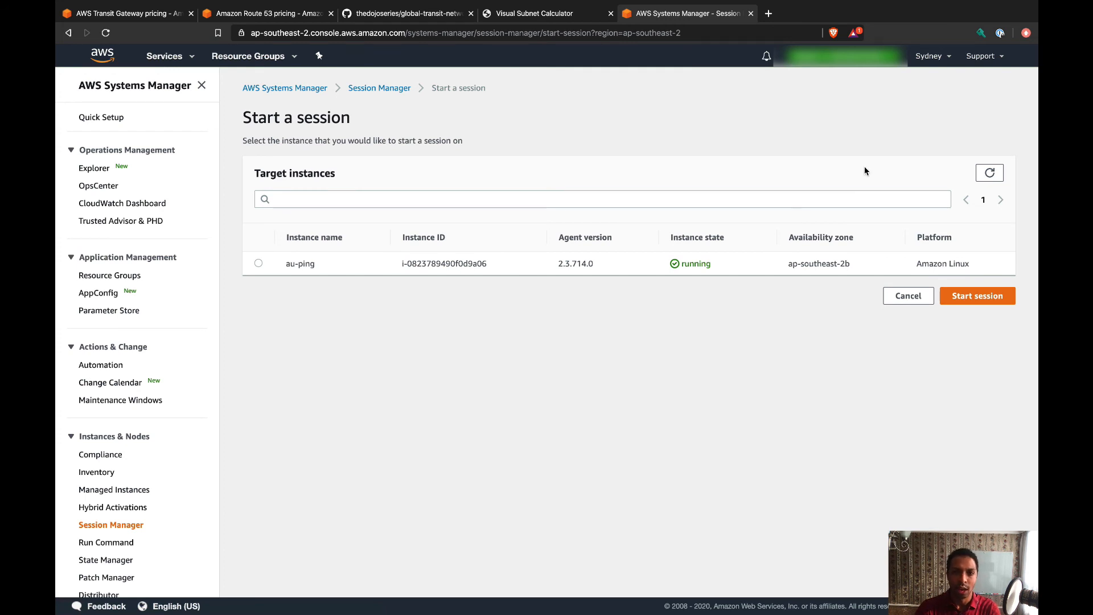
# - Switch to the Canada (Central) region and open the list of transit gateways in the VPC console
pyautogui.click(932, 56)
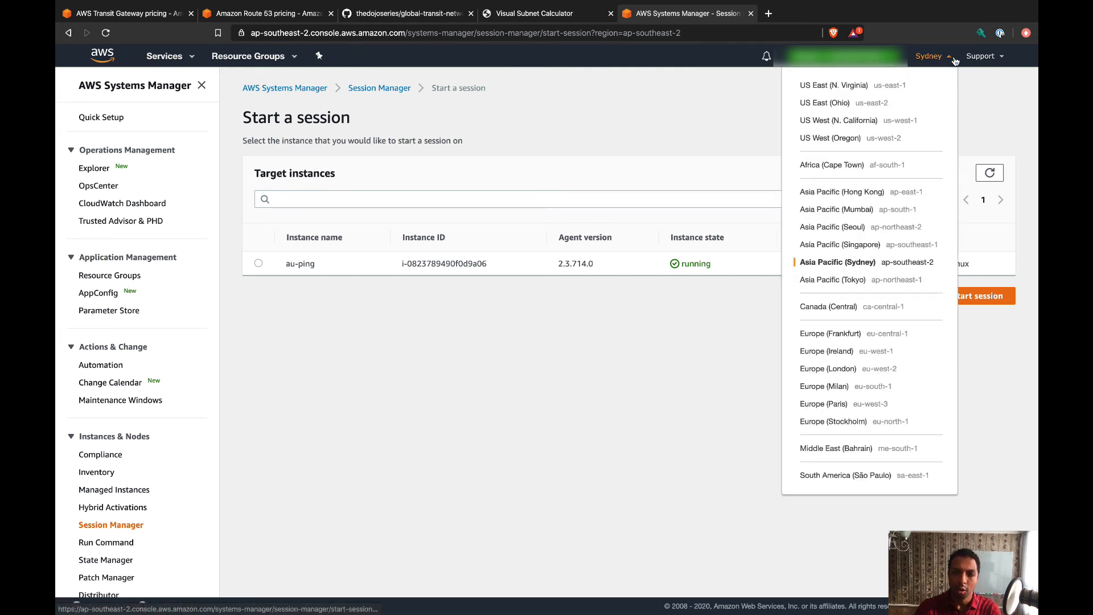
pyautogui.click(863, 307)
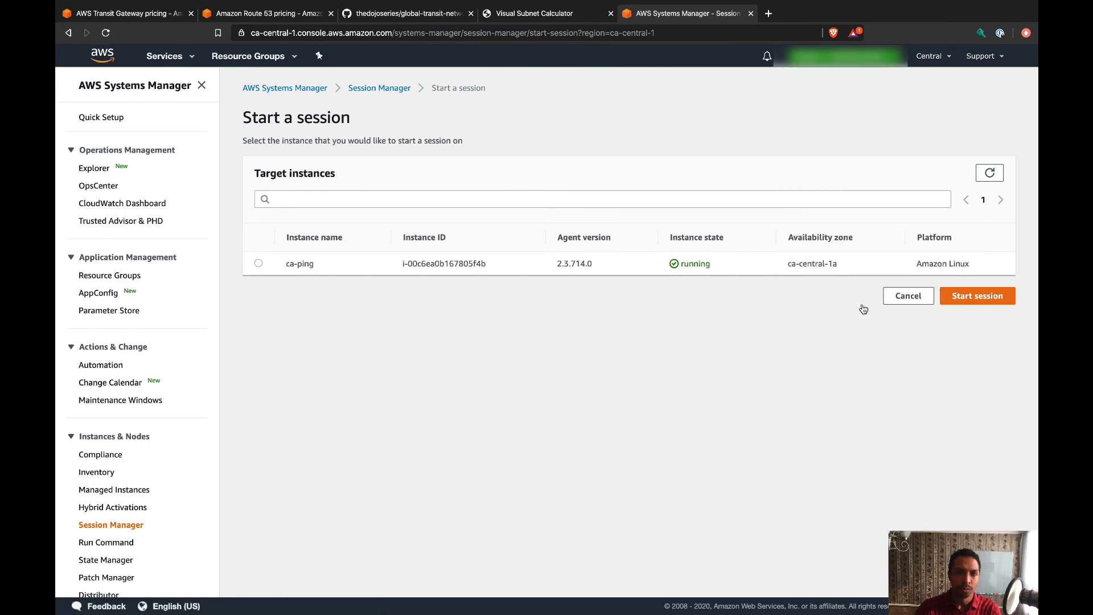
pyautogui.click(157, 56)
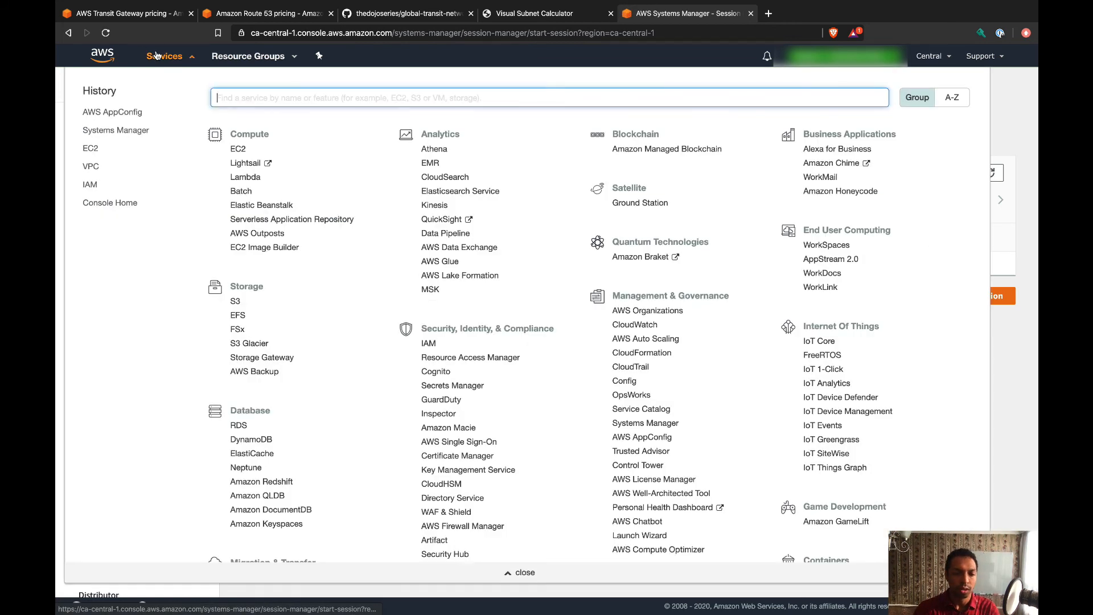
pyautogui.write('vpc')
pyautogui.press('Return')
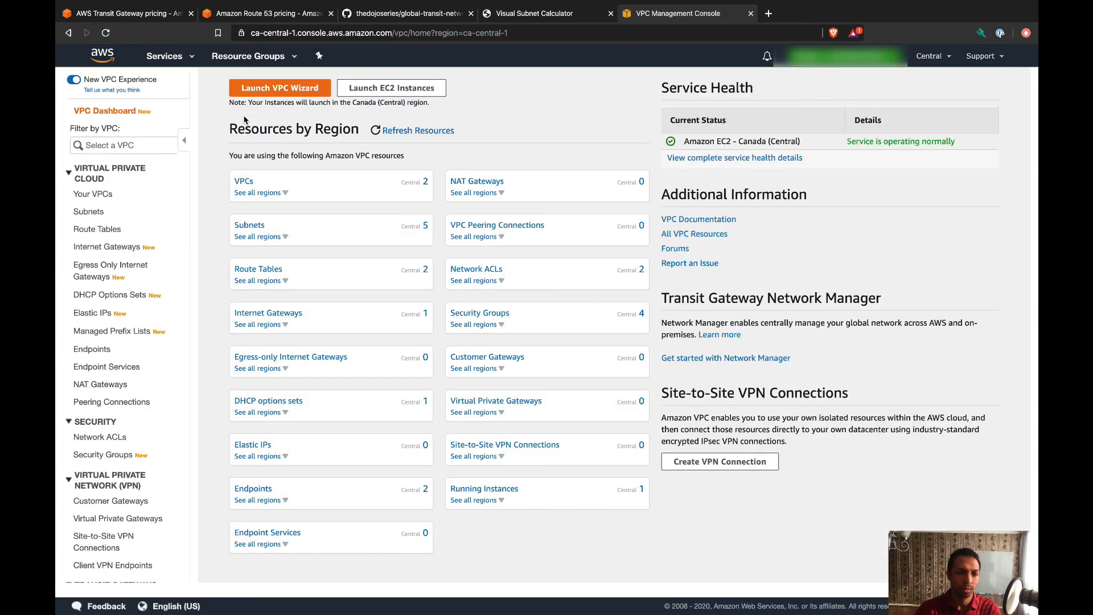
pyautogui.scroll(-5, 122, 370)
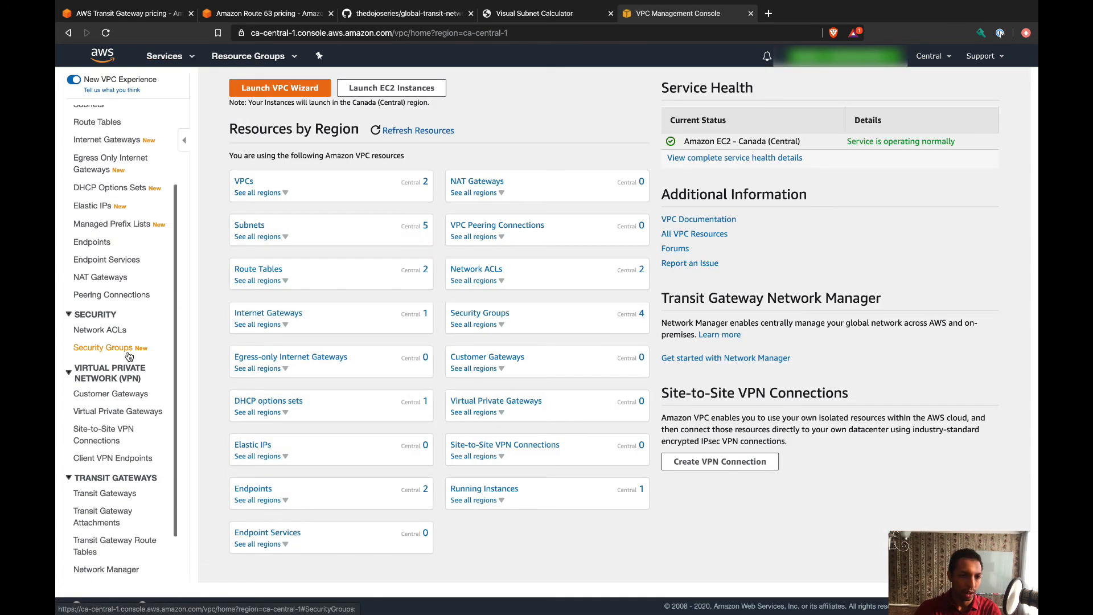
pyautogui.click(113, 454)
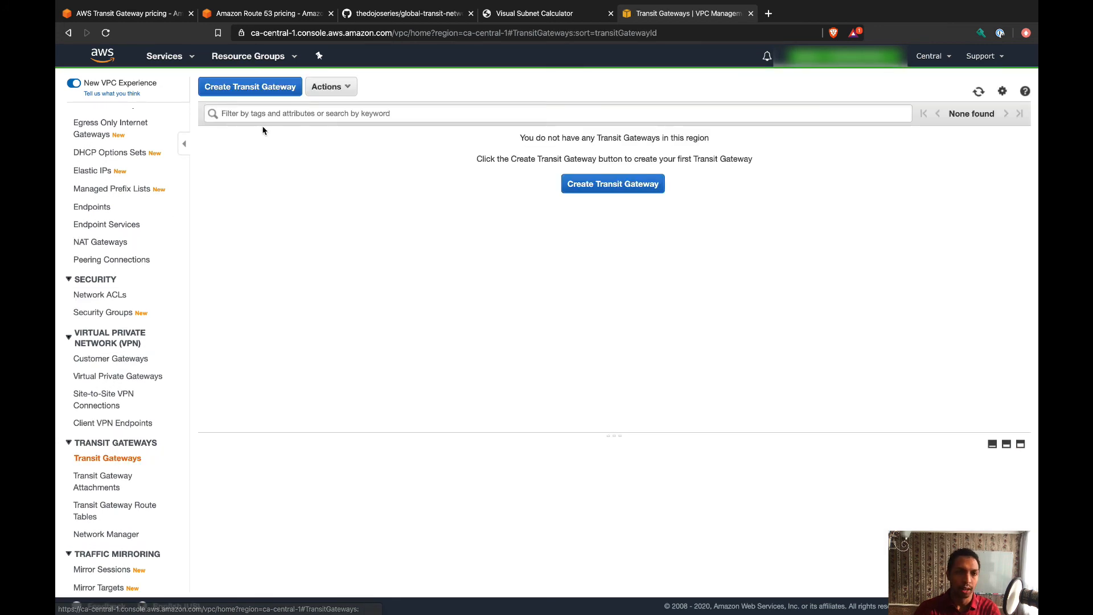
# - Start a new transit gateway with name tag and description global-services, disabling VPN ECMP support and default route table propagation
pyautogui.click(257, 88)
pyautogui.click(284, 178)
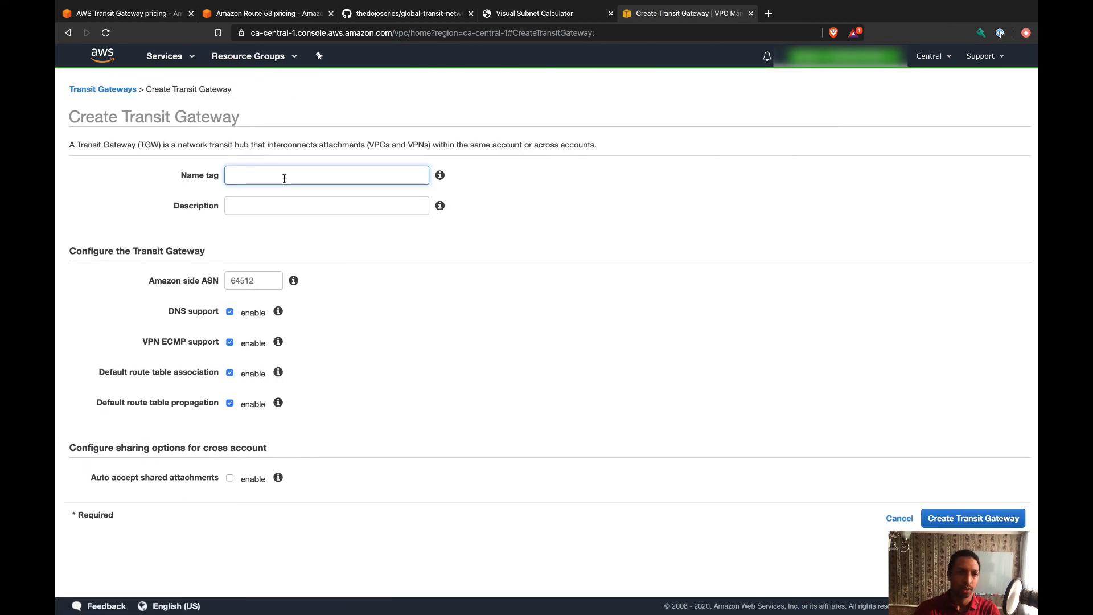
pyautogui.write('glo')
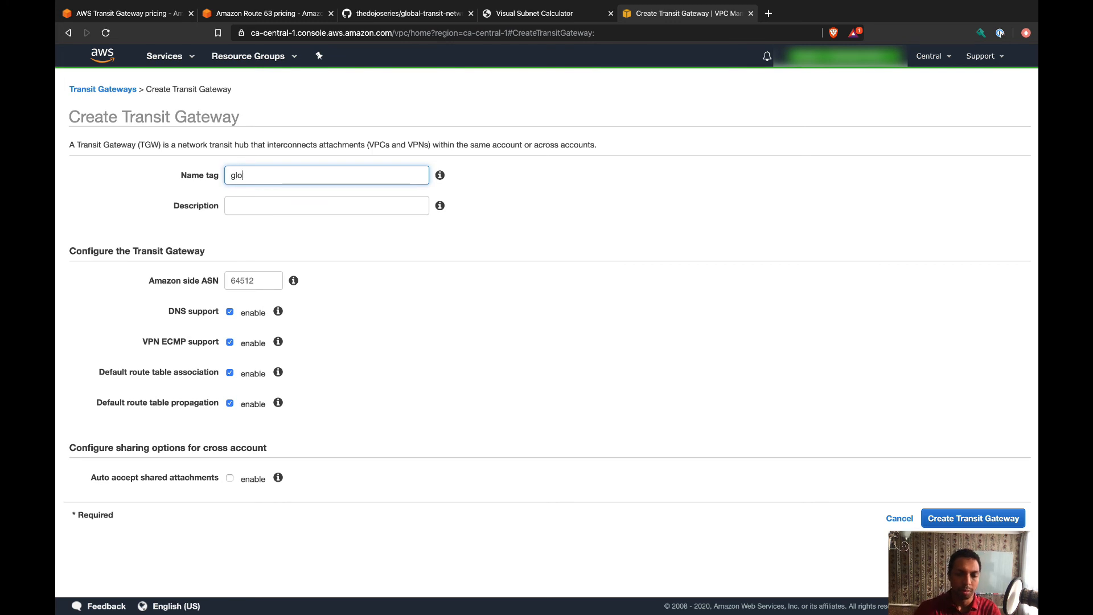
pyautogui.write('bal-services')
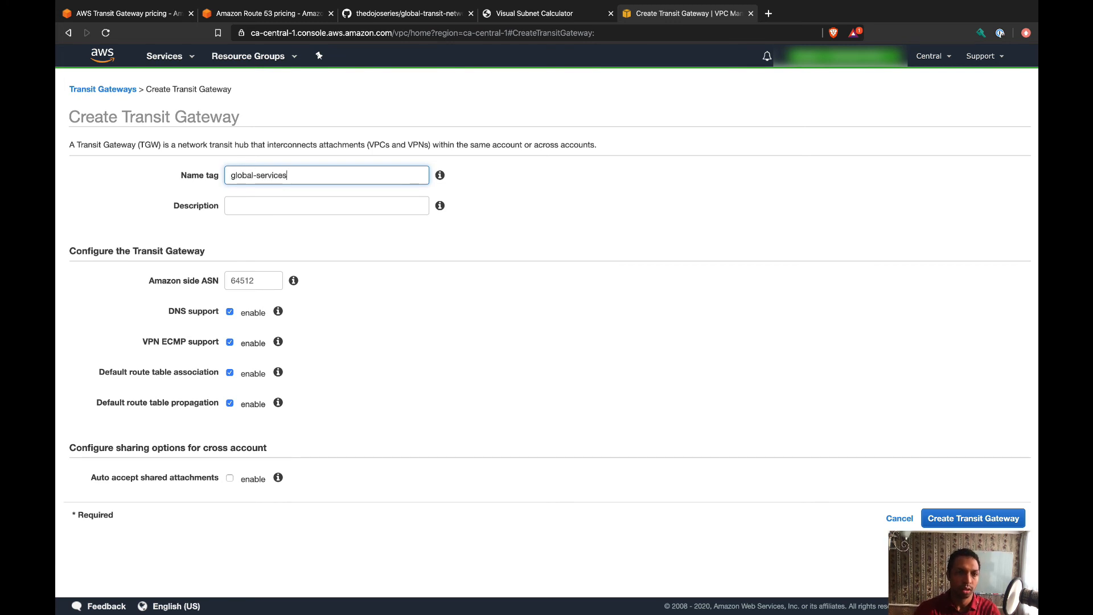
pyautogui.press('Tab')
pyautogui.press('Tab')
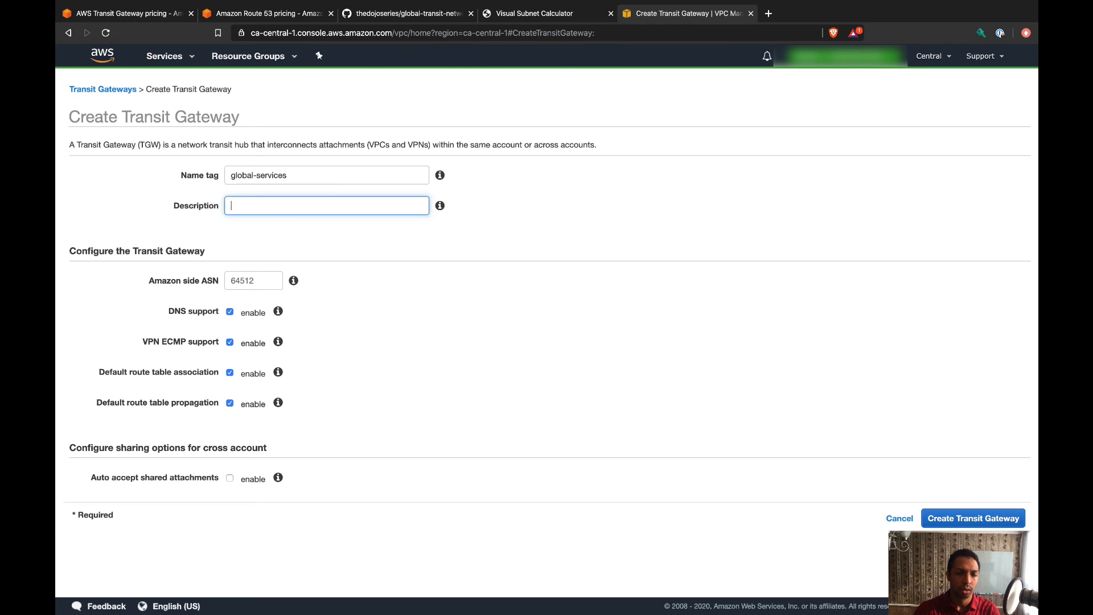
pyautogui.write('global-services')
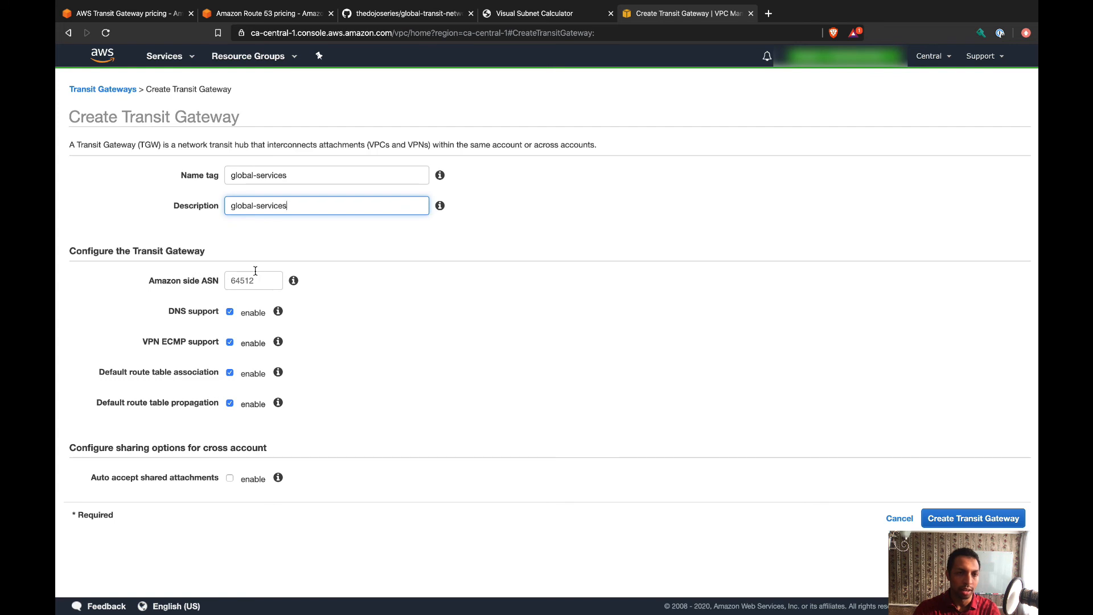
pyautogui.click(230, 342)
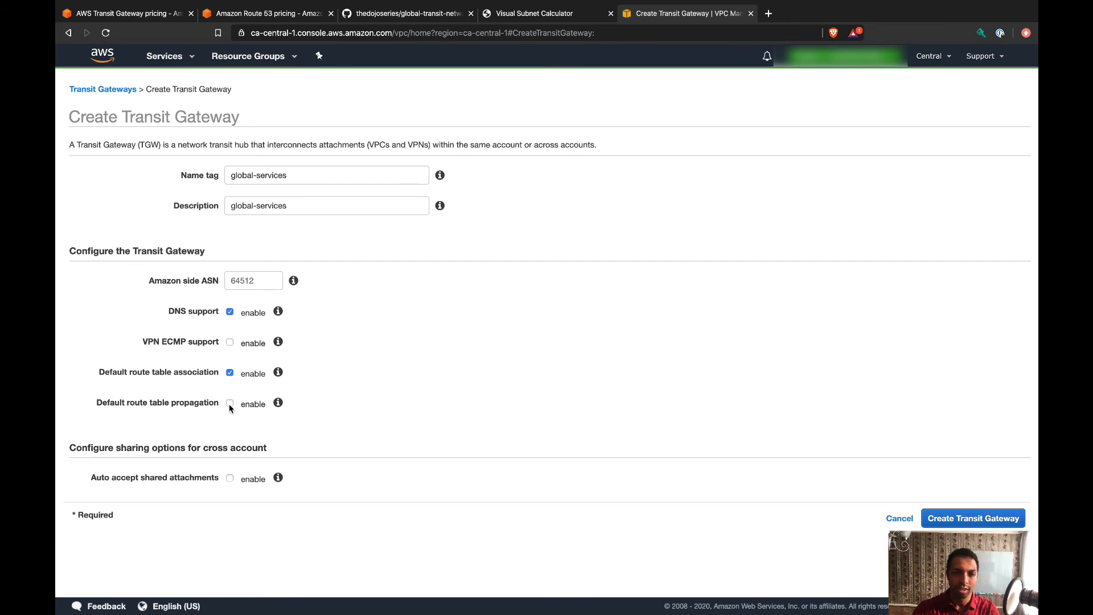
# - Check the transit gateway requirements in Step 5 of the global-transit-network guide on GitHub, and create the global-services gateway in the AWS console
pyautogui.click(408, 14)
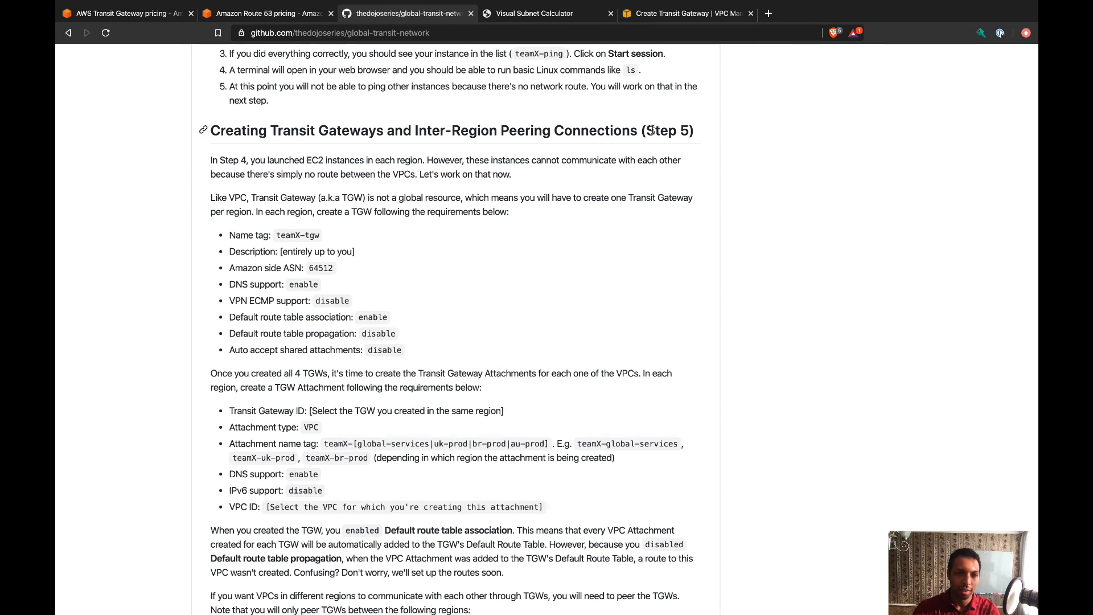
pyautogui.moveTo(229, 235); pyautogui.dragTo(432, 335)
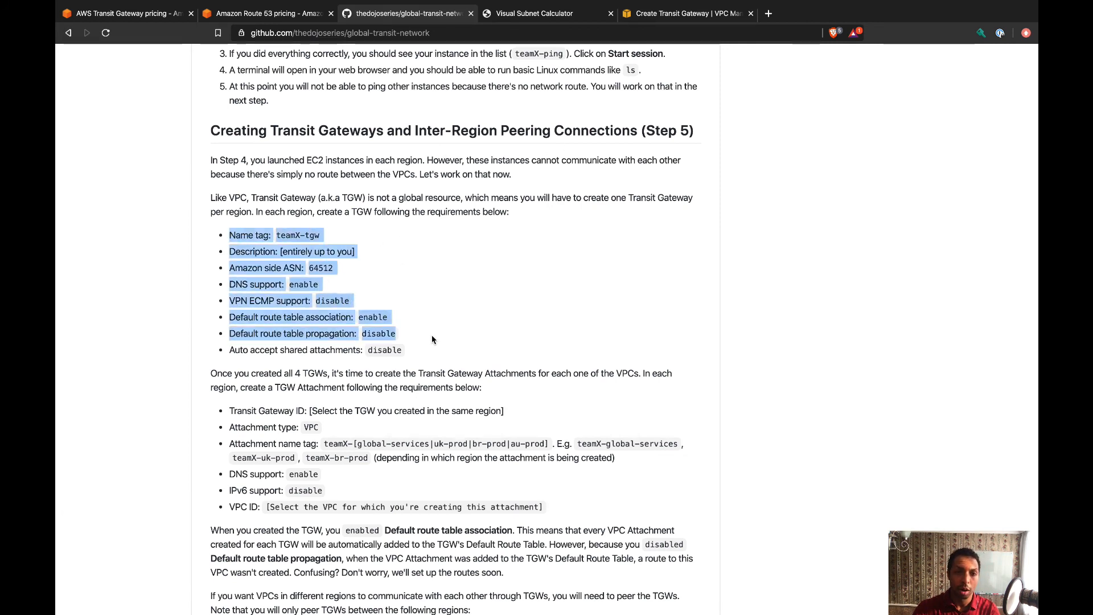
pyautogui.click(431, 335)
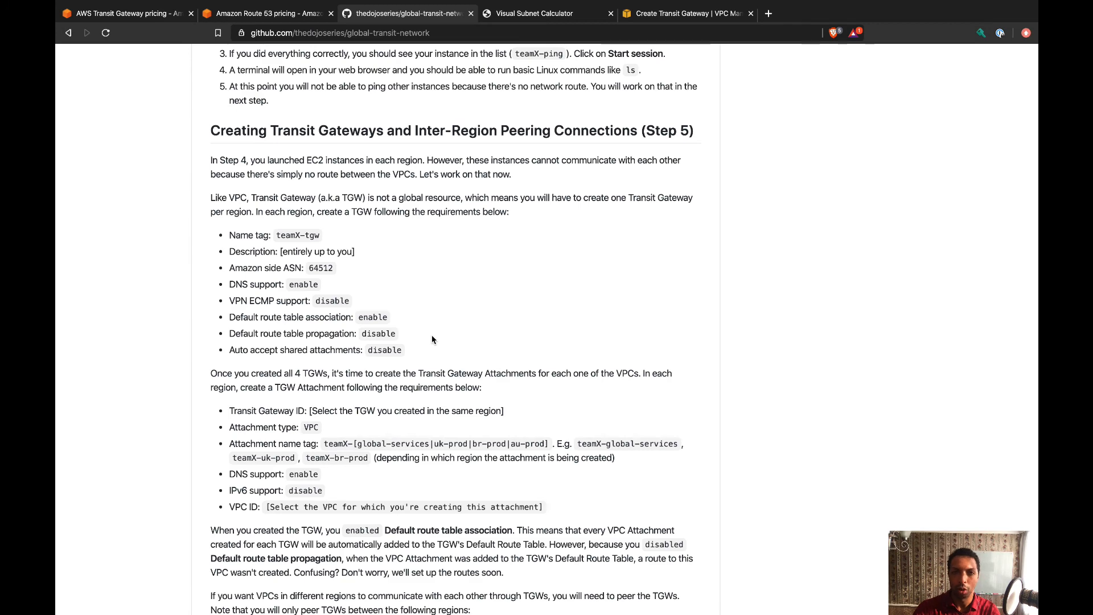
pyautogui.hotkey('ctrl', 'Tab')
pyautogui.hotkey('ctrl', 'Tab')
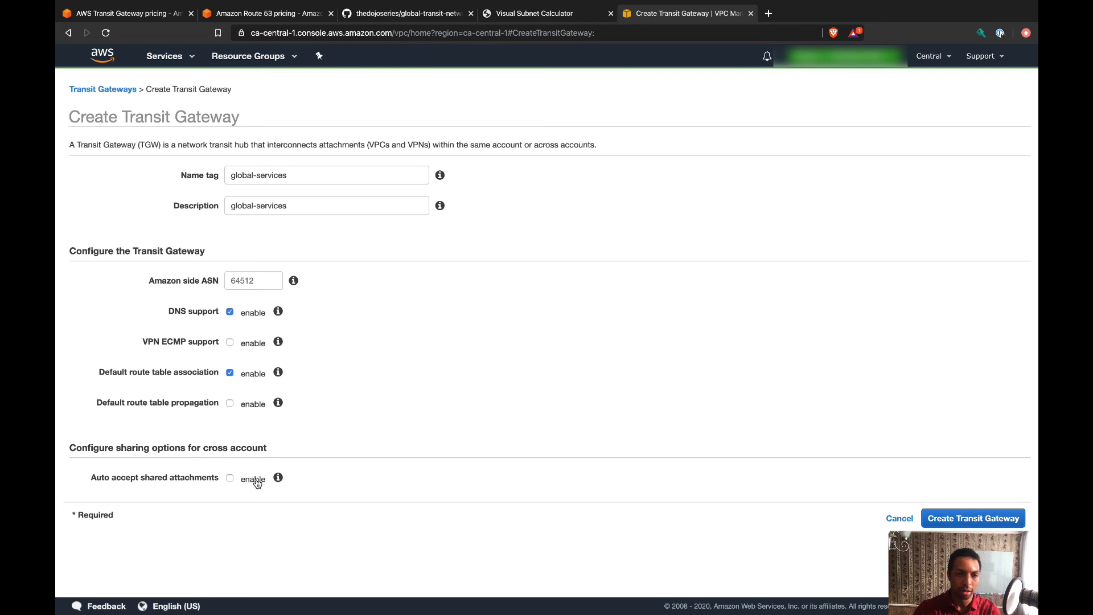
pyautogui.click(980, 522)
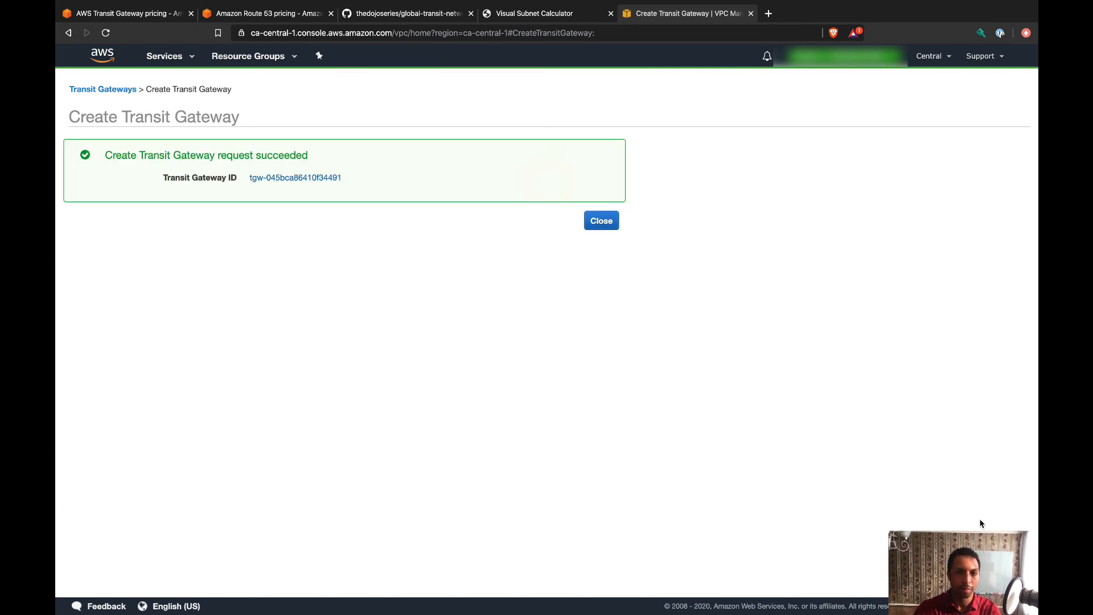
pyautogui.click(601, 221)
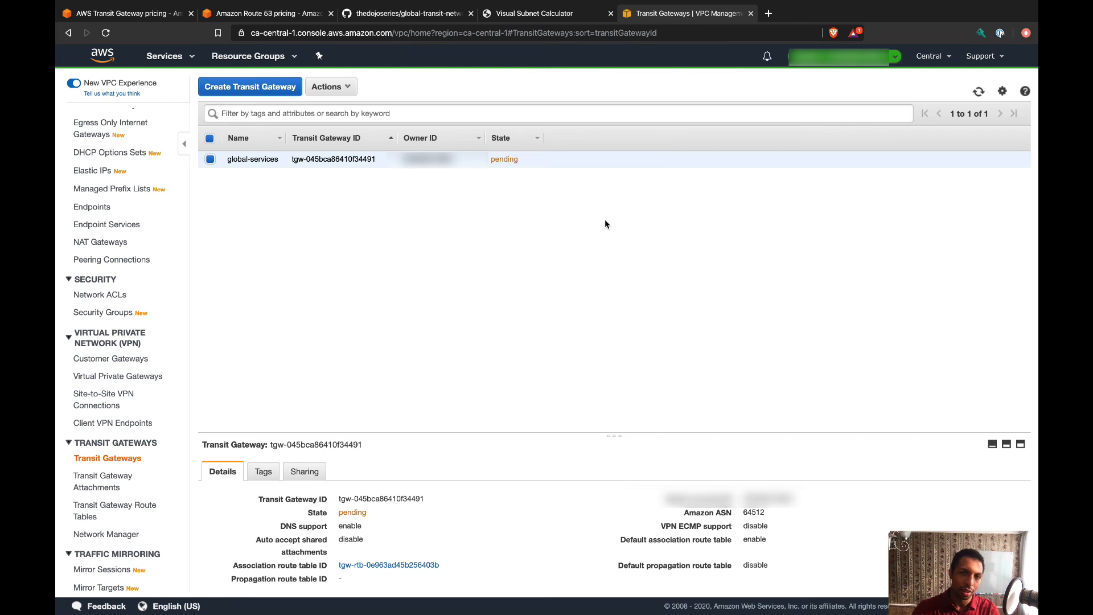
# - Create a transit gateway in Europe (London) with name tag and description uk-prod, disabling VPN ECMP support and default route table propagation
pyautogui.click(931, 56)
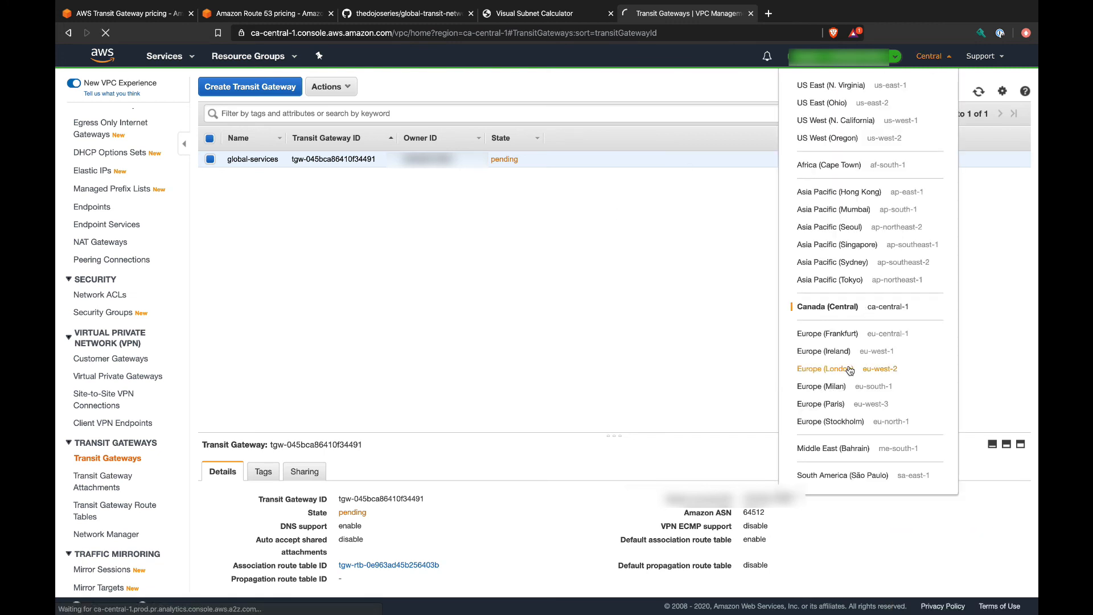
pyautogui.click(819, 366)
pyautogui.click(612, 182)
pyautogui.click(271, 166)
pyautogui.write('uk-prod')
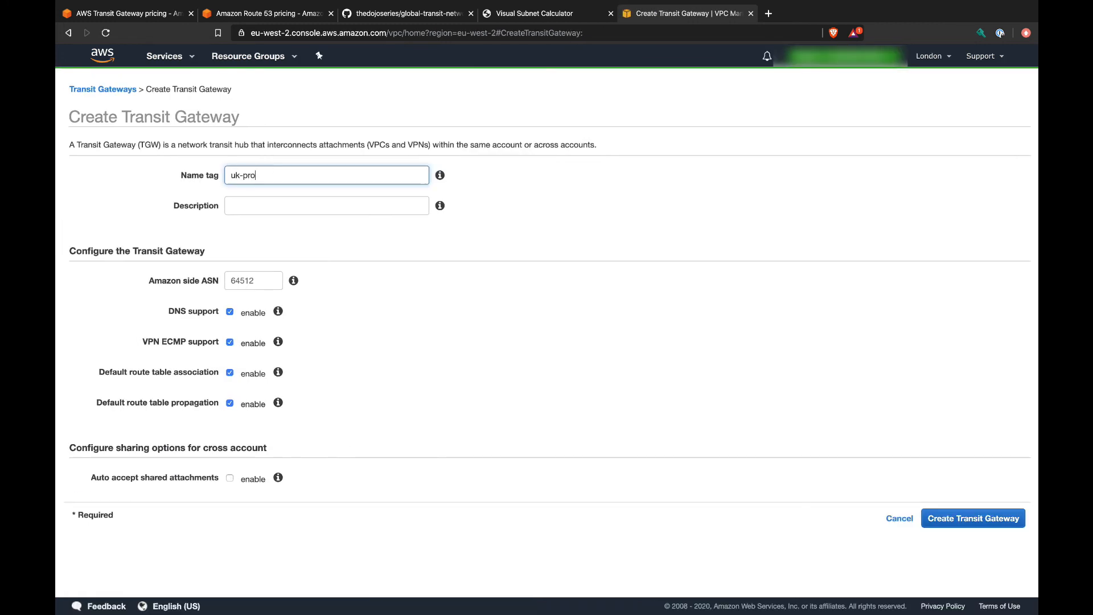
pyautogui.click(275, 205)
pyautogui.write('uk-prod')
pyautogui.click(229, 342)
pyautogui.click(230, 402)
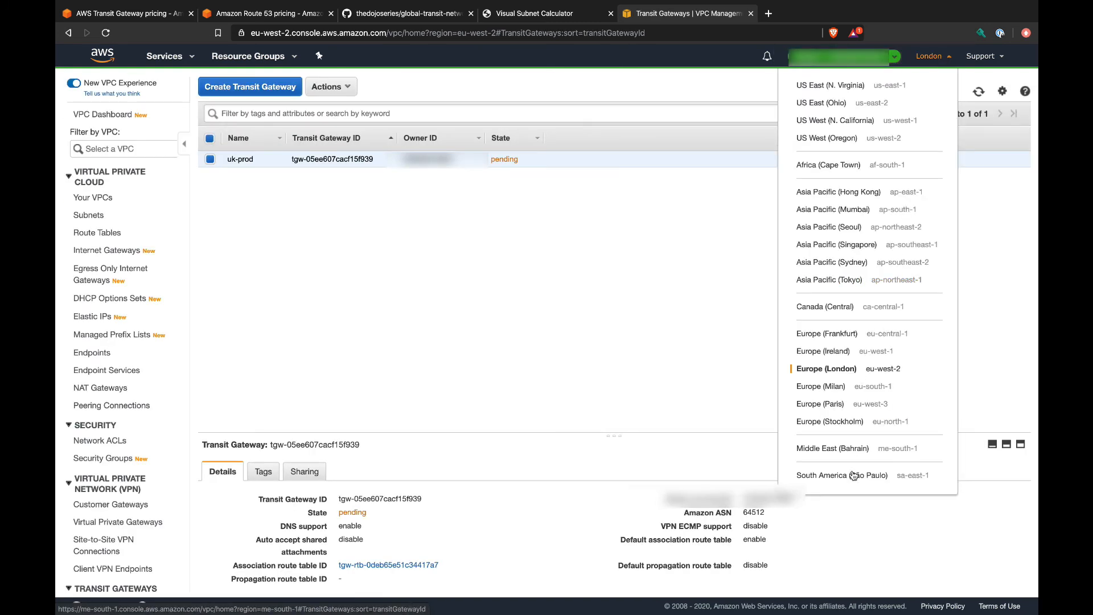
# - Create a transit gateway in South America (São Paulo) with name tag and description br-prod, disabling VPN ECMP support
pyautogui.click(877, 472)
pyautogui.click(618, 185)
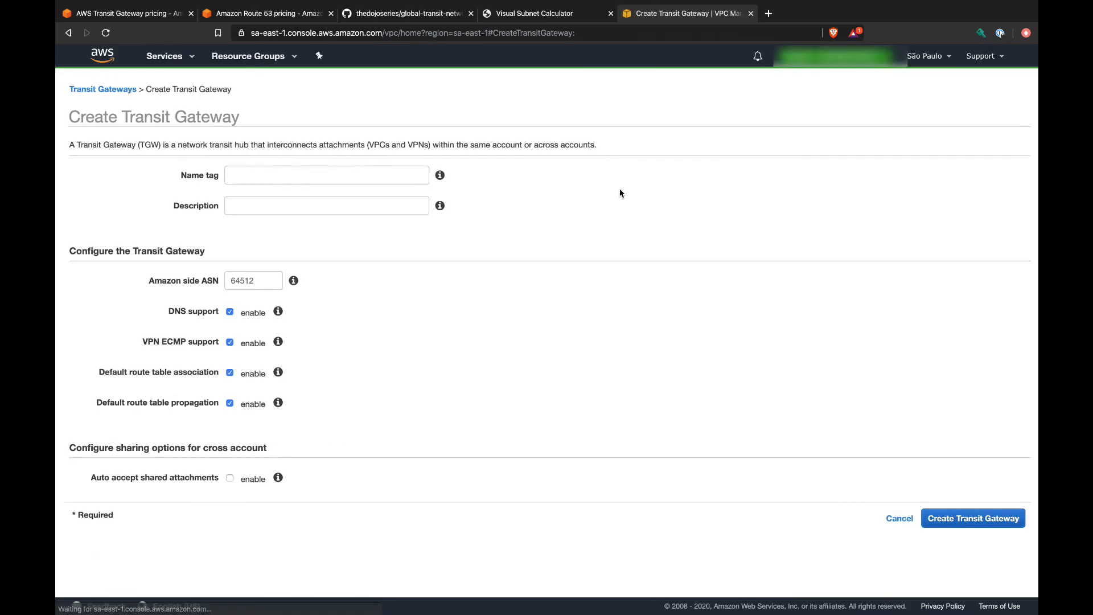
pyautogui.click(417, 171)
pyautogui.write('br-prod')
pyautogui.press('Tab')
pyautogui.write('br-prod')
pyautogui.click(229, 342)
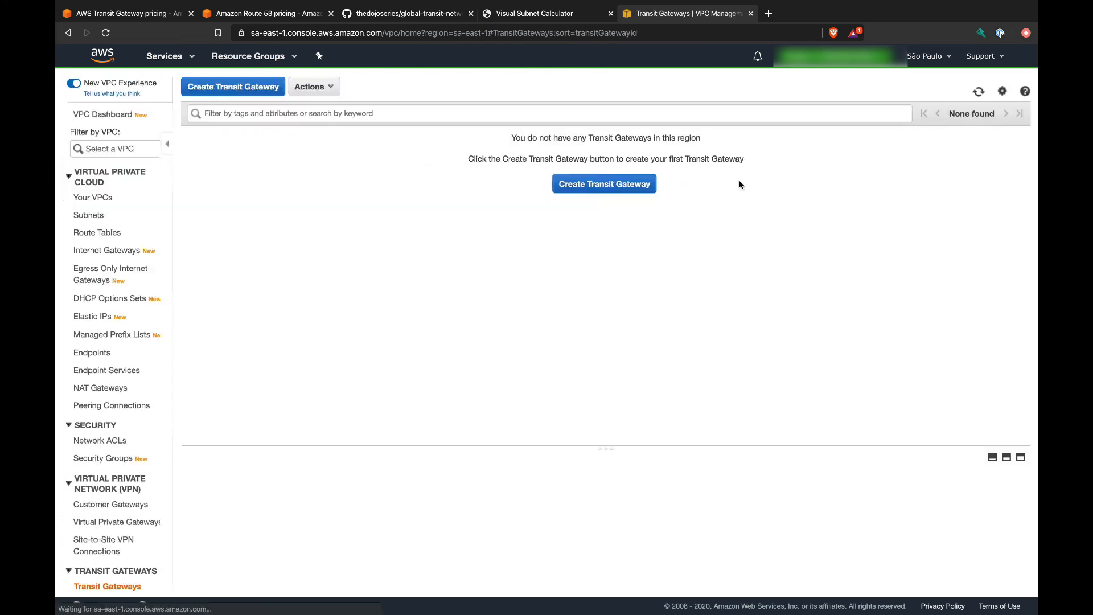
# - Create a transit gateway in Asia Pacific (Sydney) with name tag and description au-prod
pyautogui.click(928, 56)
pyautogui.click(869, 264)
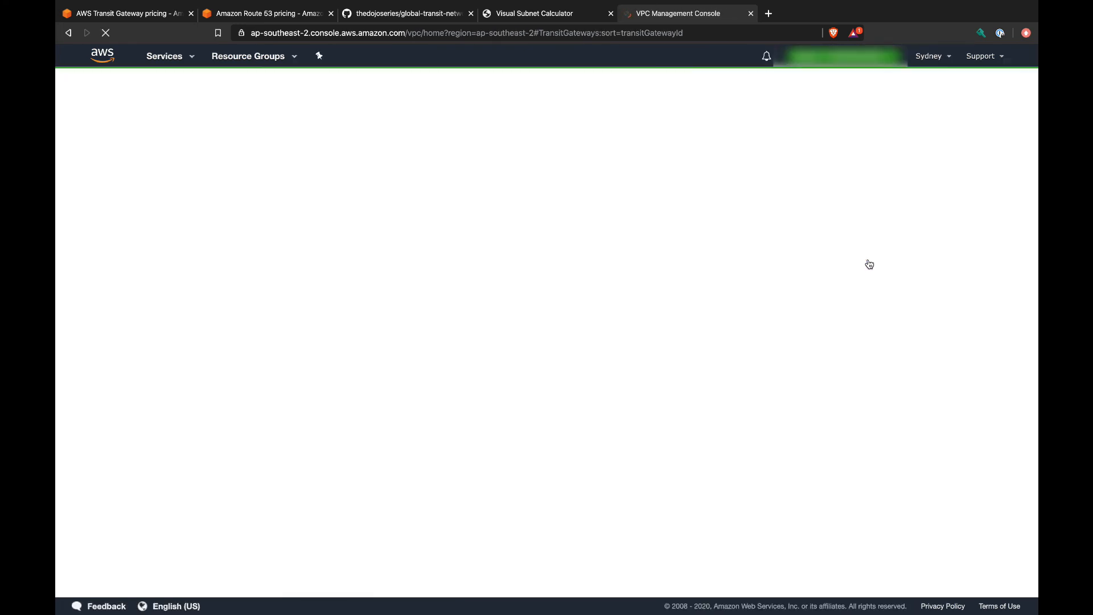
pyautogui.click(615, 184)
pyautogui.click(326, 175)
pyautogui.write('au-p')
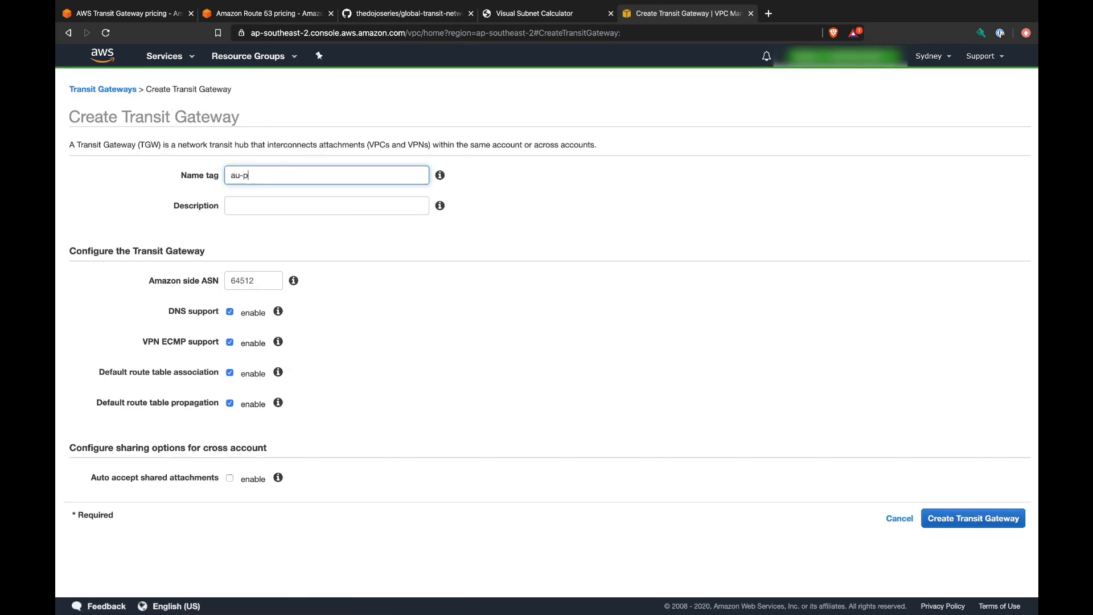
pyautogui.write('rod')
pyautogui.press('Tab')
pyautogui.write('au-prod')
pyautogui.click(973, 518)
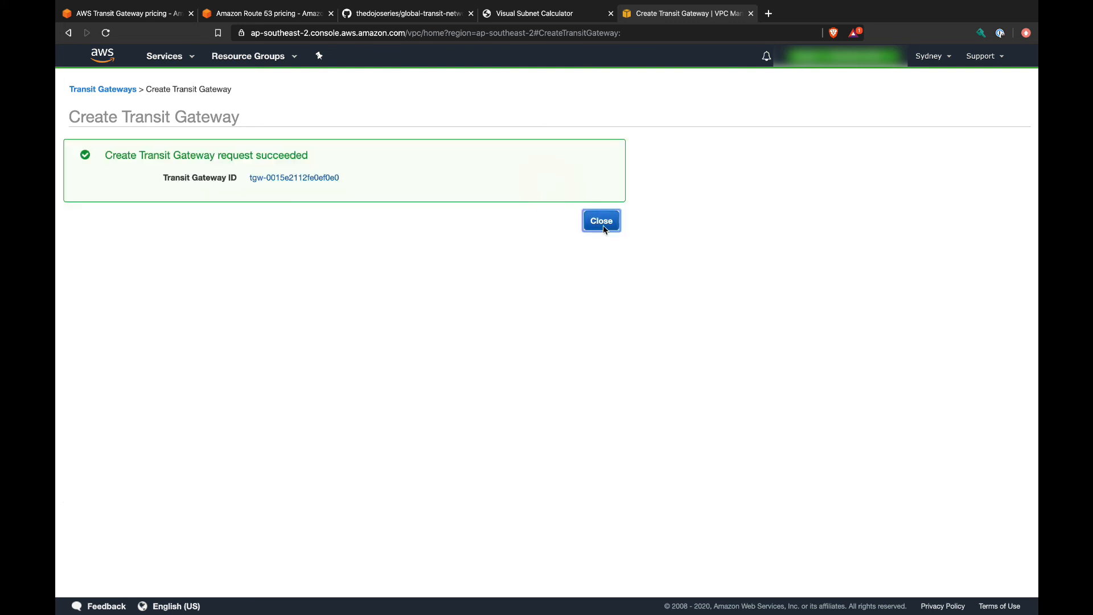
pyautogui.click(602, 221)
# - Return to the Canada (Central) region and start a new transit gateway attachment
pyautogui.click(929, 56)
pyautogui.click(866, 307)
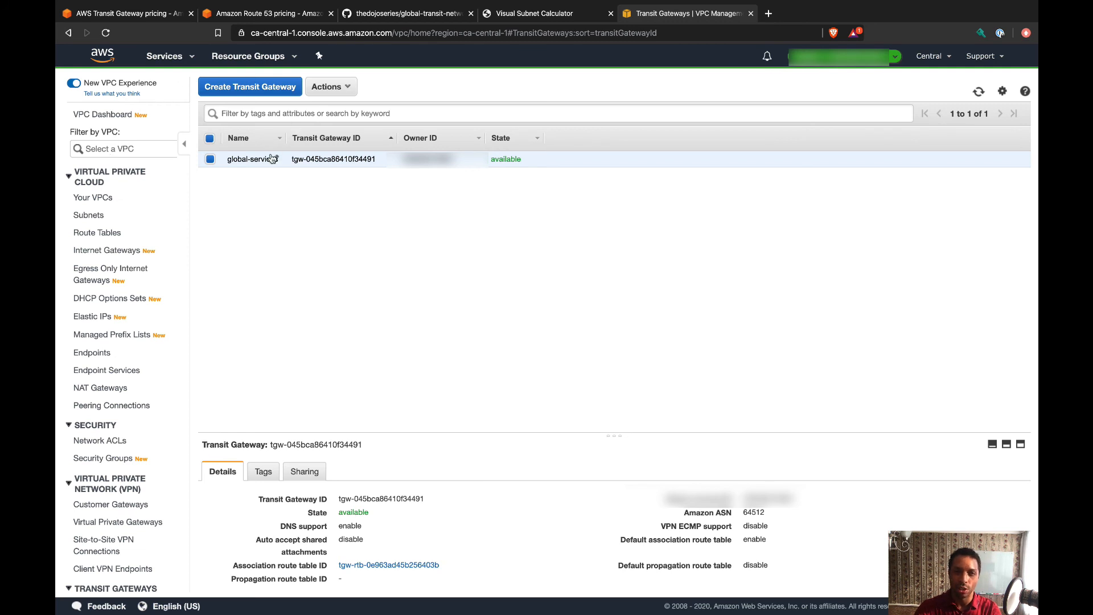
pyautogui.scroll(-3, 134, 414)
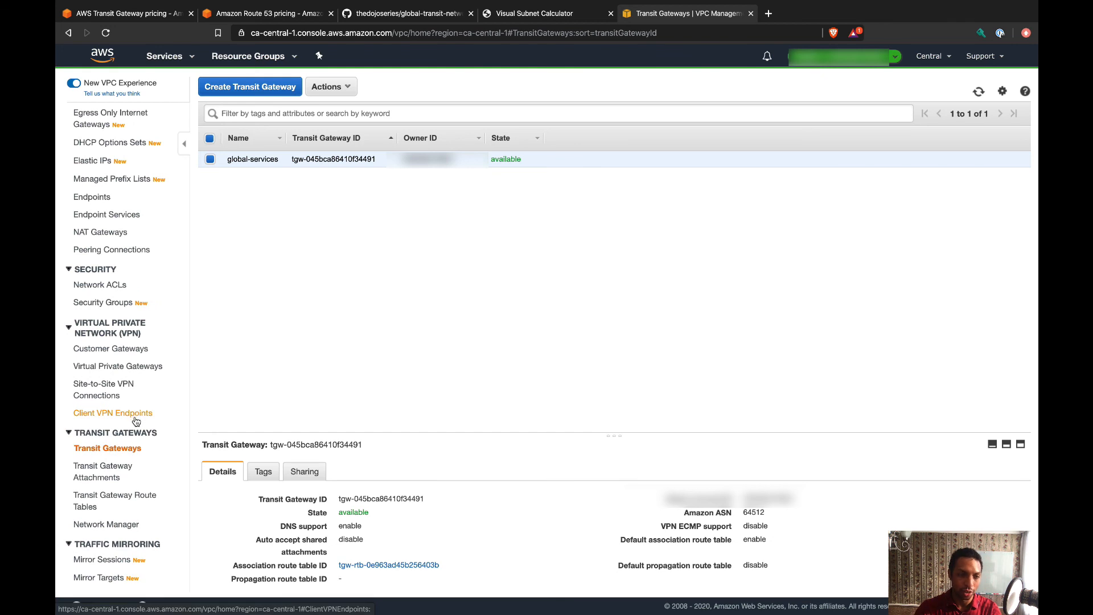
pyautogui.click(88, 473)
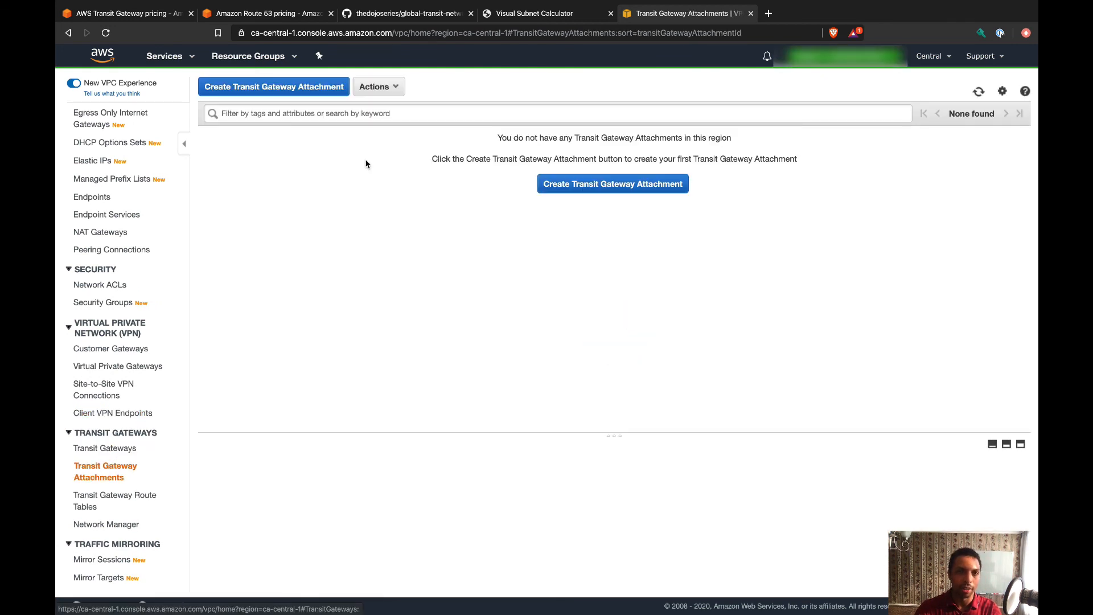
pyautogui.click(280, 86)
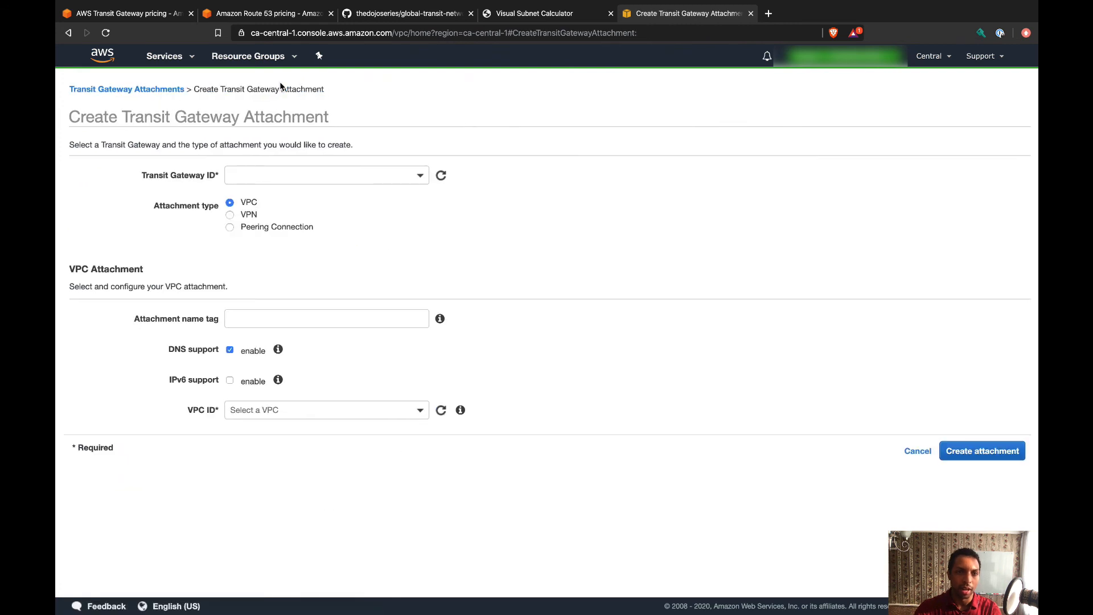
# - Configure the attachment with the global-services transit gateway, name tag global-services, and VPC vpc-0e8ec37193e2757bb
pyautogui.click(300, 175)
pyautogui.click(384, 240)
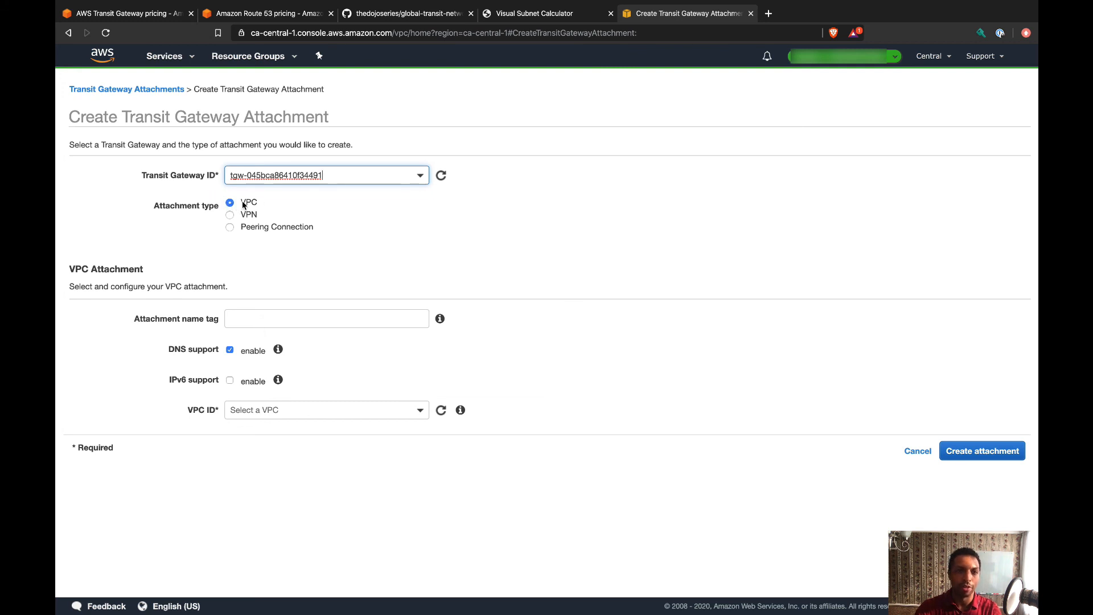
pyautogui.click(248, 318)
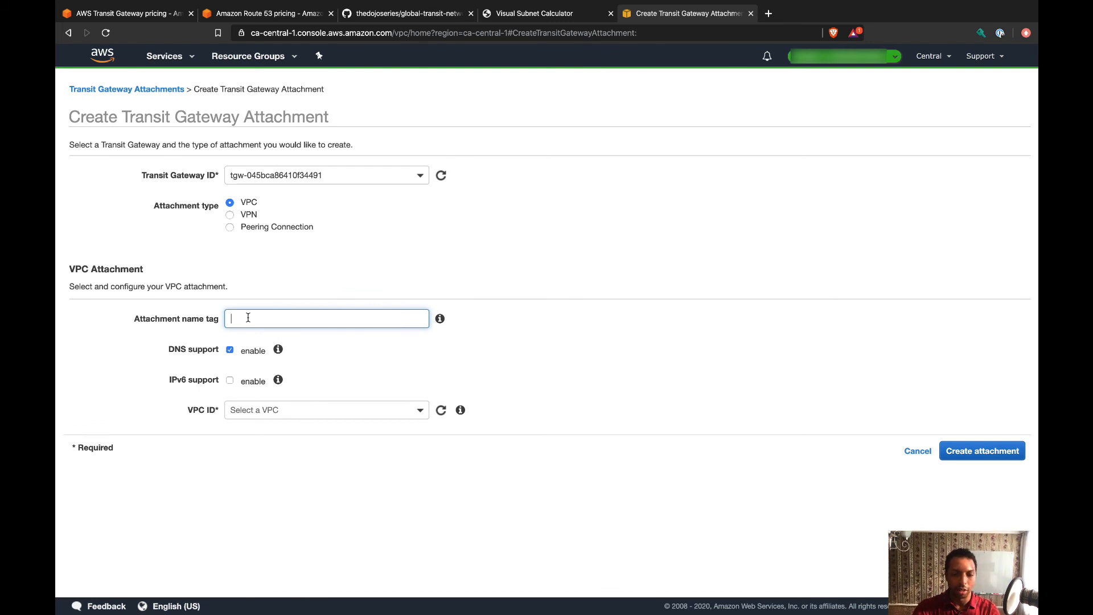
pyautogui.write('global-services')
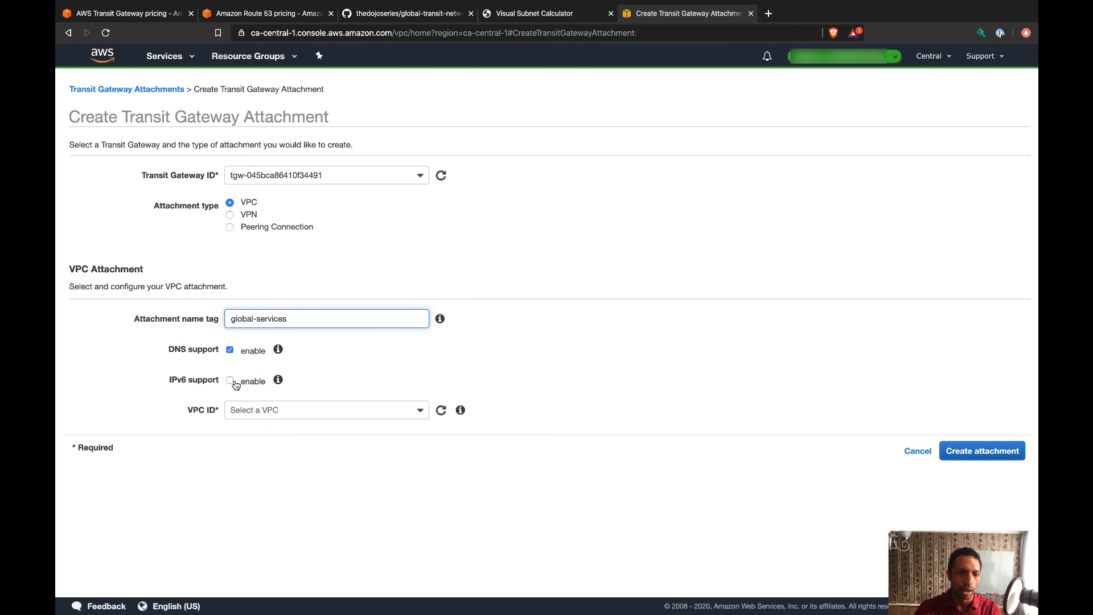
pyautogui.click(291, 410)
pyautogui.click(616, 414)
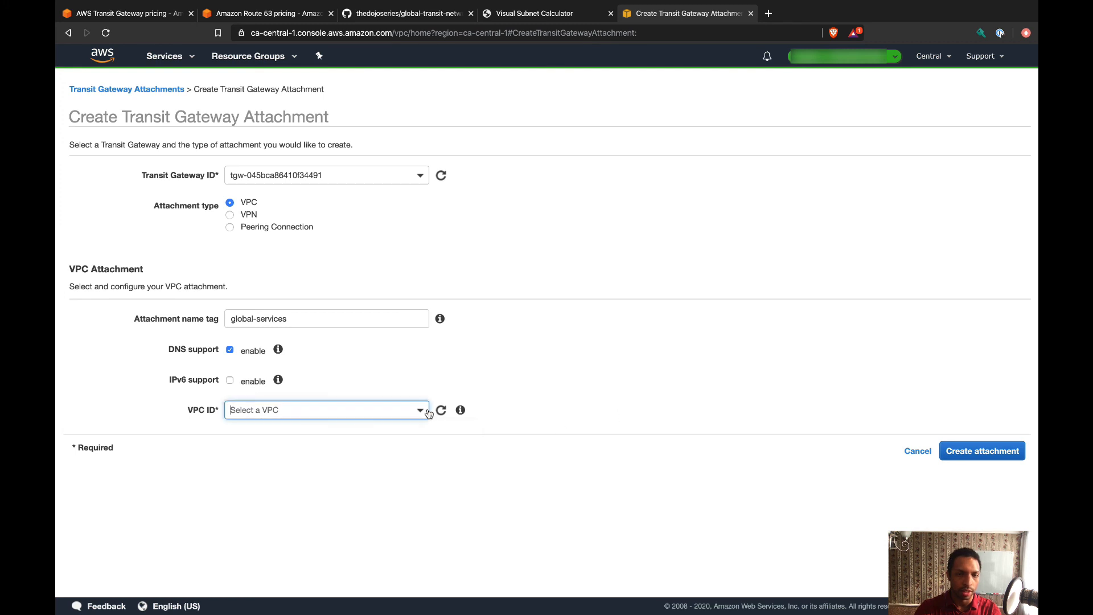
pyautogui.click(407, 410)
pyautogui.click(383, 468)
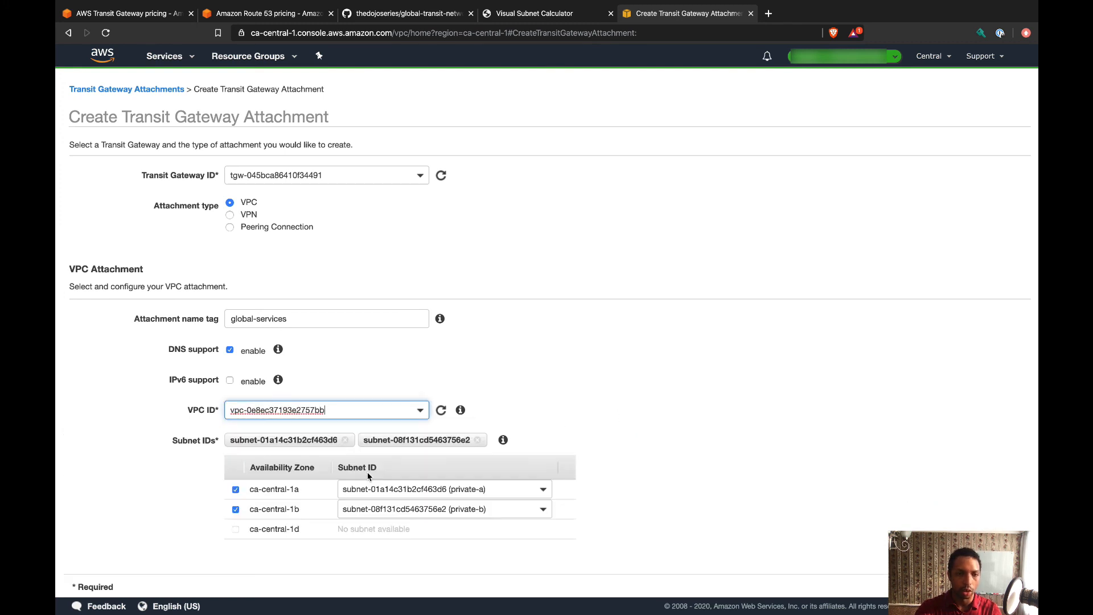
# - Create the configured global-services attachment and return to the attachments list
pyautogui.scroll(-1, 342, 462)
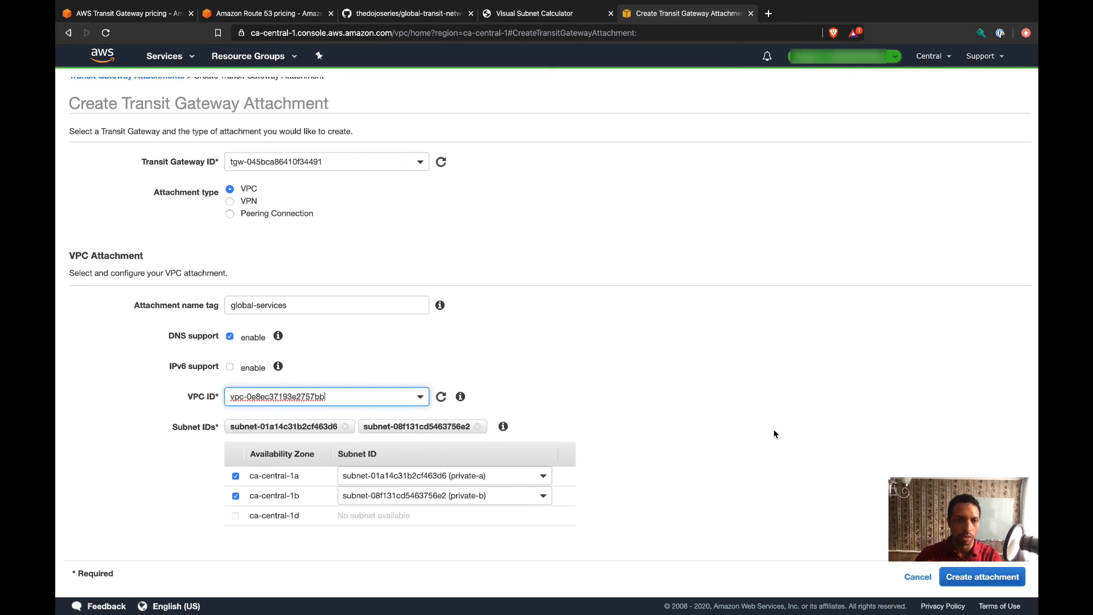
pyautogui.click(983, 577)
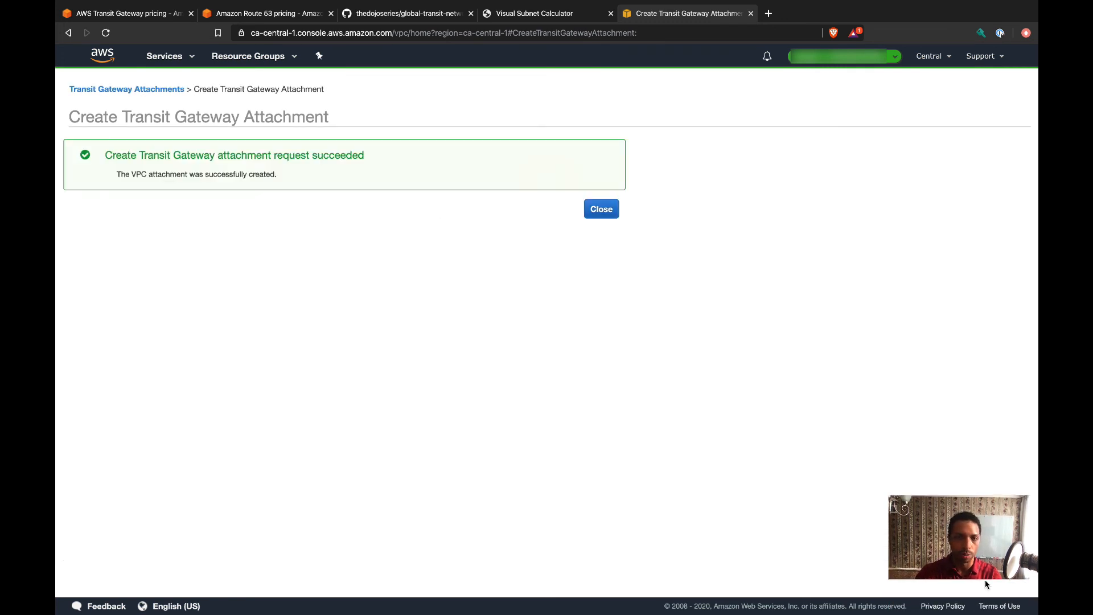
pyautogui.click(607, 211)
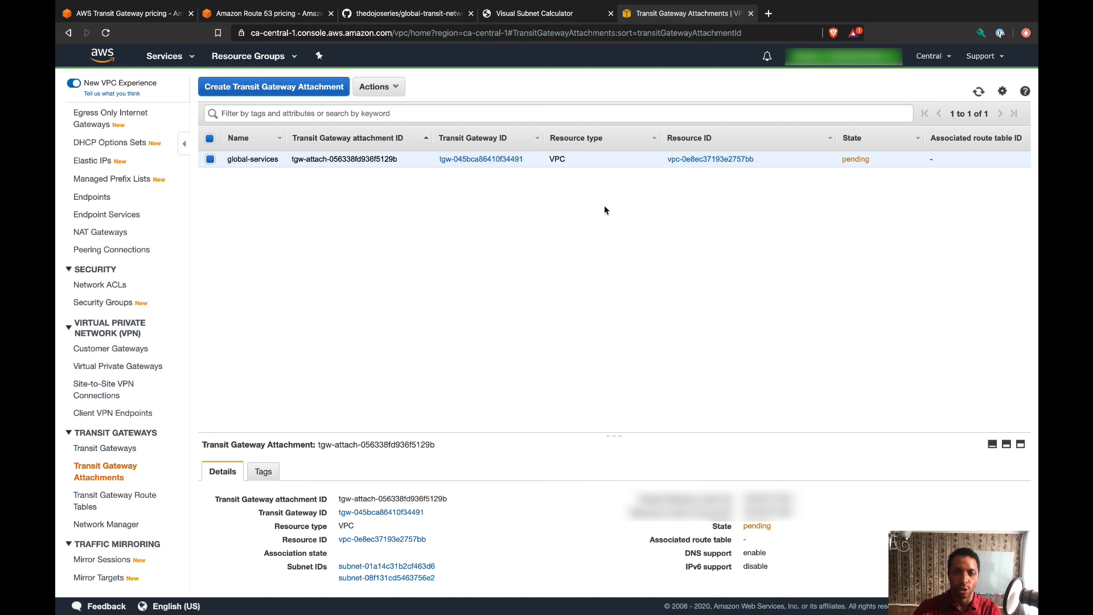
# - In Europe (London), create a VPC attachment named uk-prod linking the uk-prod transit gateway to the uk-prod VPC vpc-0056efc7203e4f7c2
pyautogui.click(941, 57)
pyautogui.click(824, 368)
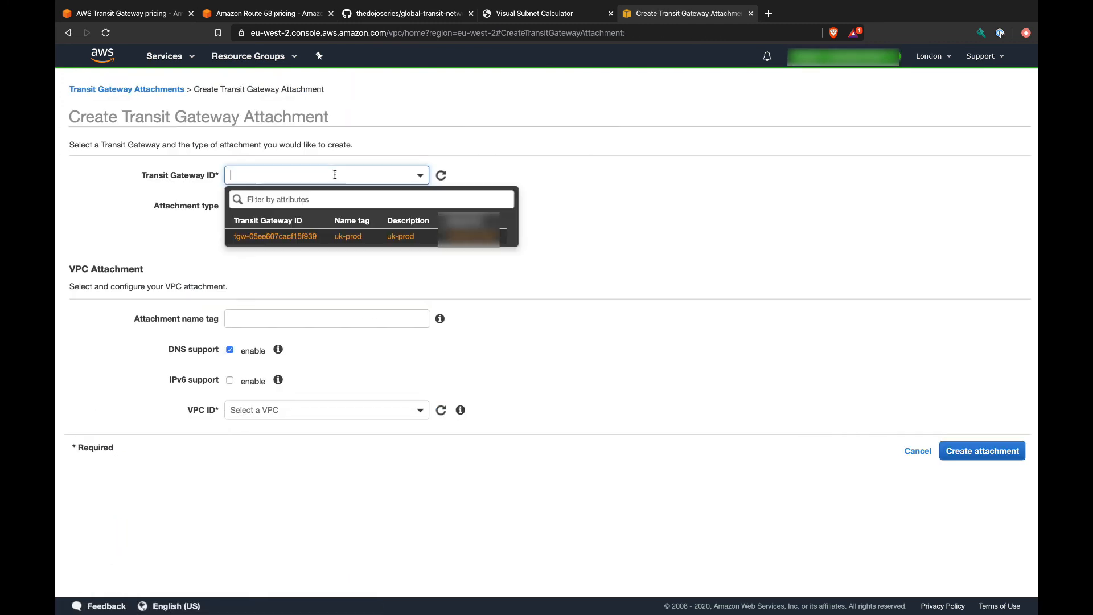
pyautogui.click(318, 236)
pyautogui.click(295, 317)
pyautogui.write('uk-prod')
pyautogui.click(334, 410)
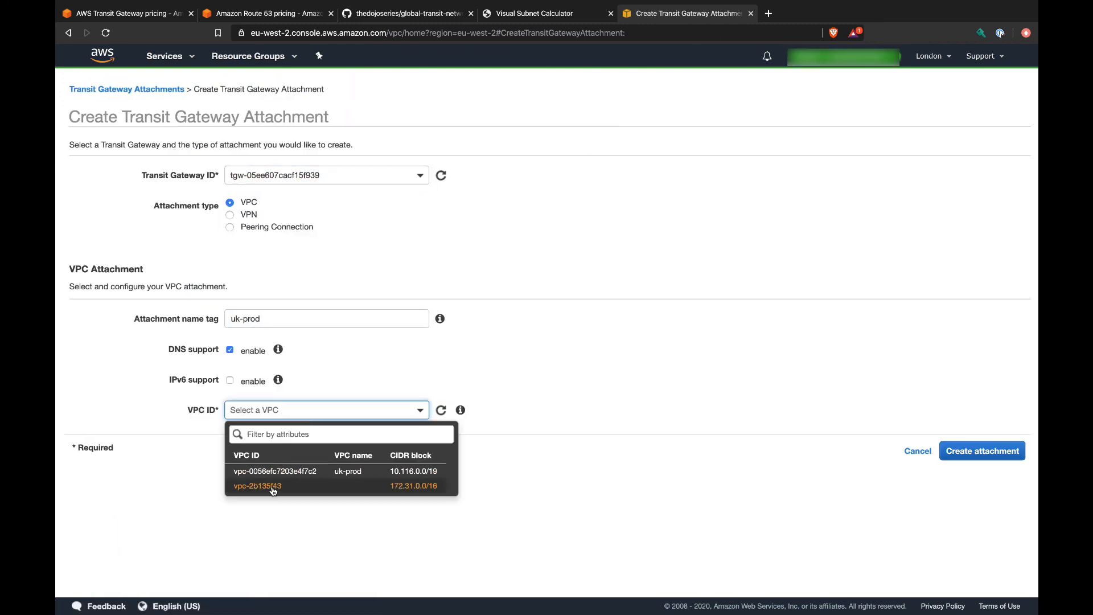
pyautogui.click(275, 486)
pyautogui.click(981, 586)
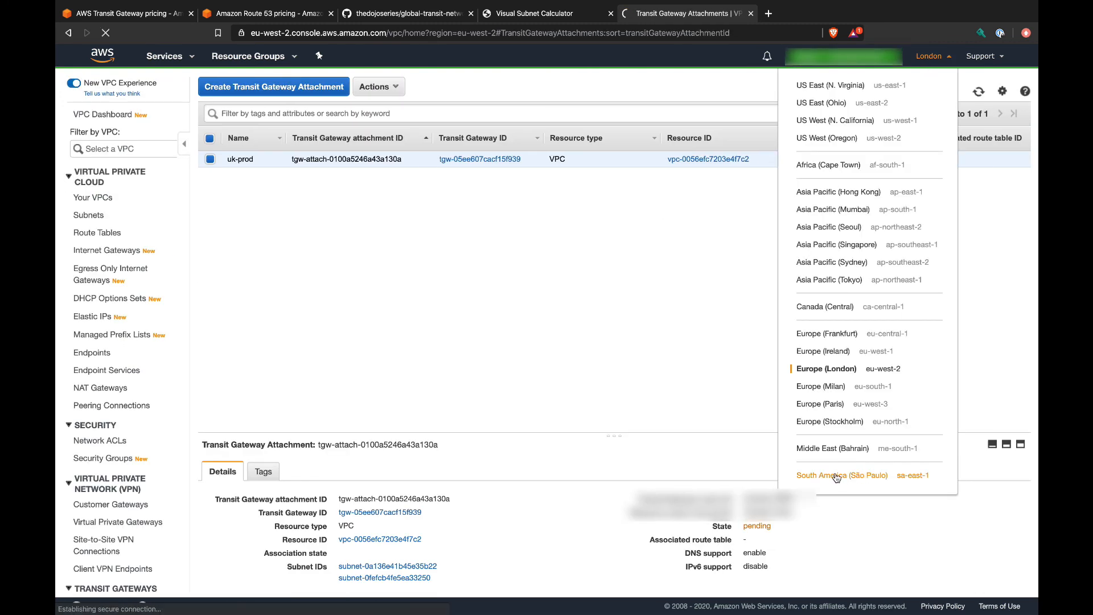
# - In South America (São Paulo), create a VPC attachment named br-prod on transit gateway tgw-0a36ae1e55d1a1046 with VPC vpc-0782019a60fe0ef82
pyautogui.click(837, 476)
pyautogui.click(288, 85)
pyautogui.click(326, 174)
pyautogui.click(284, 240)
pyautogui.click(421, 318)
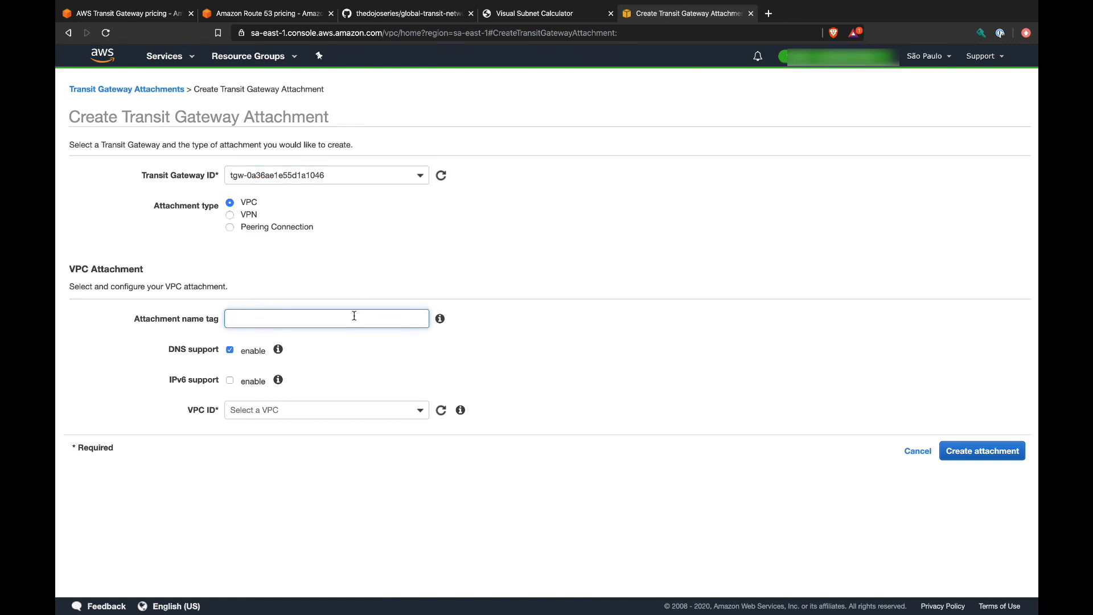
pyautogui.write('br-prod')
pyautogui.click(341, 410)
pyautogui.click(426, 472)
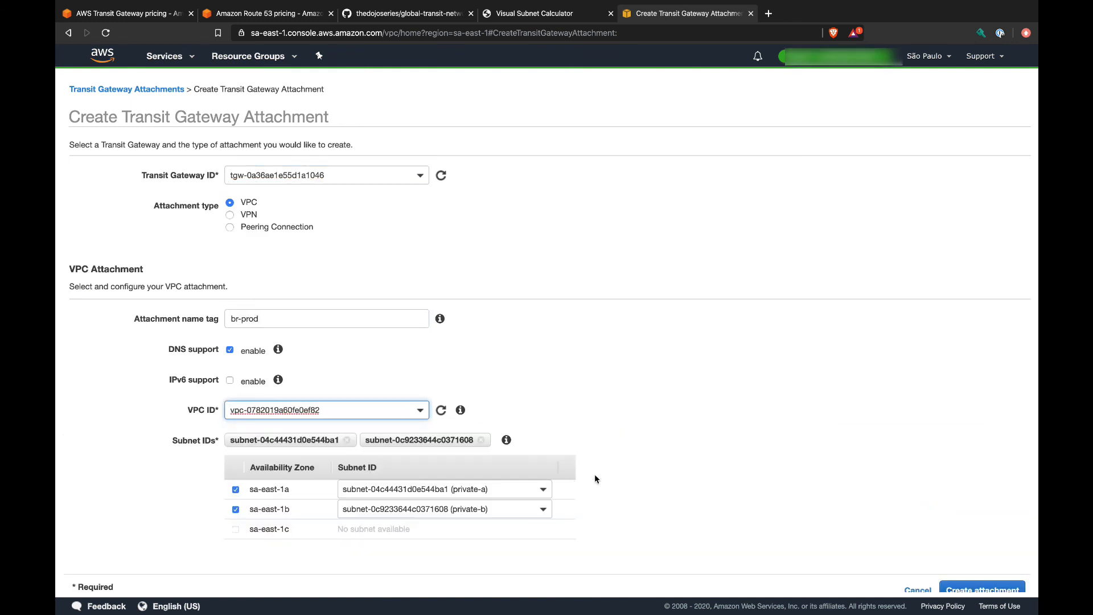
pyautogui.click(1012, 591)
pyautogui.click(600, 207)
# - In Asia Pacific (Sydney), create a VPC attachment named au-prod on transit gateway tgw-0015e2112fe0ef0e0 with VPC vpc-065b32579a720902f
pyautogui.click(927, 56)
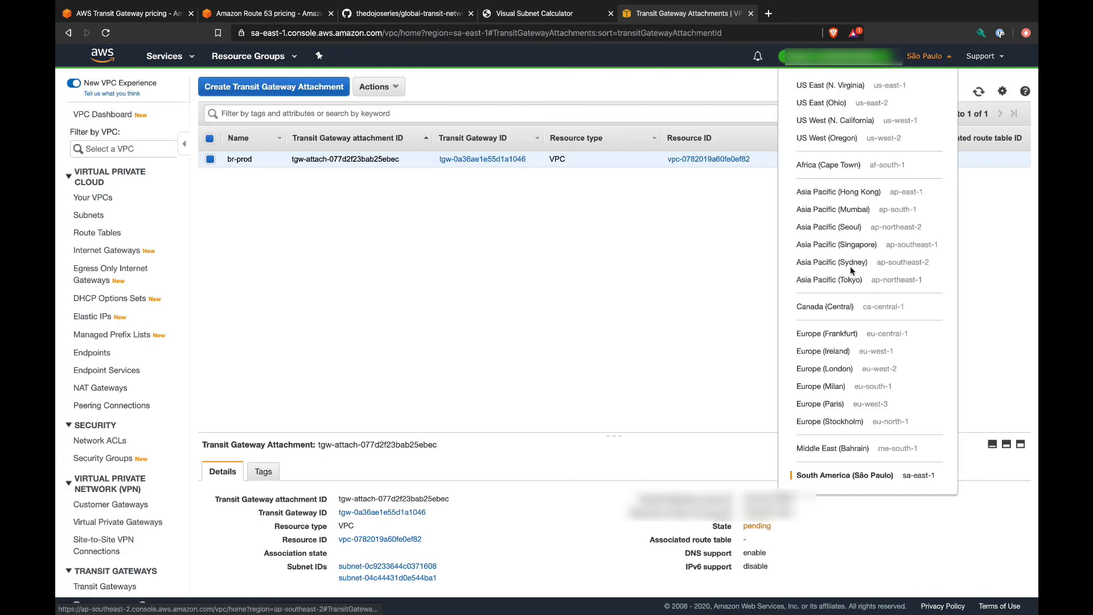
pyautogui.click(851, 267)
pyautogui.click(288, 87)
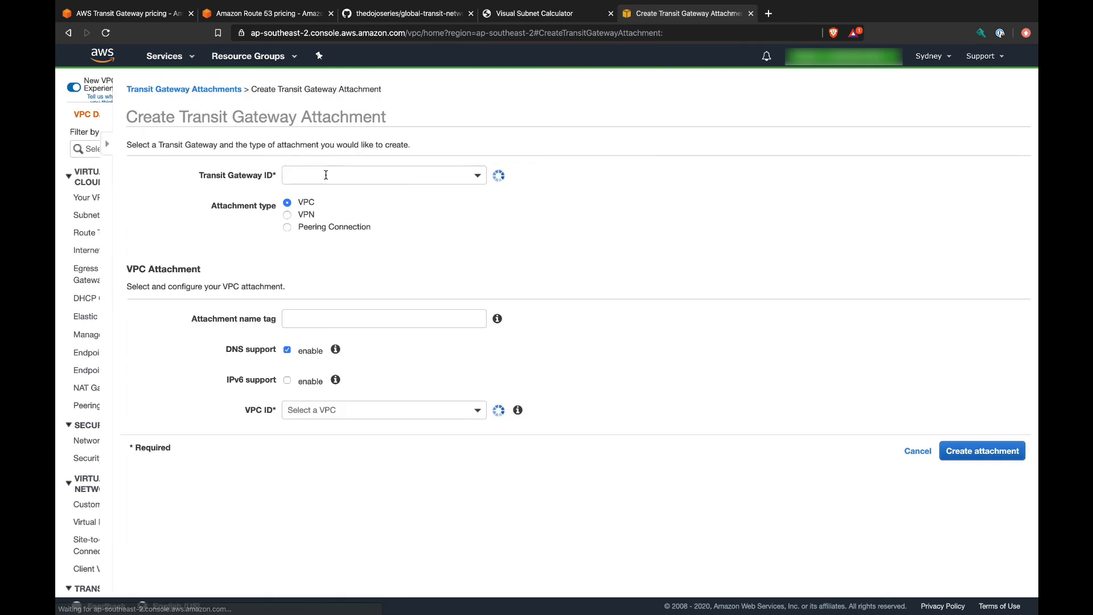
pyautogui.click(326, 175)
pyautogui.click(290, 239)
pyautogui.click(303, 318)
pyautogui.write('au-prod')
pyautogui.click(442, 489)
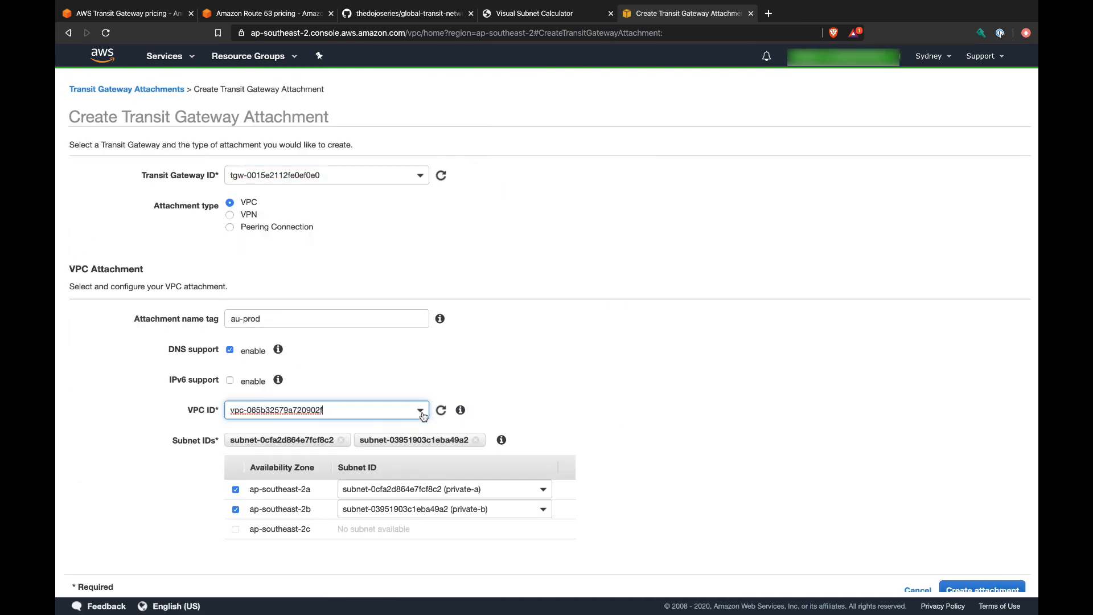
pyautogui.click(979, 593)
# - Return to the Canada (Central) region and copy the global-services transit gateway's ID
pyautogui.click(932, 56)
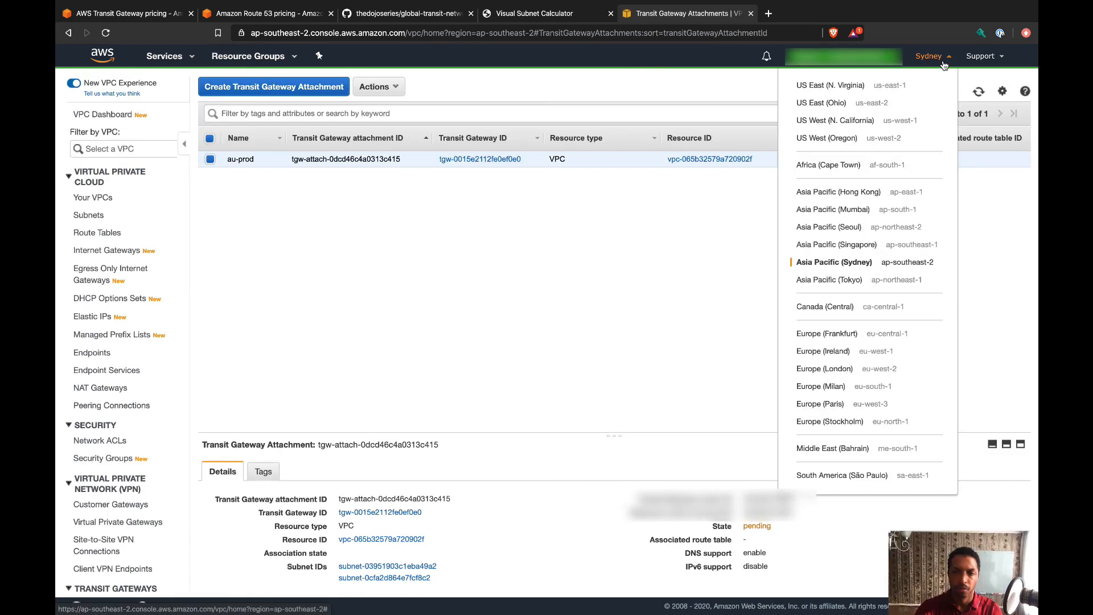
pyautogui.click(844, 306)
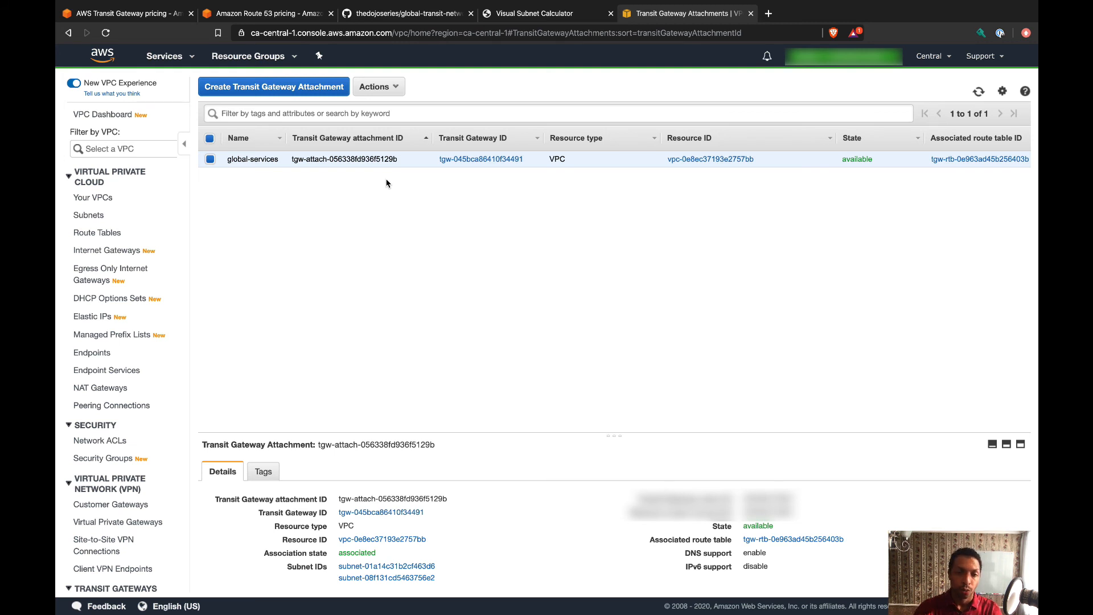
pyautogui.scroll(-3, 94, 450)
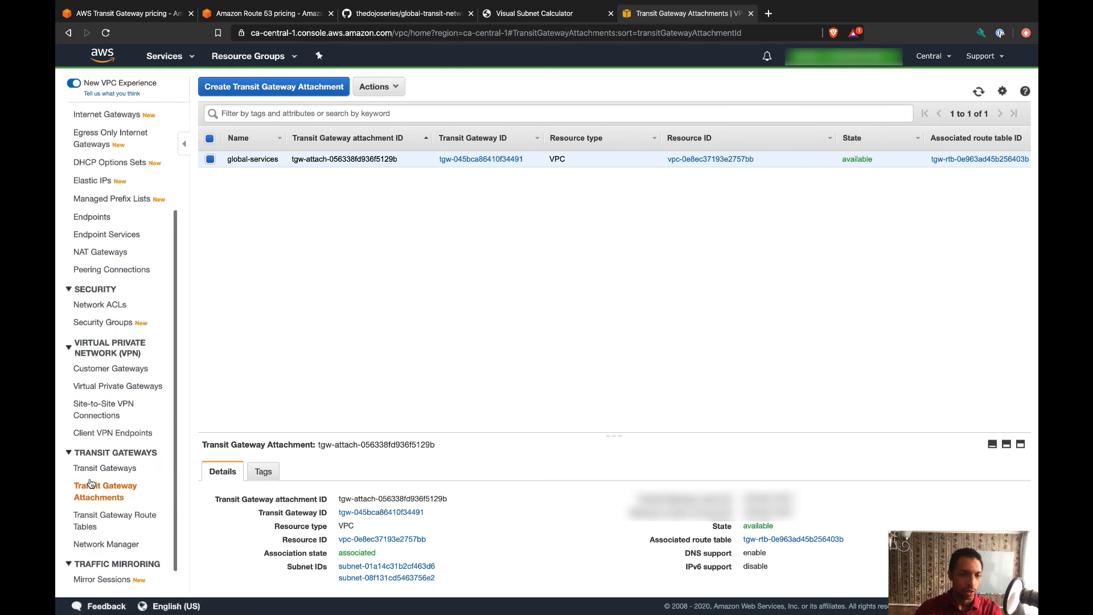
pyautogui.click(104, 433)
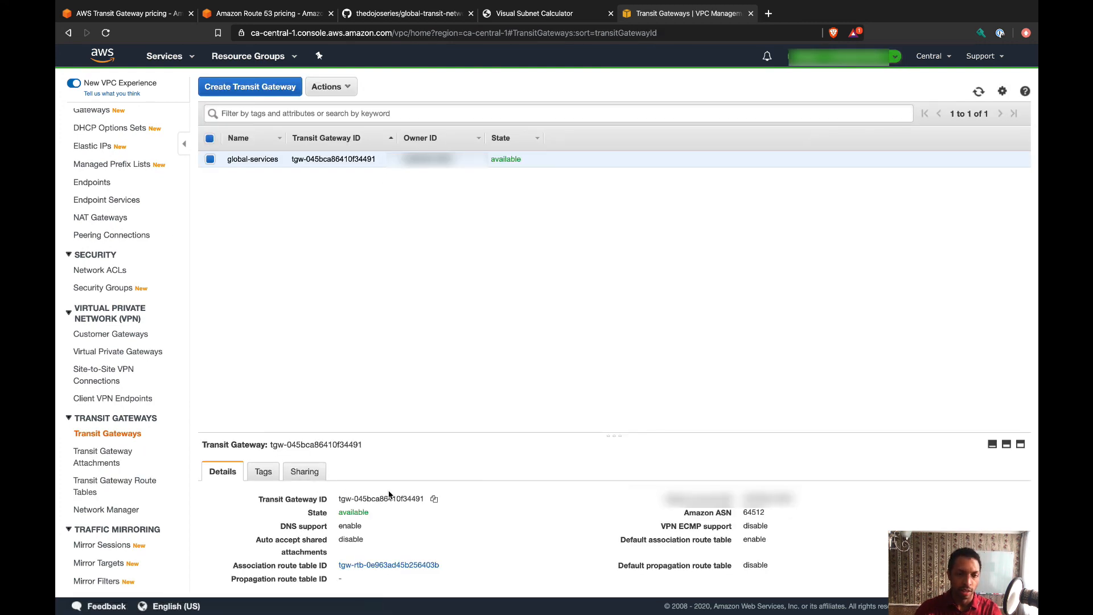
pyautogui.click(435, 501)
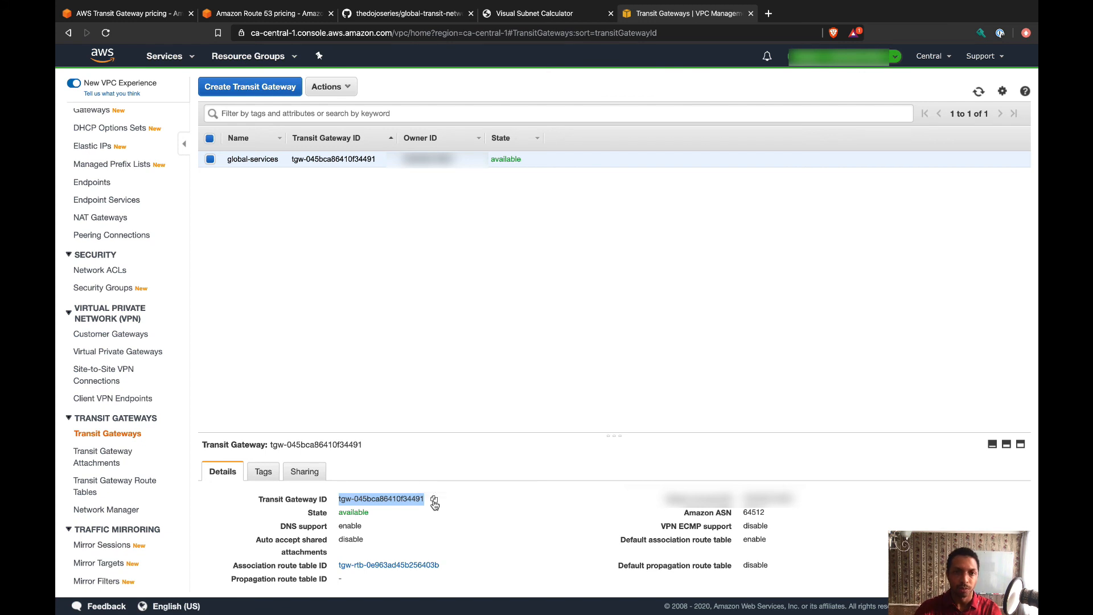
# - In Europe (London), start a new transit gateway attachment for the uk-prod gateway with the Peering Connection type
pyautogui.click(934, 56)
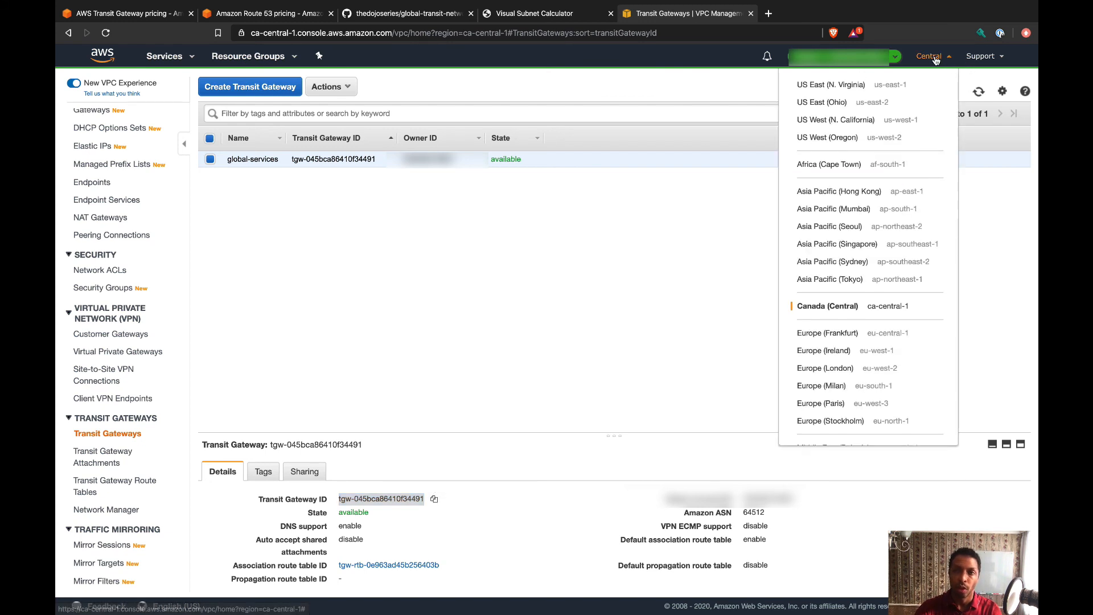
pyautogui.click(840, 371)
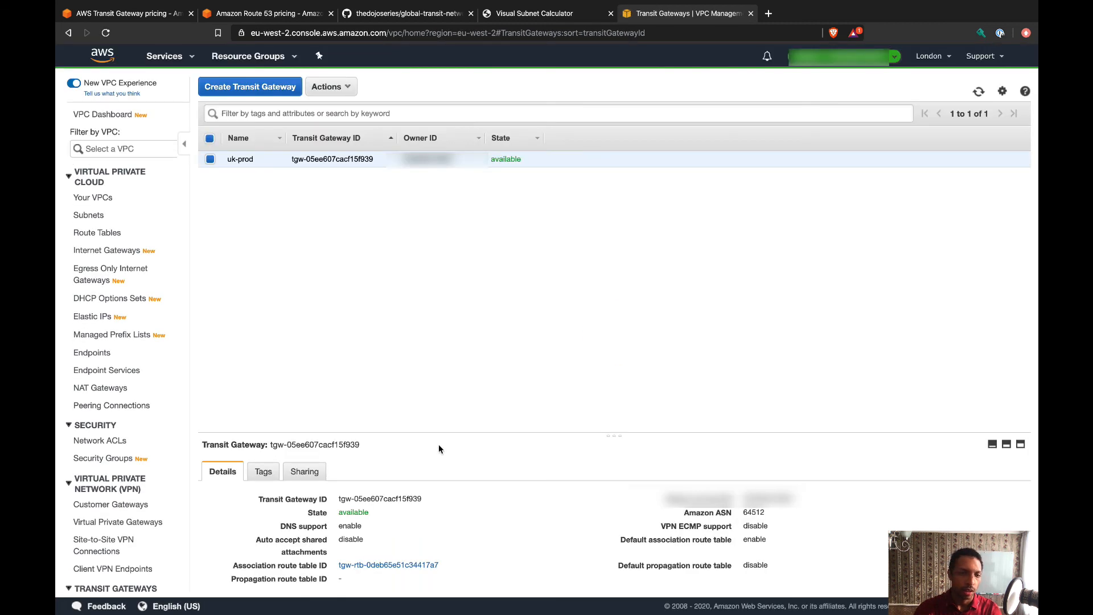
pyautogui.scroll(-5, 131, 444)
pyautogui.click(114, 456)
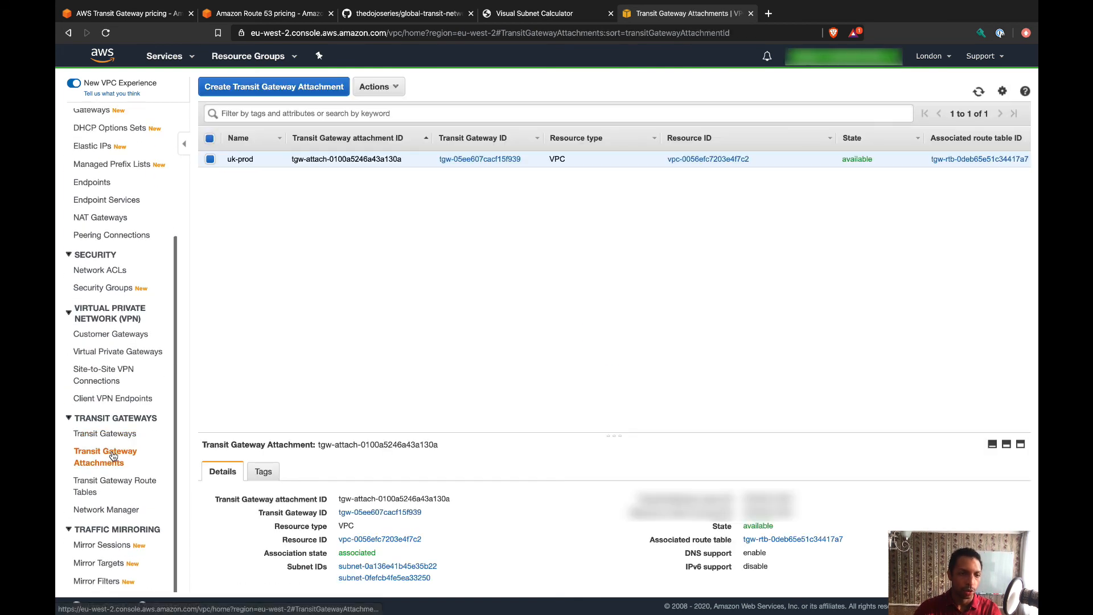
pyautogui.click(302, 87)
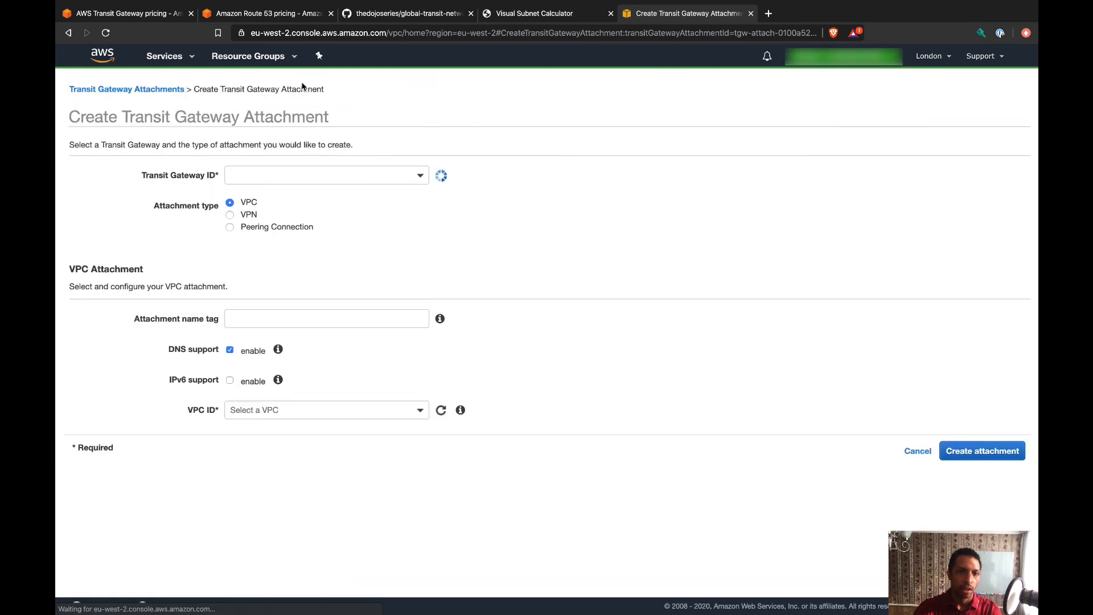
pyautogui.click(305, 175)
pyautogui.click(313, 236)
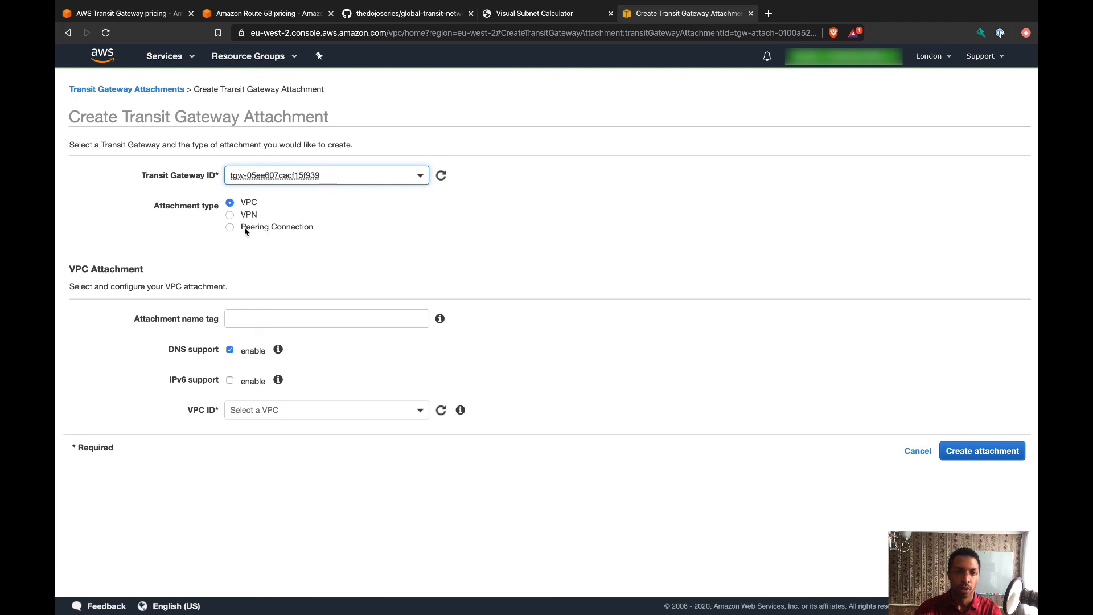
pyautogui.click(263, 230)
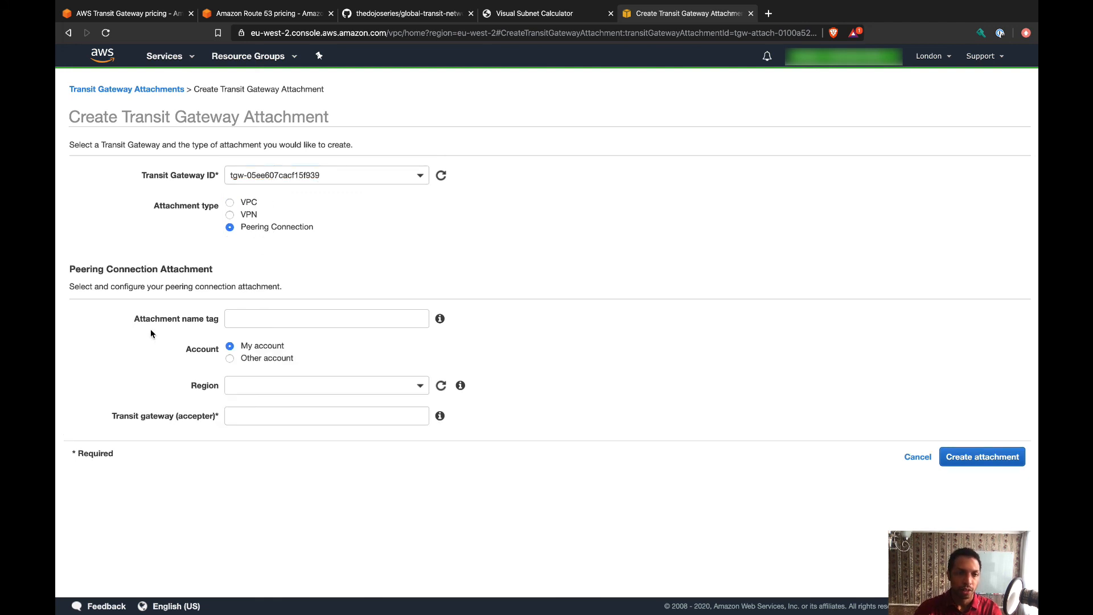
# - Create the peering attachment with name tag uk-ca, region Canada - Central, and accepter transit gateway tgw-045bca86410f34491
pyautogui.click(283, 316)
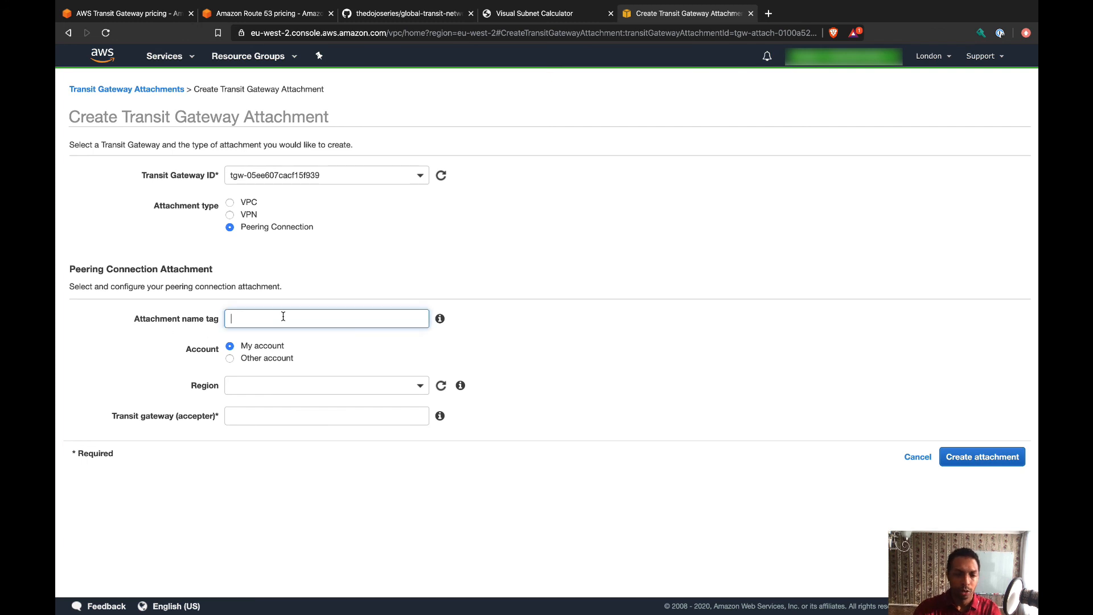
pyautogui.write('uk-ca')
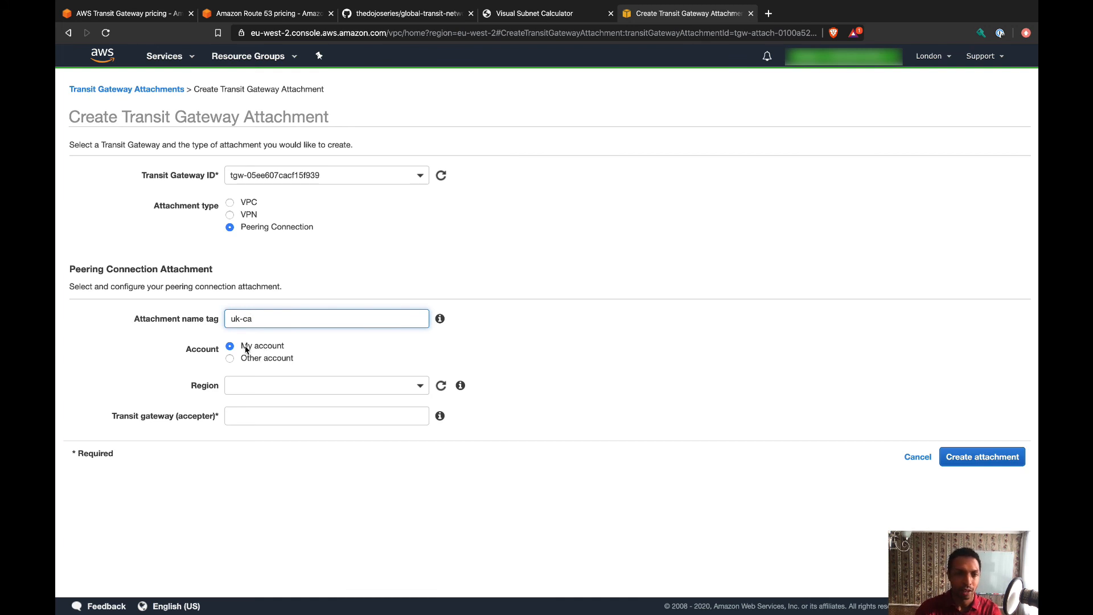
pyautogui.click(253, 386)
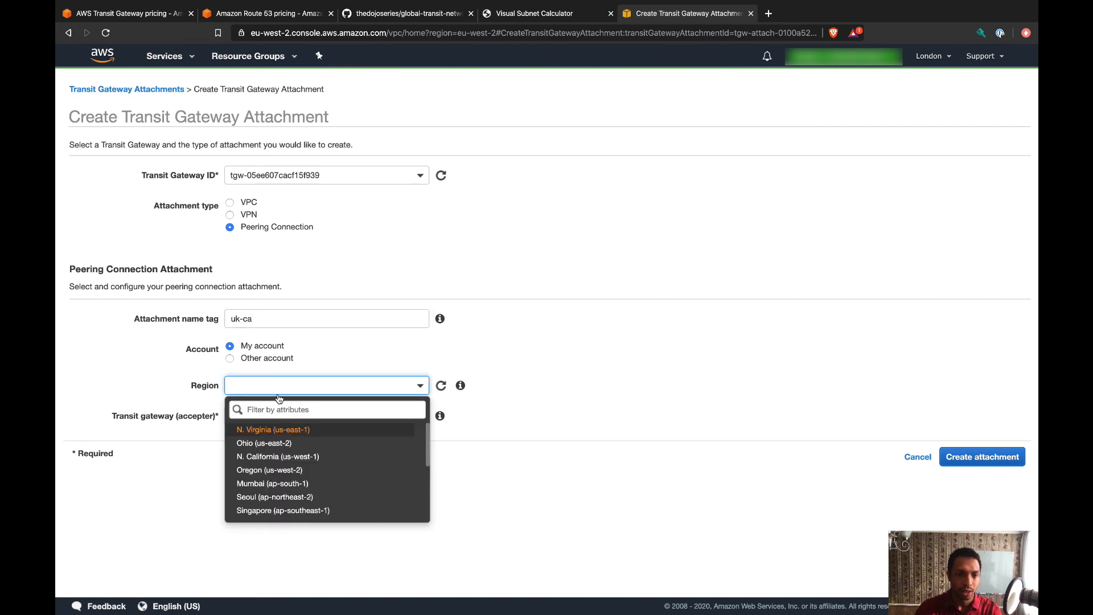
pyautogui.write('canada')
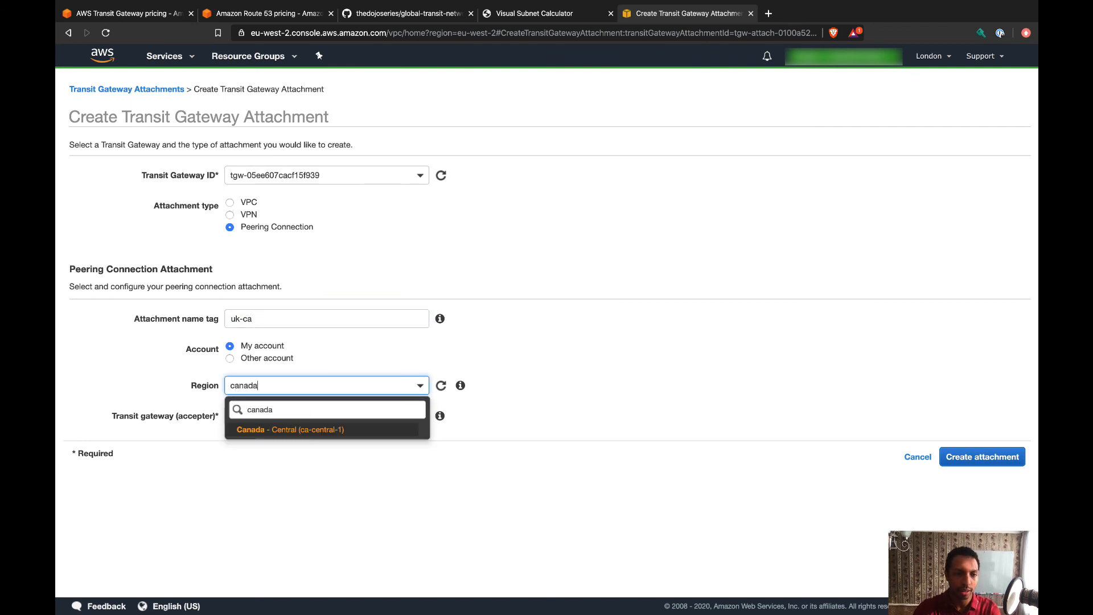
pyautogui.click(289, 430)
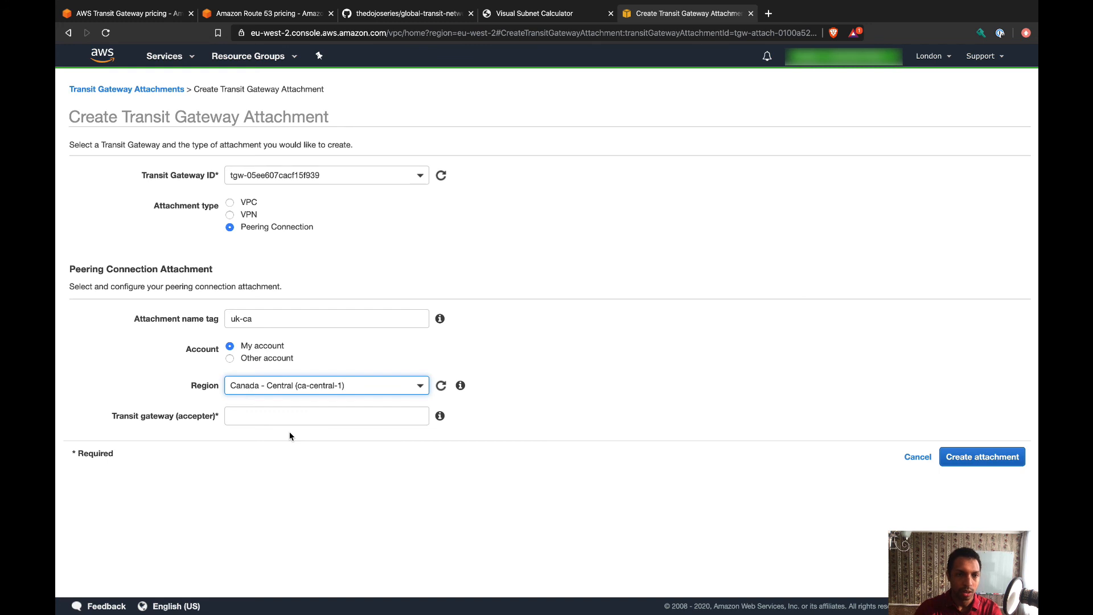
pyautogui.click(291, 417)
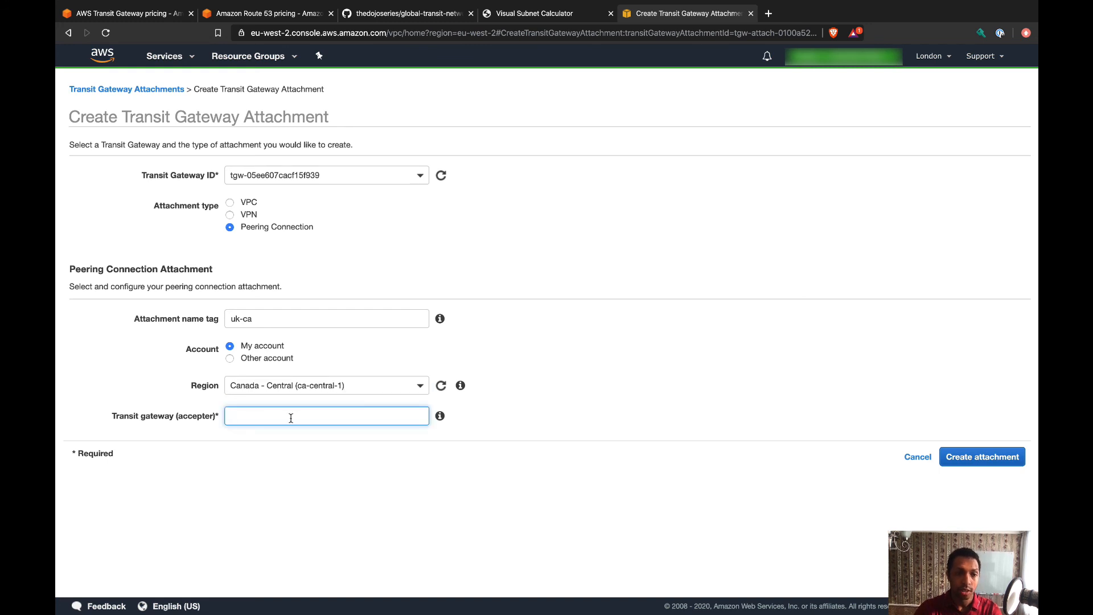
pyautogui.hotkey('ctrl', 'v')
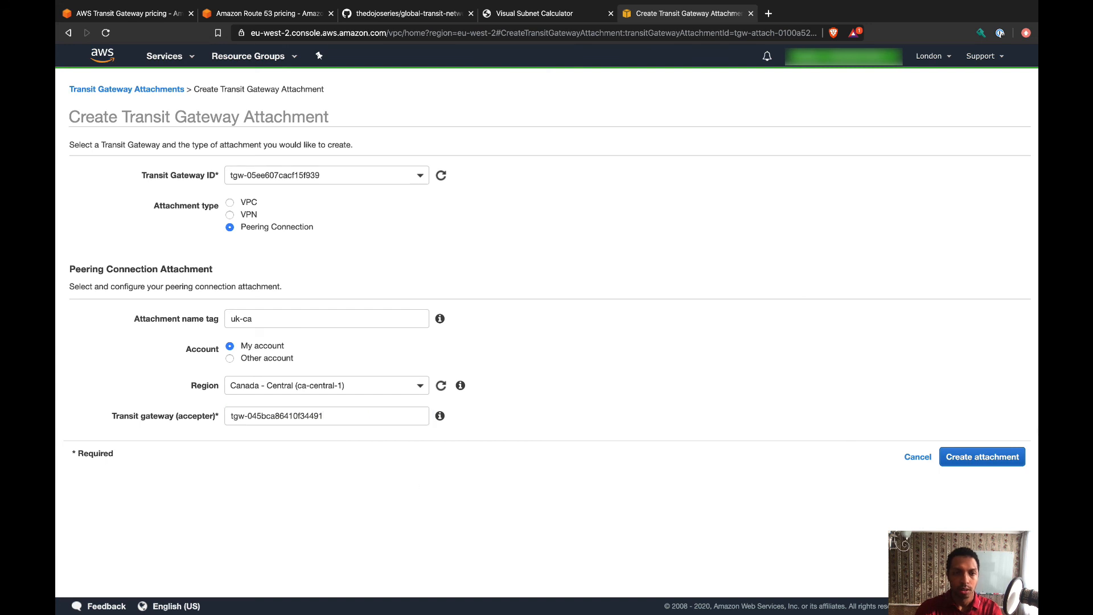
pyautogui.click(1008, 457)
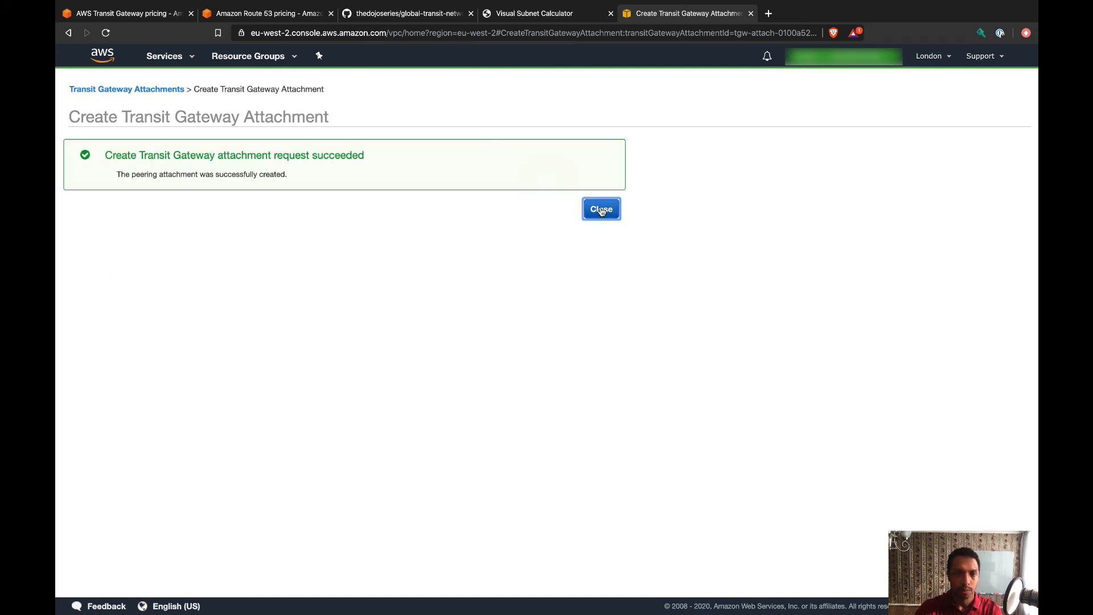
pyautogui.click(600, 207)
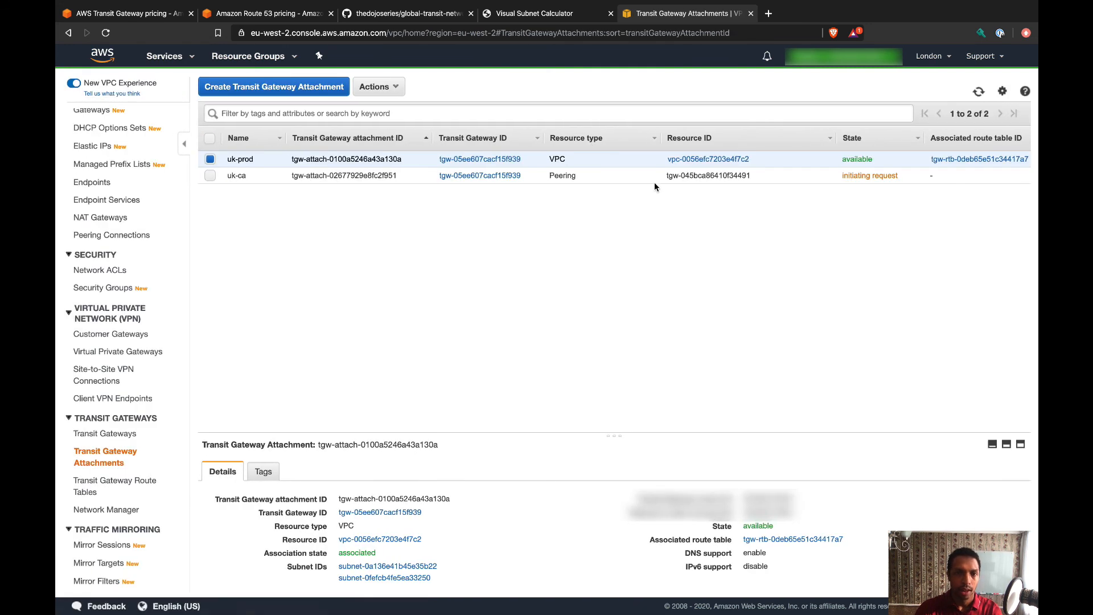
# - In South America (São Paulo), start a Peering Connection attachment for transit gateway tgw-0a36ae1e55d1a1046
pyautogui.click(929, 56)
pyautogui.click(833, 476)
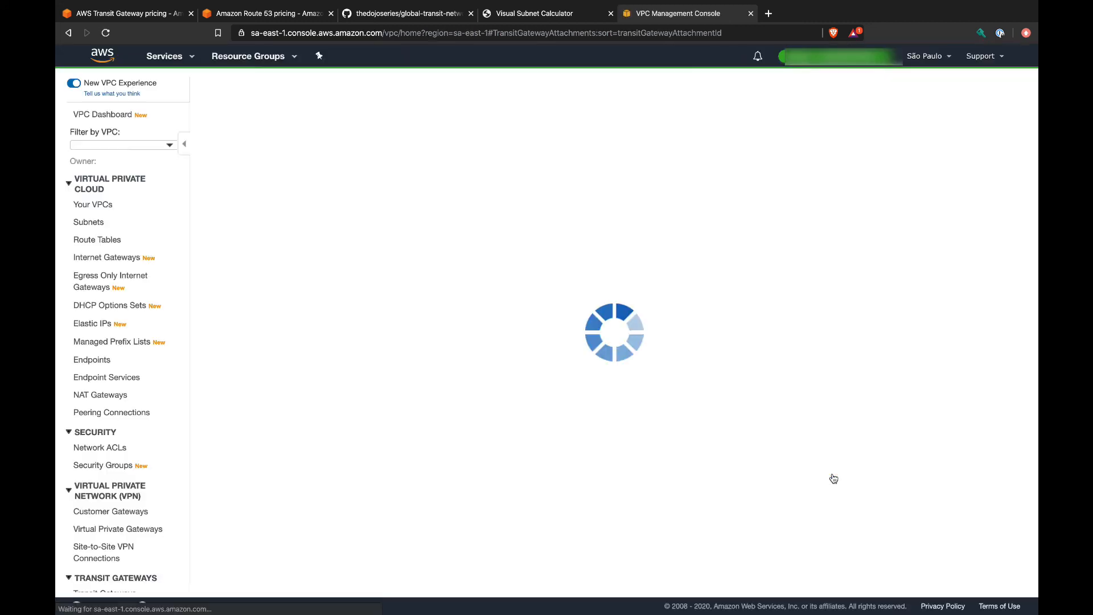
pyautogui.click(274, 87)
pyautogui.click(356, 175)
pyautogui.click(367, 244)
pyautogui.click(277, 227)
# - Create the peering attachment with name tag br-ca, region Canada - Central, and the copied global-services gateway ID tgw-045bca86410f34491 as accepter
pyautogui.click(298, 318)
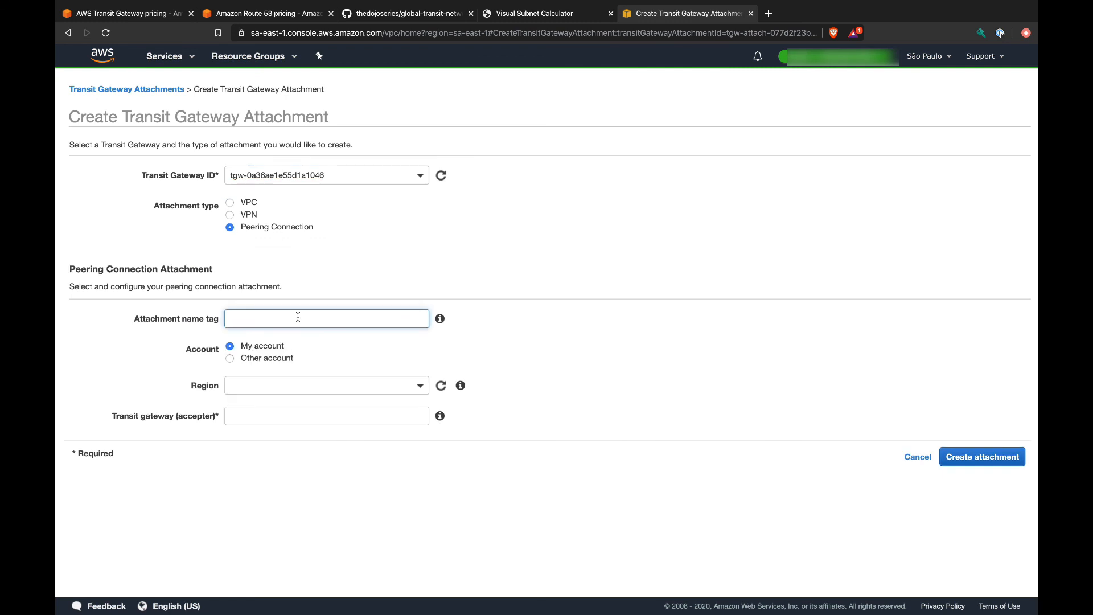
pyautogui.write('br-ca')
pyautogui.click(295, 386)
pyautogui.write('canada')
pyautogui.click(296, 429)
pyautogui.click(298, 415)
pyautogui.click(982, 456)
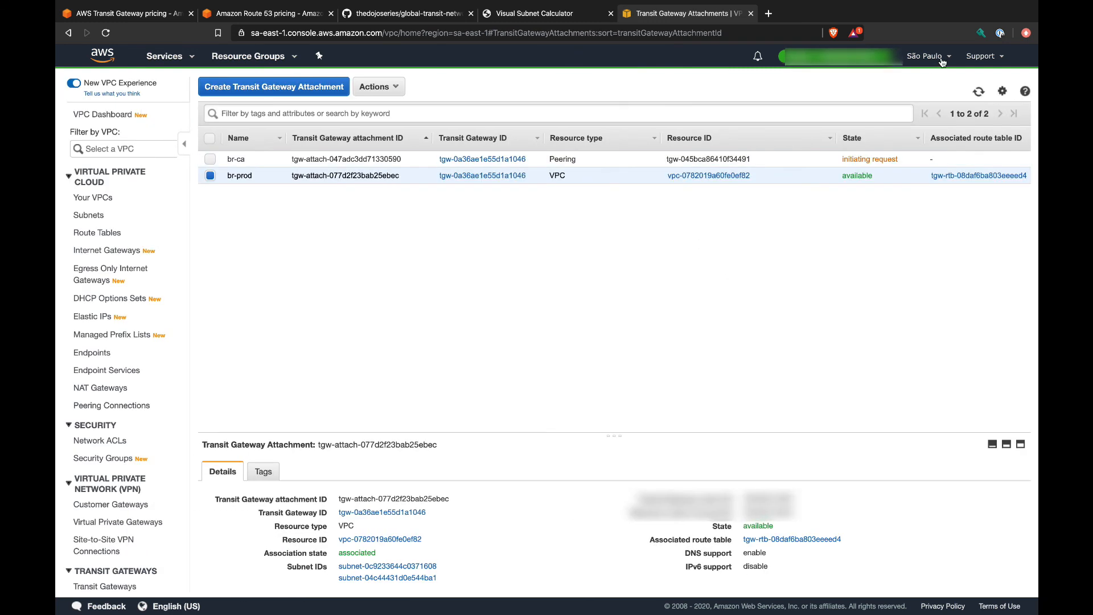
# - In Asia Pacific (Sydney), start a Peering Connection attachment for transit gateway tgw-0015e2112fe0ef0e0
pyautogui.click(929, 56)
pyautogui.click(855, 265)
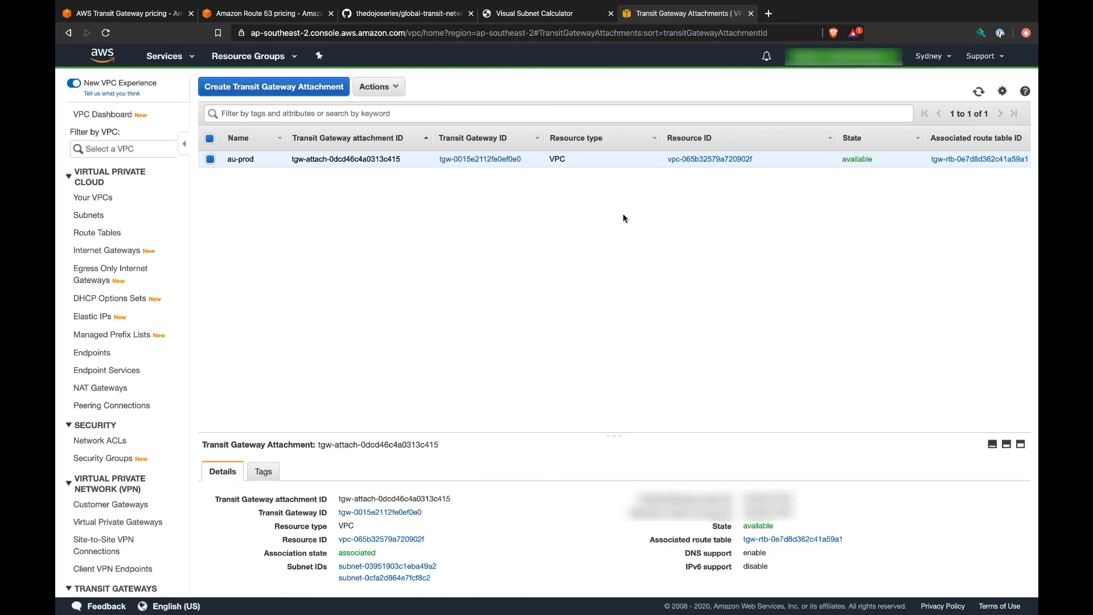
pyautogui.click(249, 86)
pyautogui.click(326, 175)
pyautogui.click(274, 237)
pyautogui.click(277, 227)
# - Create the peering attachment with name tag au-ca, region Canada - Central, and accepter transit gateway tgw-045bca86410f34491
pyautogui.click(327, 318)
pyautogui.write('au-ca')
pyautogui.click(296, 385)
pyautogui.write('canada')
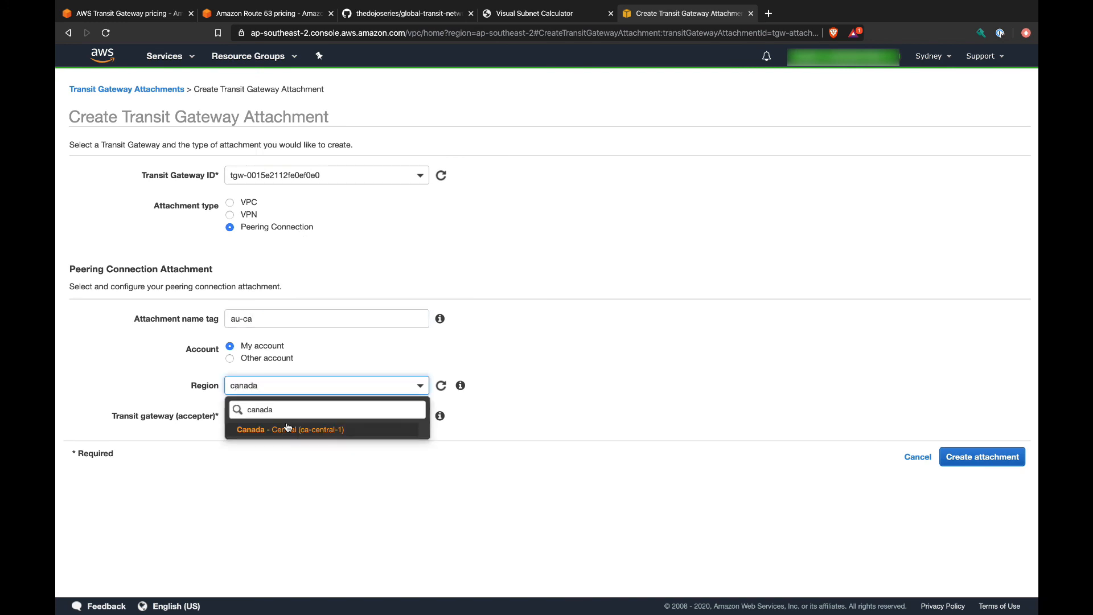
pyautogui.click(296, 430)
pyautogui.click(299, 415)
pyautogui.click(982, 456)
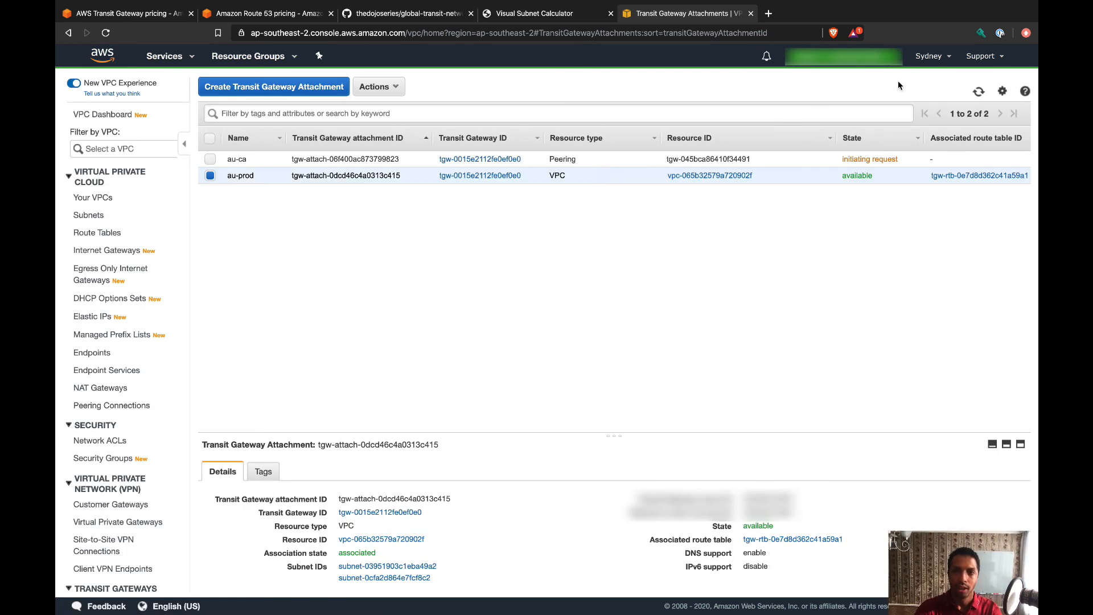
# - In Canada (Central), refresh the transit gateway attachments and accept London's peering attachment tgw-attach-02677929e8fc2f951
pyautogui.click(929, 56)
pyautogui.click(824, 306)
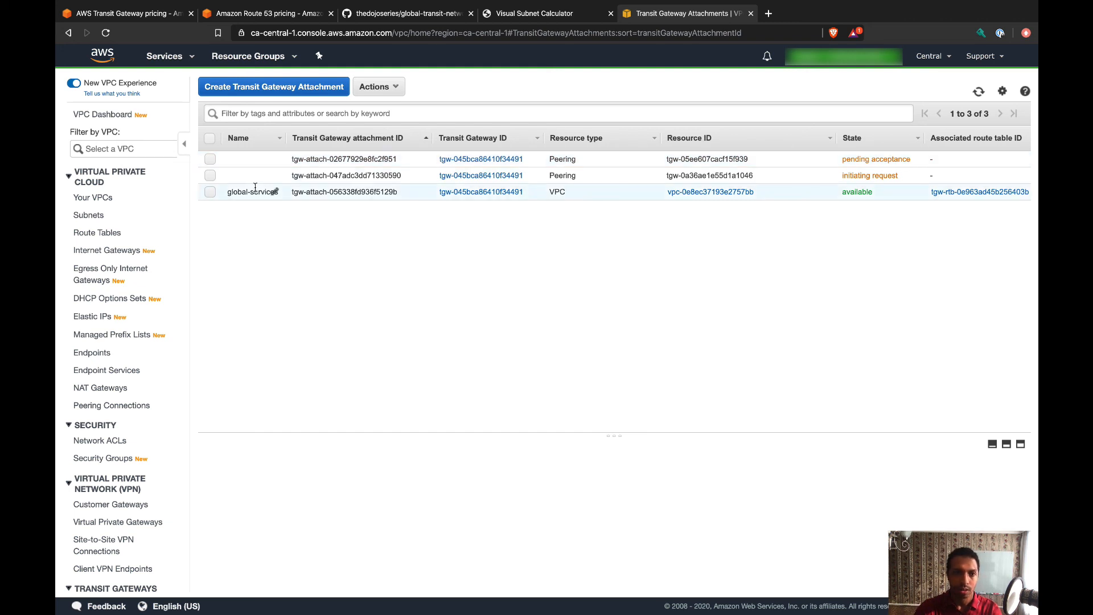
pyautogui.click(978, 92)
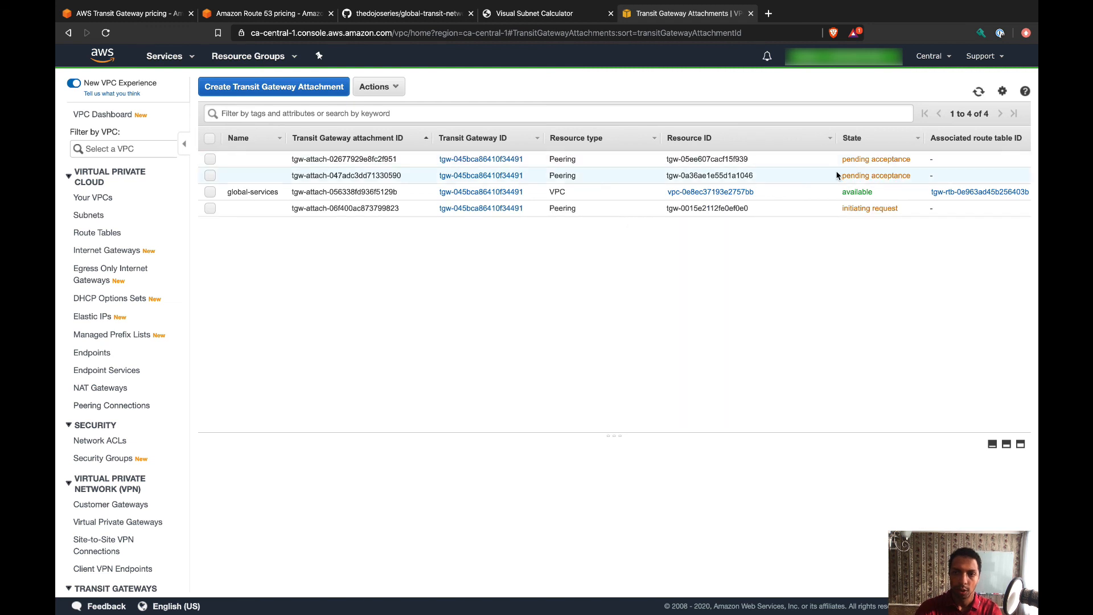
pyautogui.click(209, 159)
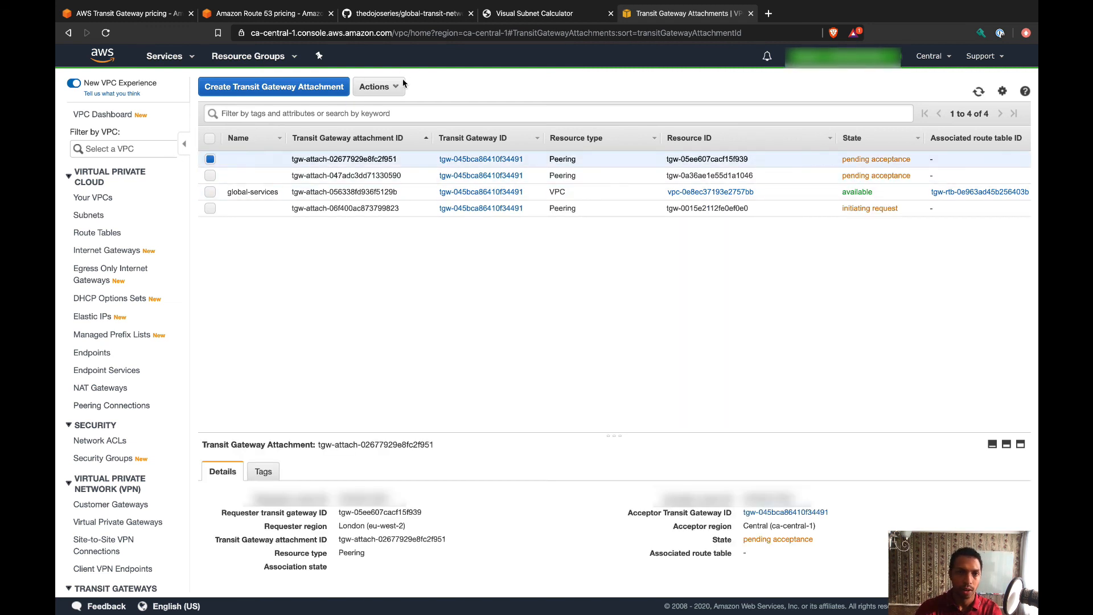
pyautogui.click(377, 86)
pyautogui.click(376, 135)
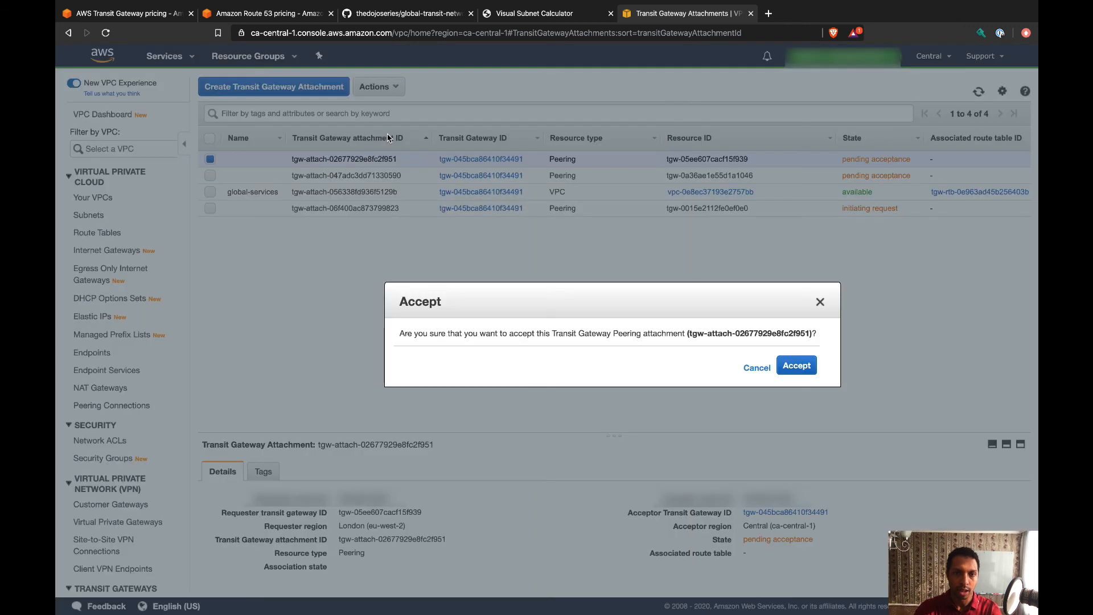
pyautogui.click(806, 369)
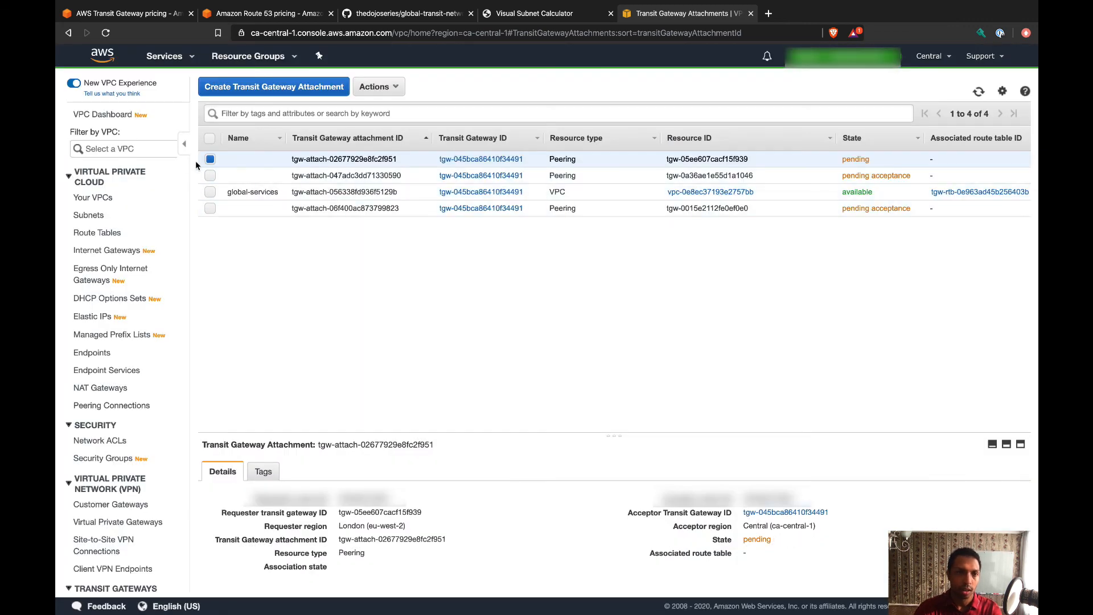
# - Accept São Paulo's pending peering attachment, tgw-attach-047adc3dd71330590
pyautogui.click(209, 175)
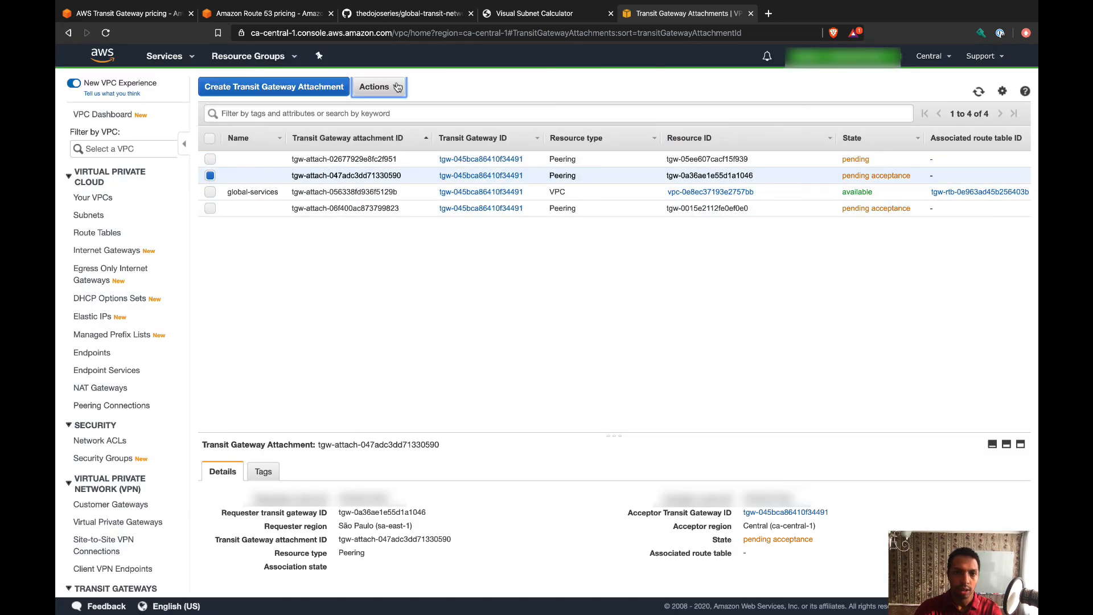
pyautogui.click(378, 87)
pyautogui.click(387, 134)
pyautogui.click(801, 364)
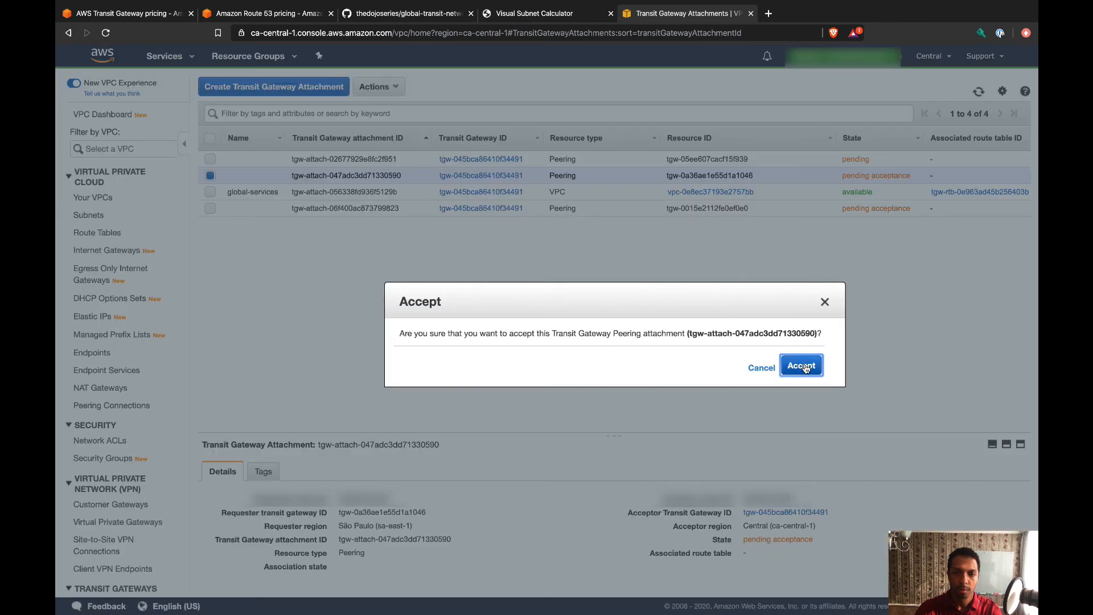
# - Accept Sydney's pending peering attachment, tgw-attach-06f400ac873799823, and refresh the attachment list
pyautogui.click(210, 208)
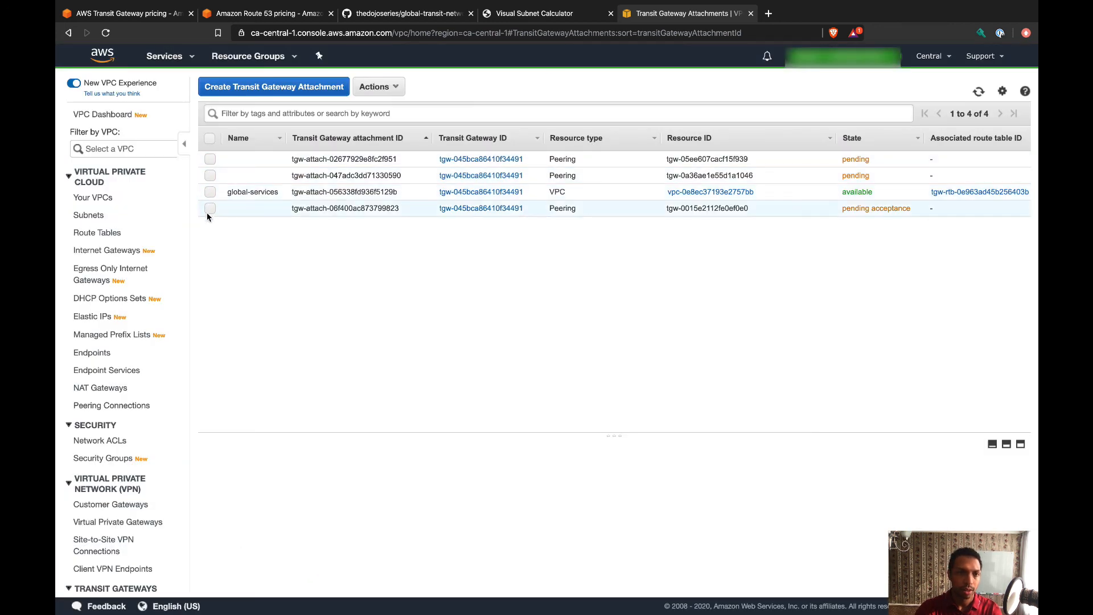
pyautogui.click(379, 87)
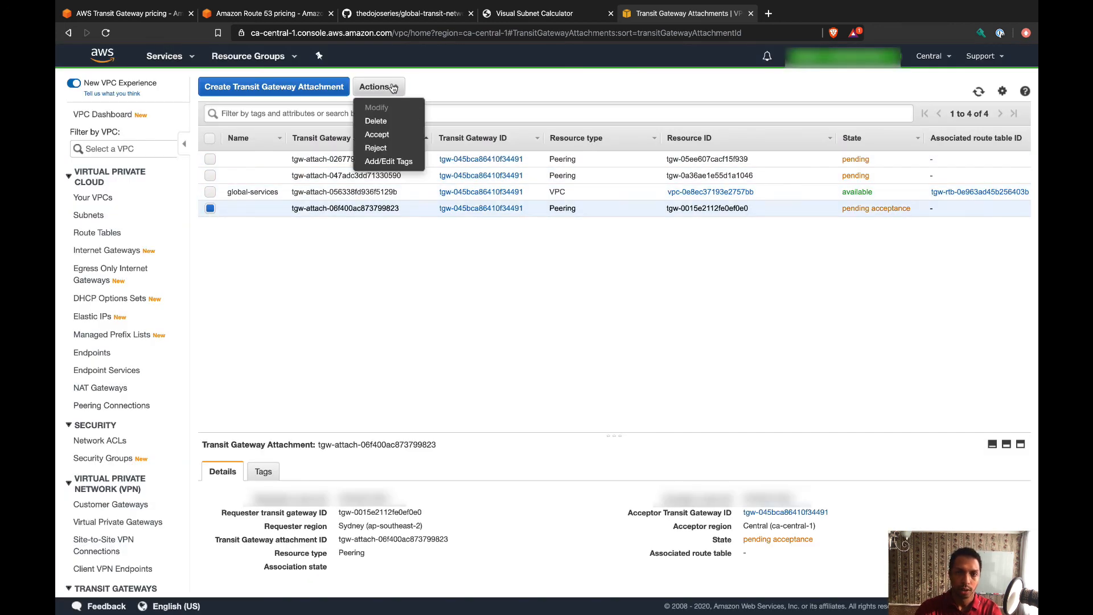
pyautogui.click(393, 135)
pyautogui.click(806, 366)
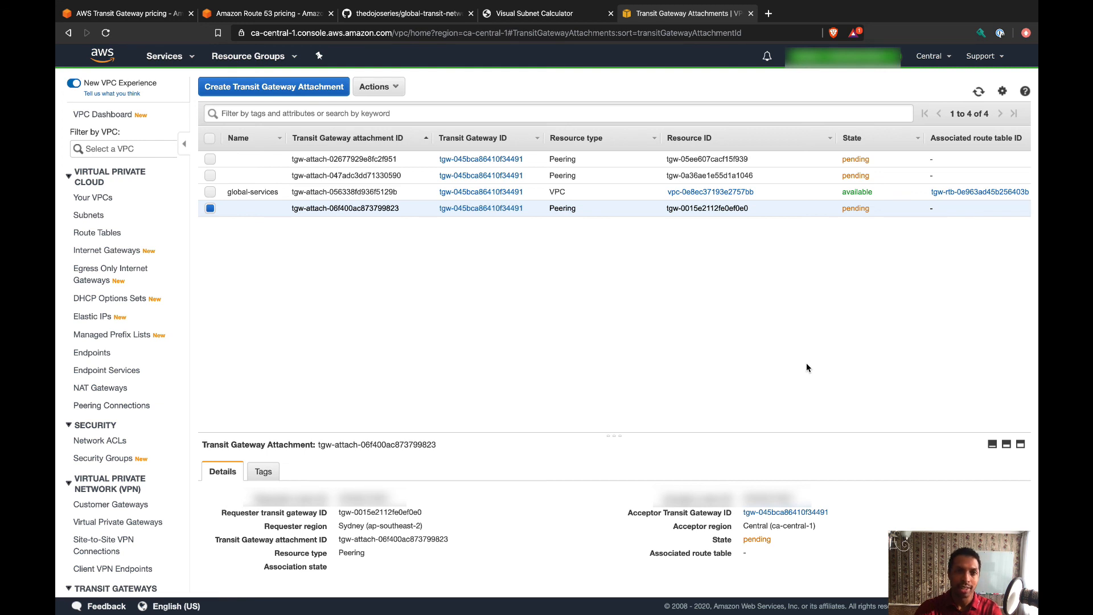
pyautogui.click(979, 93)
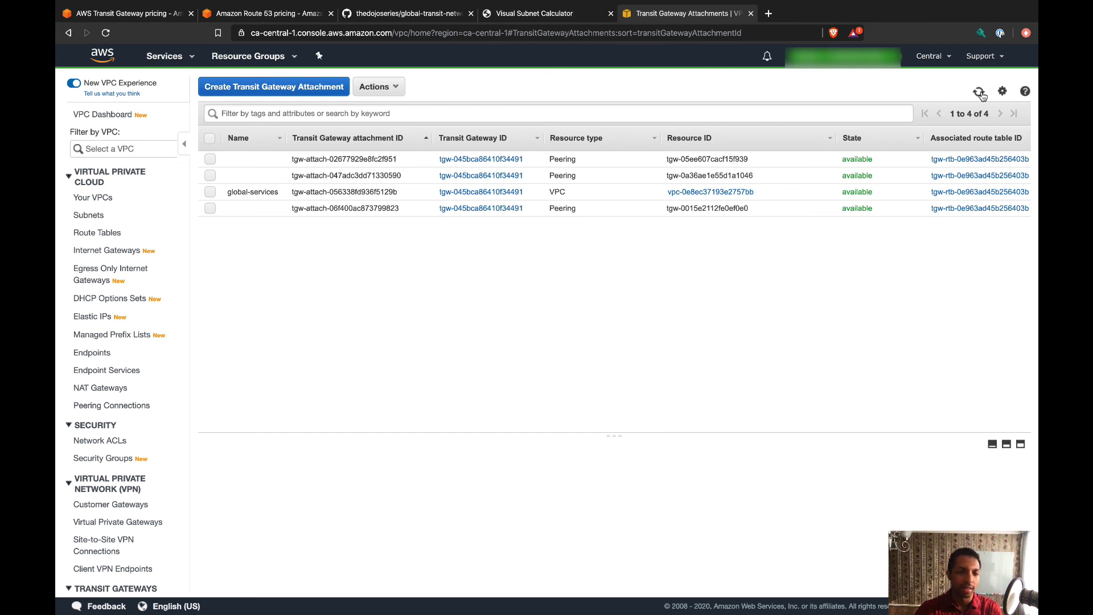
# - Examine the attachment associations of Canada's transit gateway route table in an enlarged details area
pyautogui.scroll(-5, 88, 379)
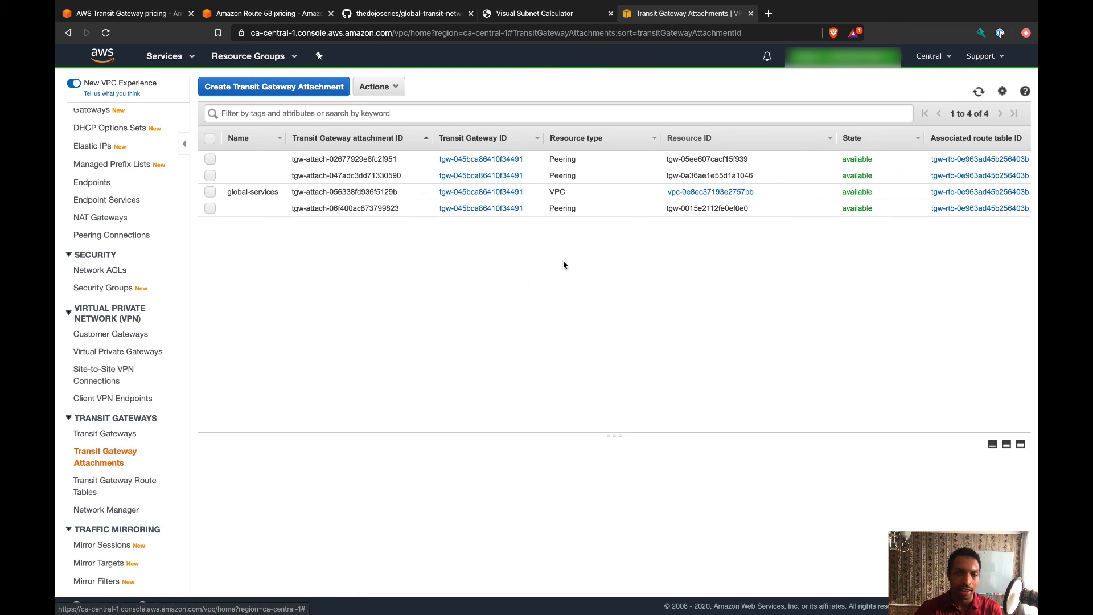
pyautogui.click(134, 485)
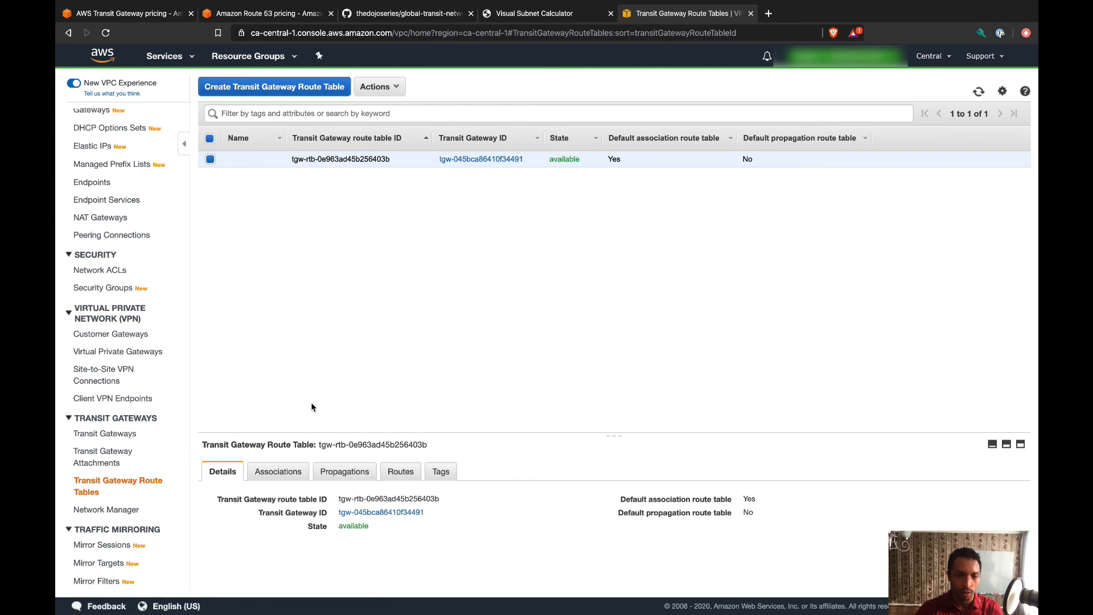
pyautogui.click(278, 471)
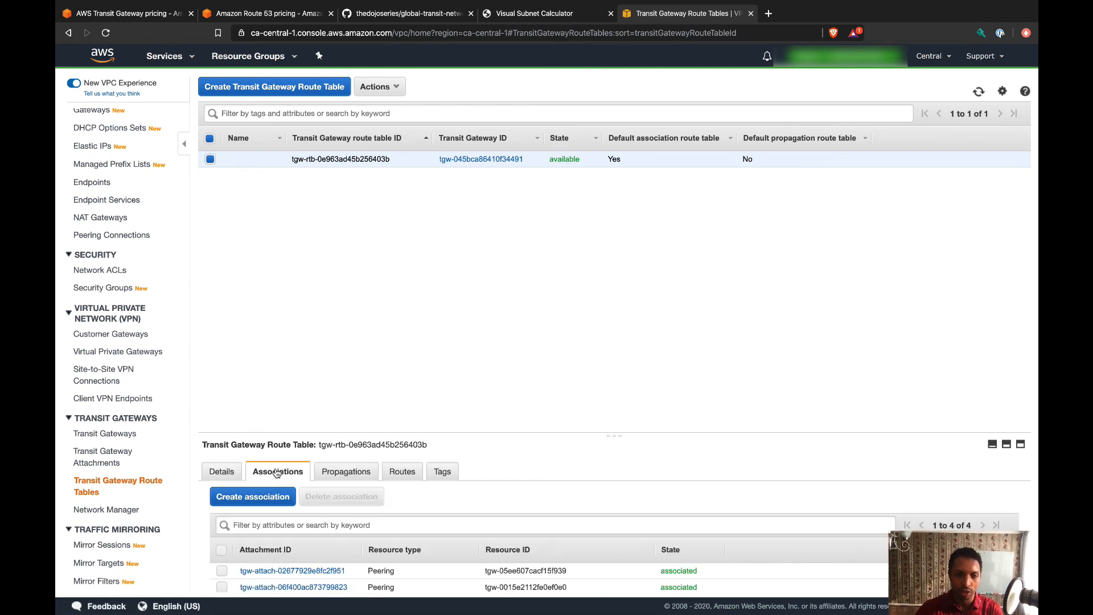
pyautogui.moveTo(607, 435); pyautogui.dragTo(605, 320)
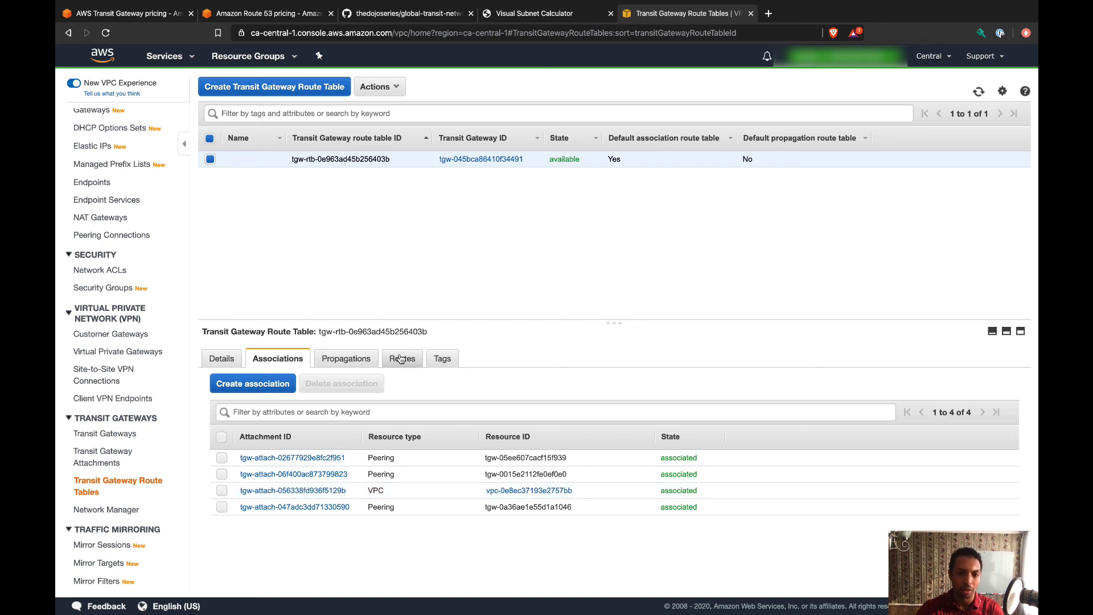
# - Create a propagation for the global-services VPC attachment in Canada's transit gateway route table
pyautogui.click(345, 358)
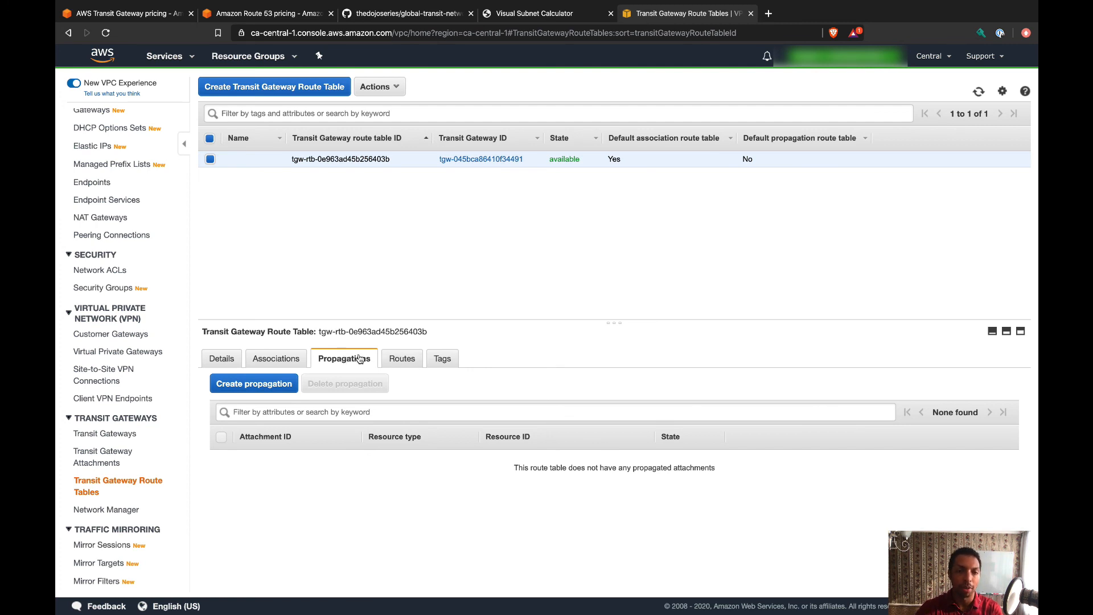
pyautogui.click(276, 384)
pyautogui.click(261, 235)
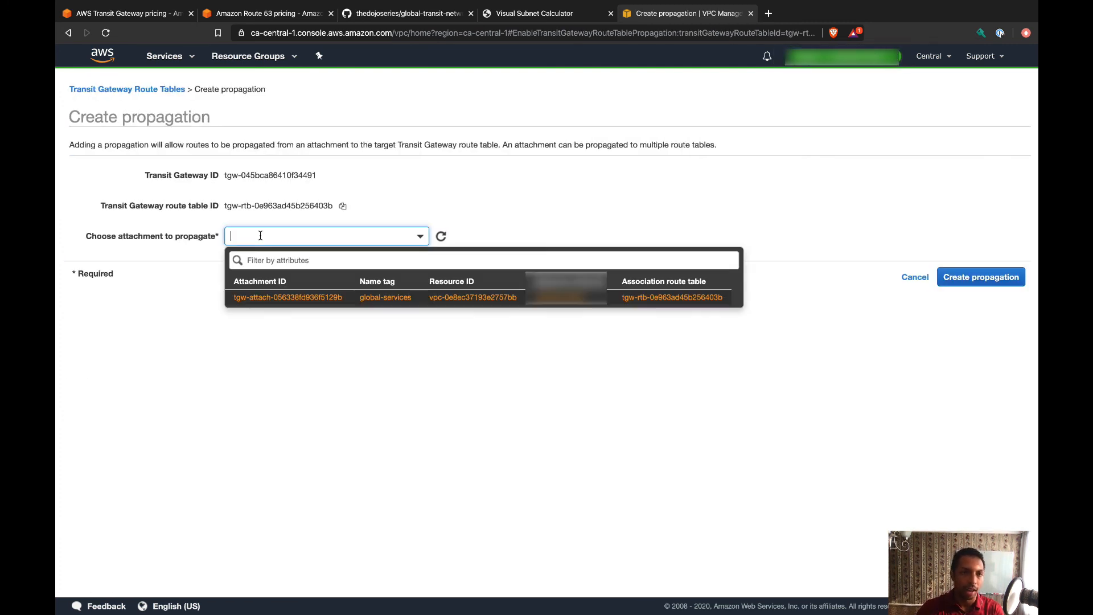
pyautogui.click(375, 301)
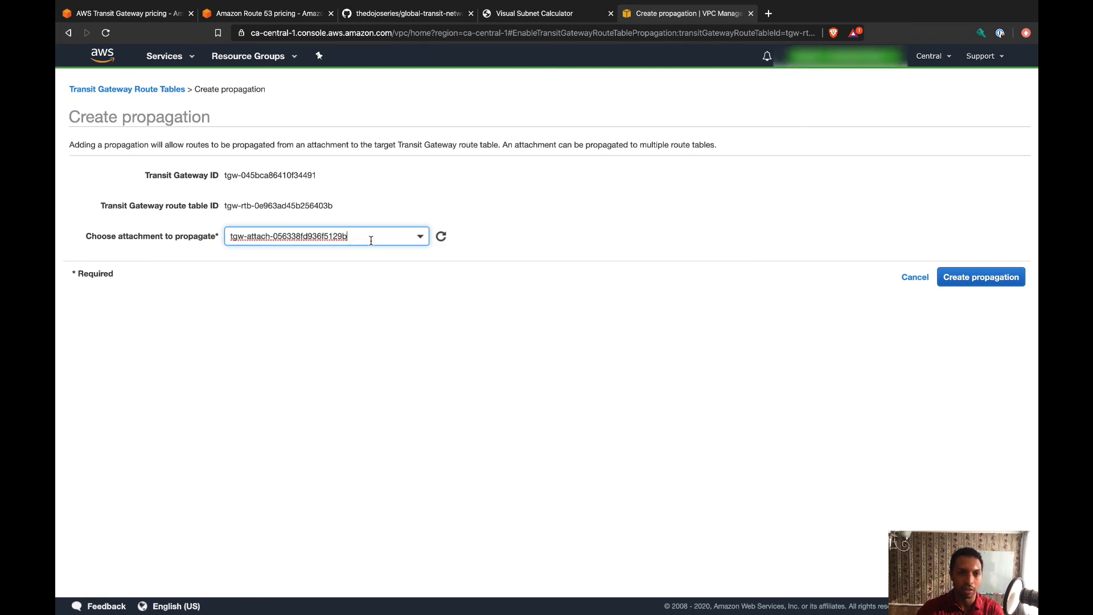
pyautogui.click(985, 287)
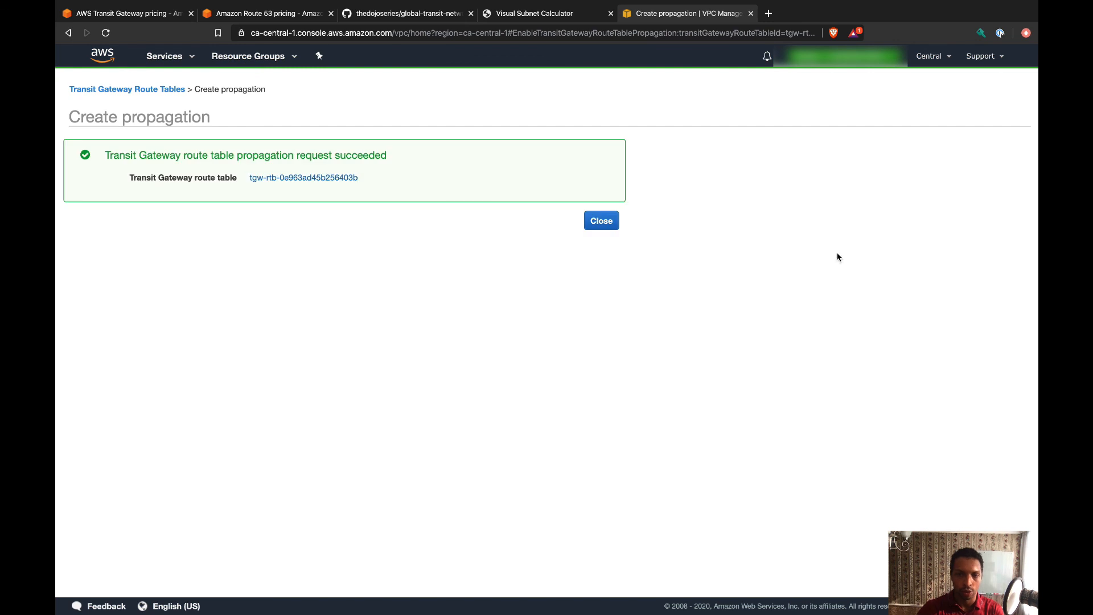
pyautogui.click(604, 218)
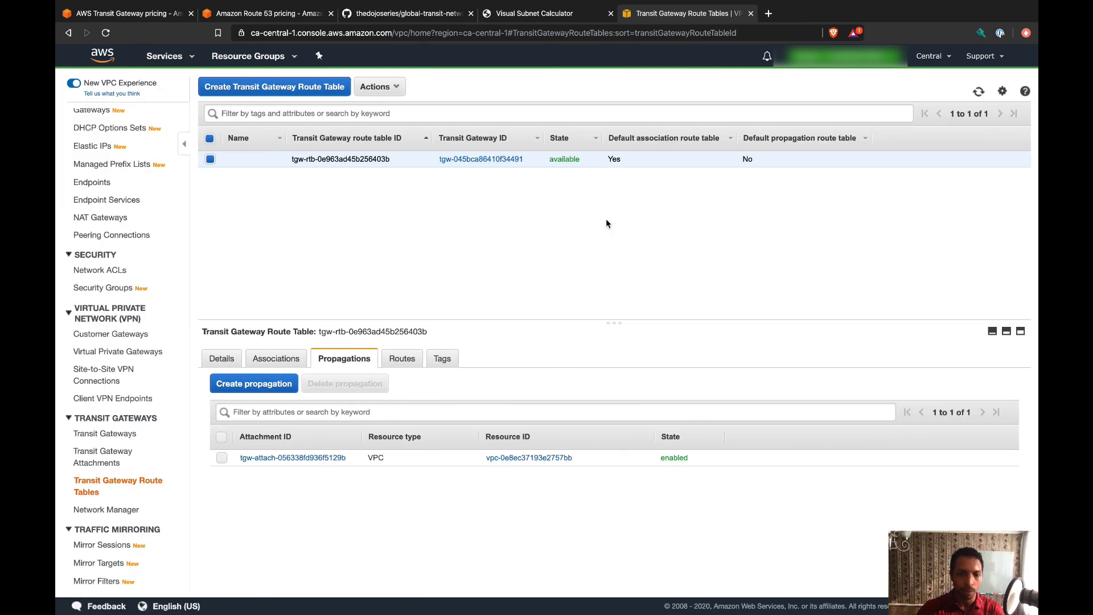
# - Refresh Canada's transit gateway route table and check its routes
pyautogui.click(403, 359)
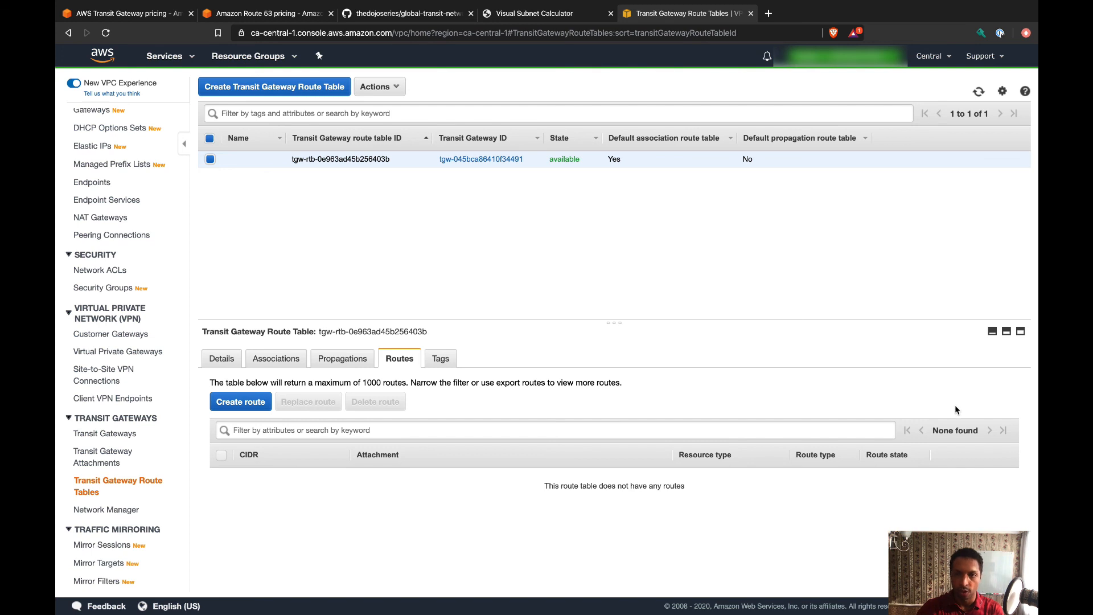
pyautogui.click(978, 92)
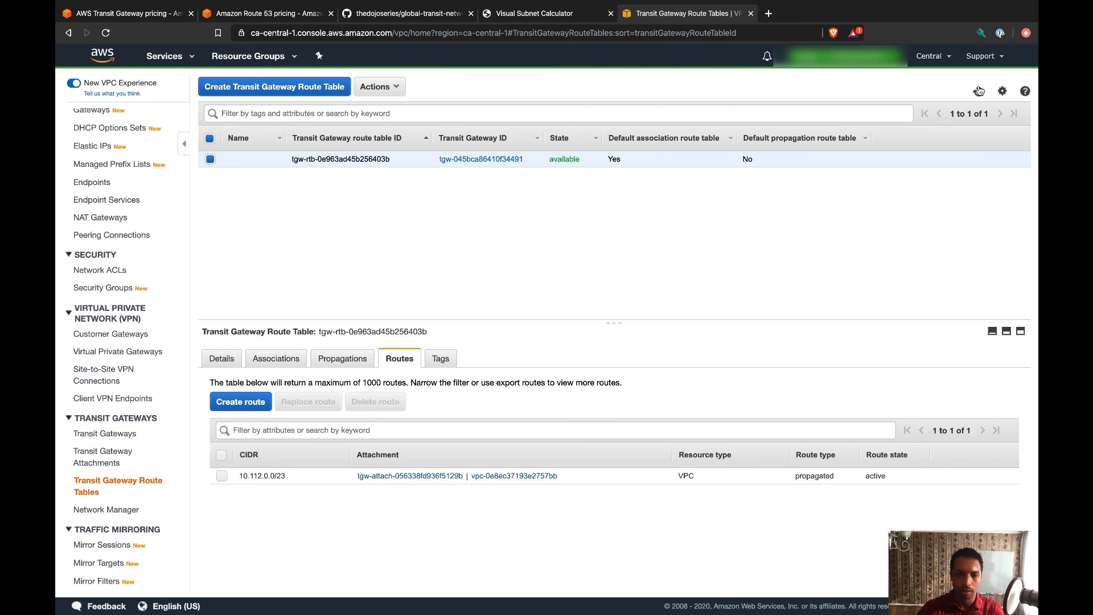
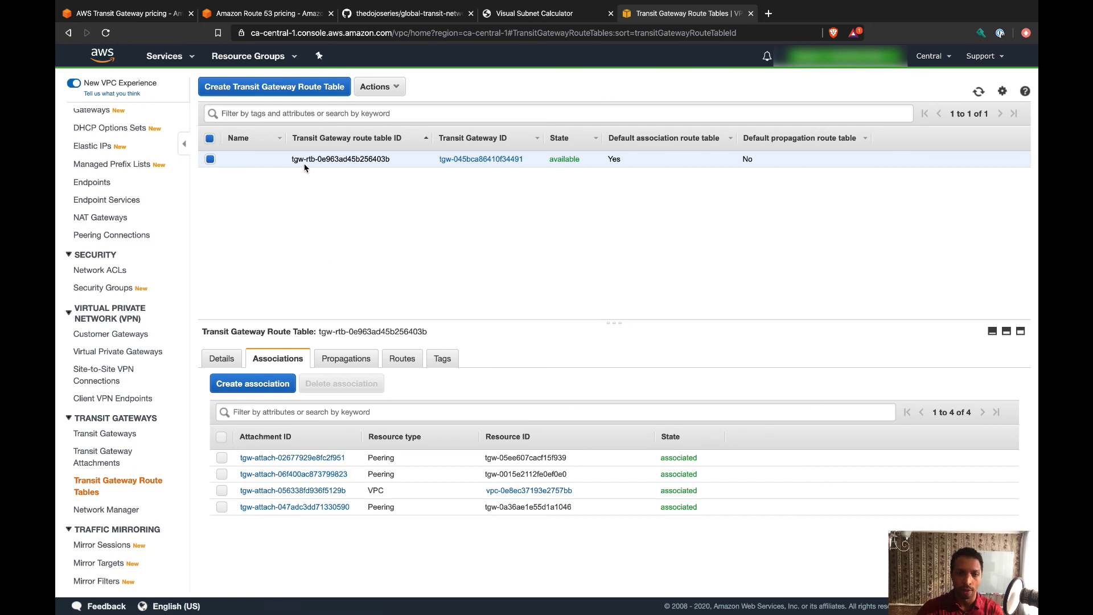
pyautogui.click(402, 359)
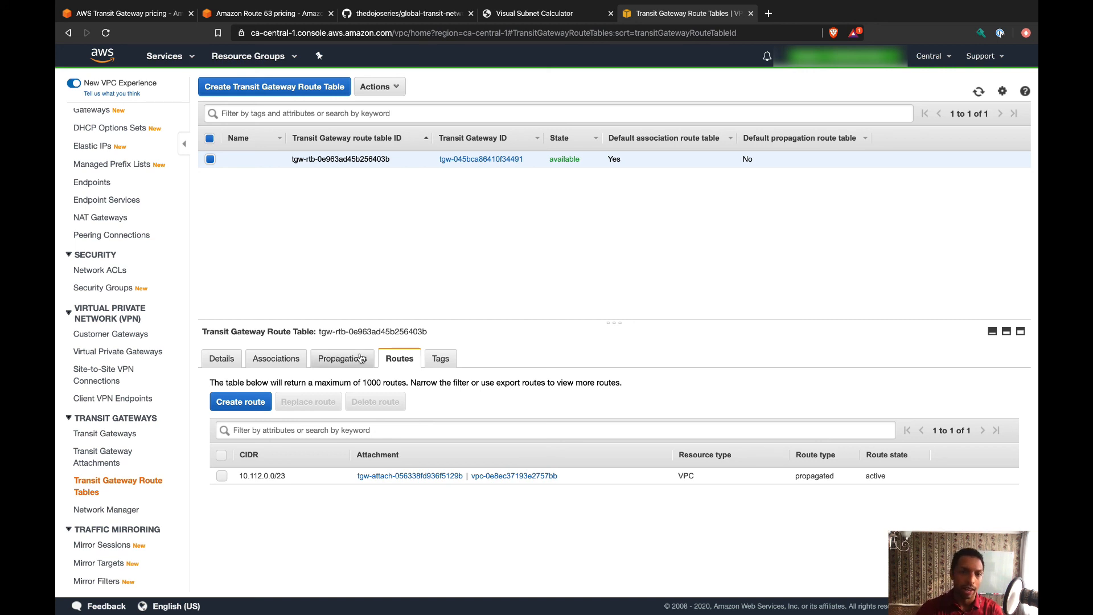
pyautogui.click(332, 362)
pyautogui.click(255, 383)
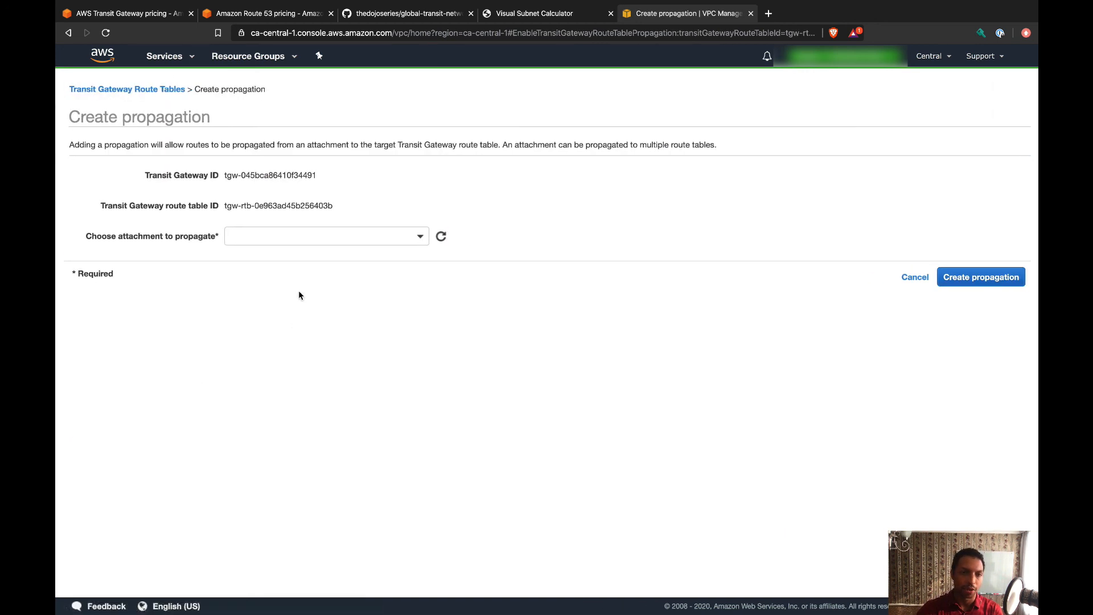
pyautogui.click(268, 245)
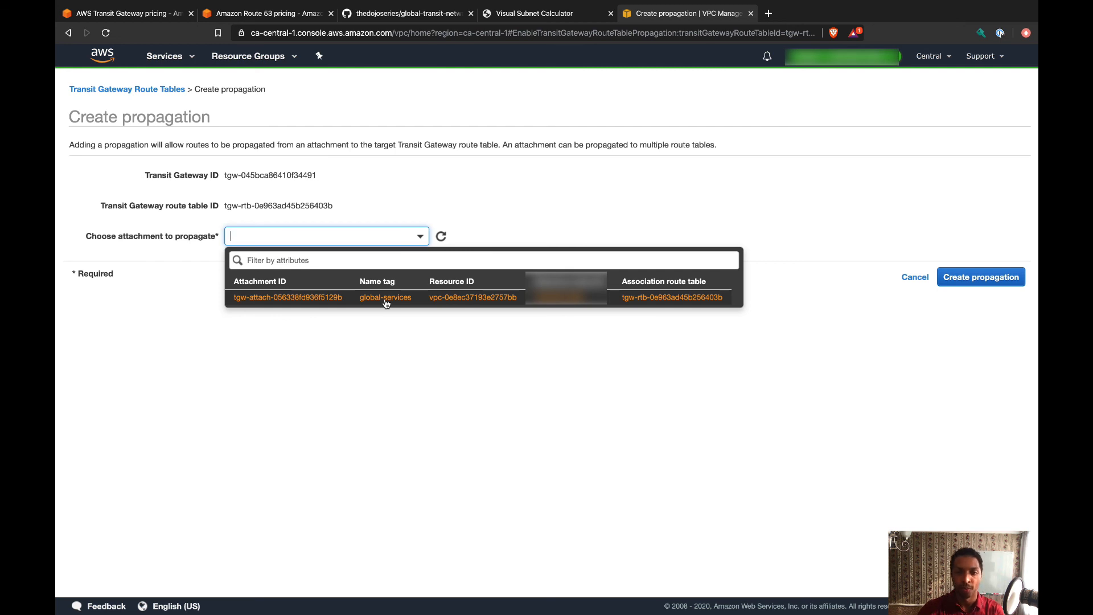
pyautogui.click(447, 330)
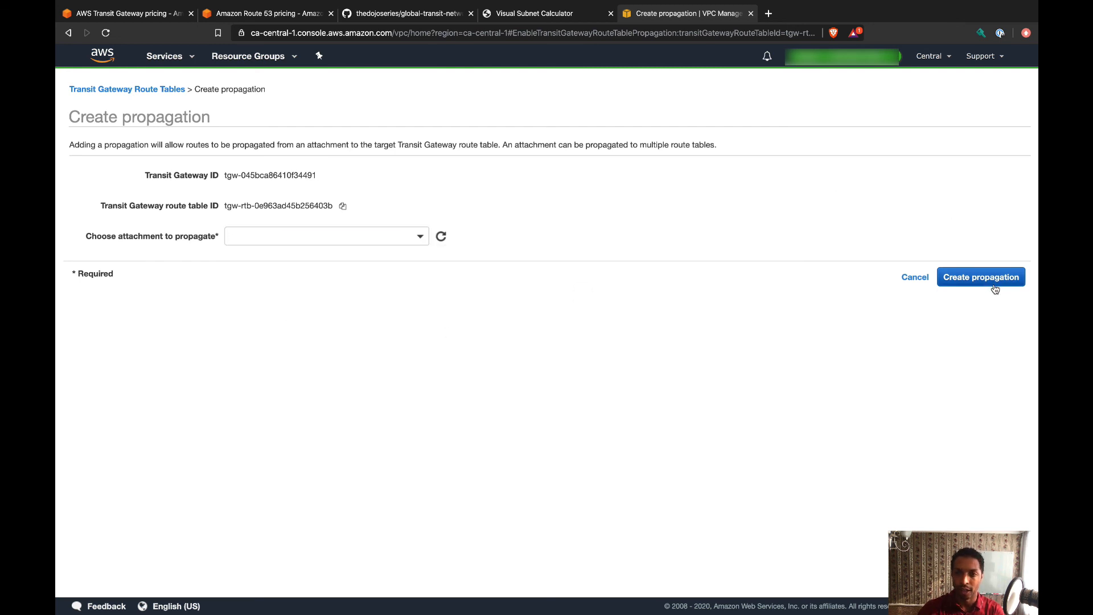
pyautogui.click(921, 279)
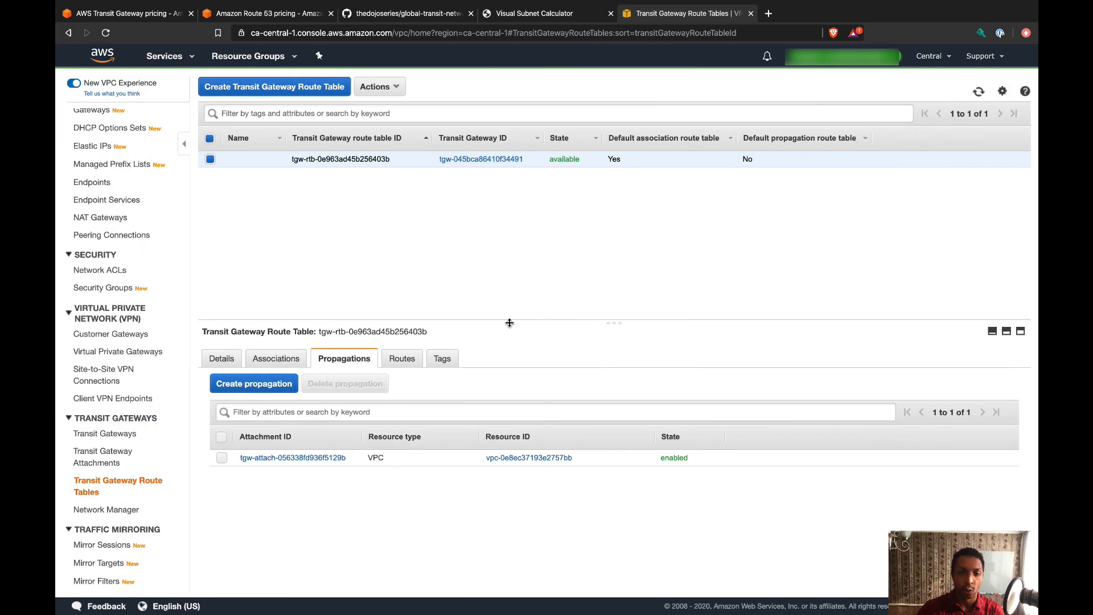
# - Start a static route in Canada's transit gateway route table with the UK Prod CIDR from the network diagram, 10.116.0.0/19
pyautogui.click(408, 360)
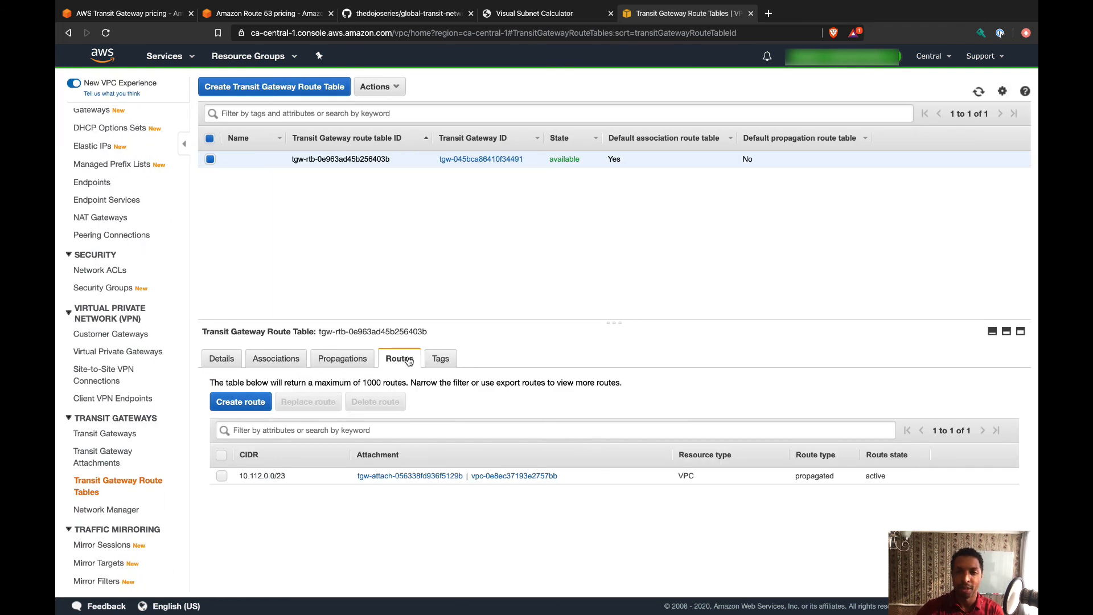
pyautogui.click(258, 403)
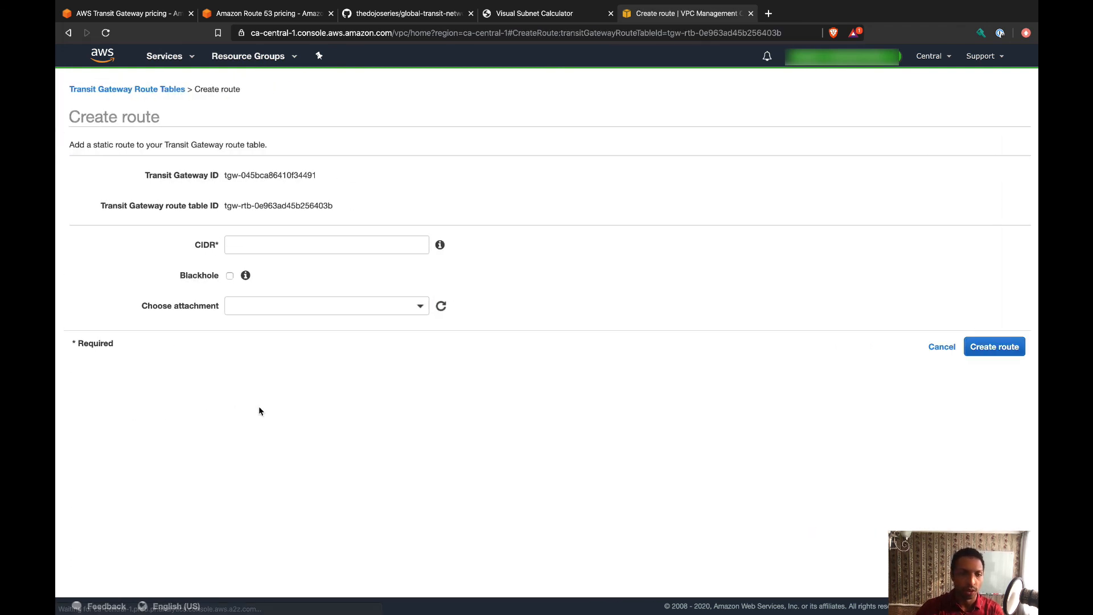
pyautogui.click(283, 246)
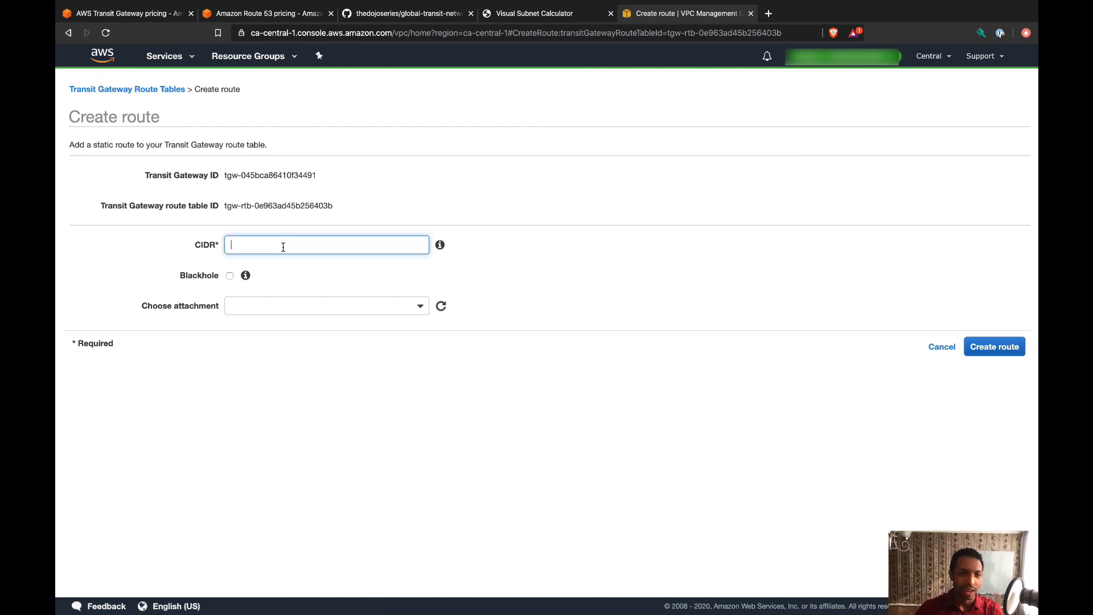
pyautogui.hotkey('ctrl', 'Left')
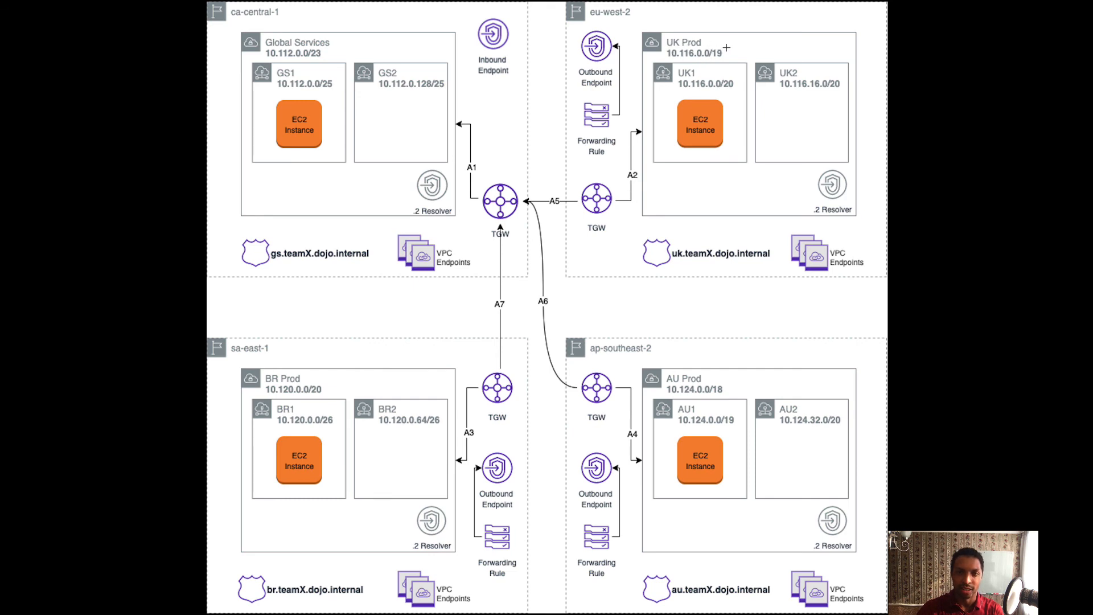
pyautogui.hotkey('ctrl', 'Right')
pyautogui.write('1')
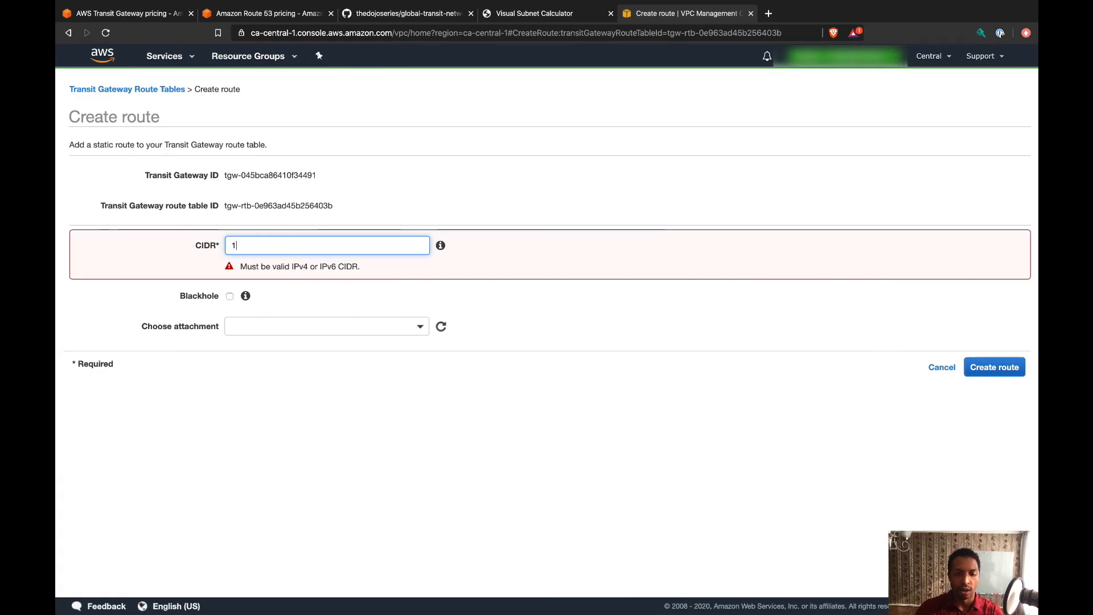
pyautogui.write('0.116.0.0/19')
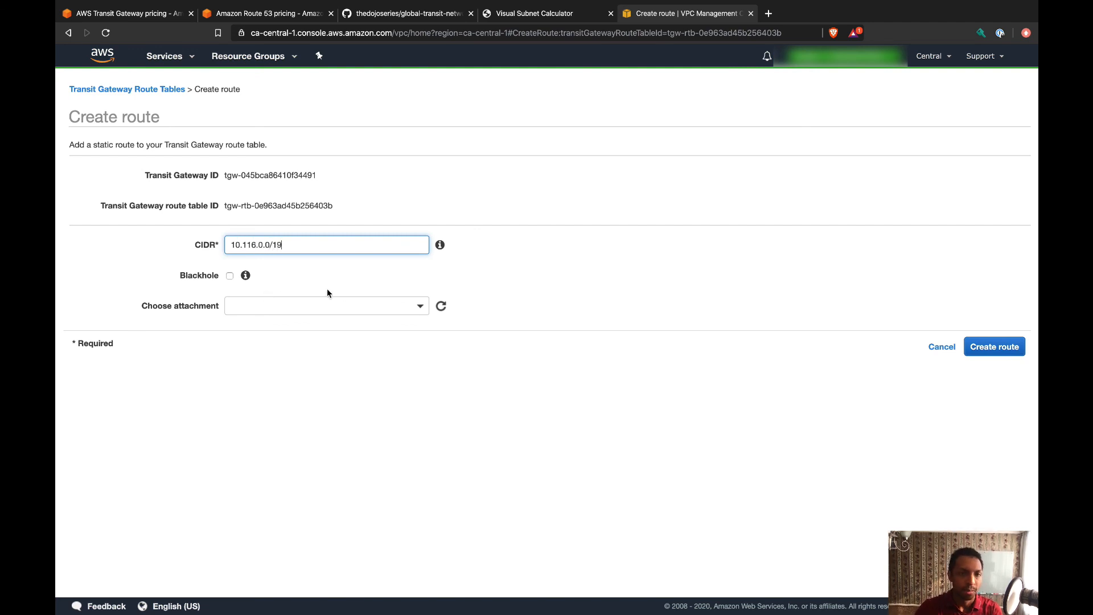
# - Identify the peering attachment requested from London (eu-west-2) and copy its attachment ID
pyautogui.click(418, 308)
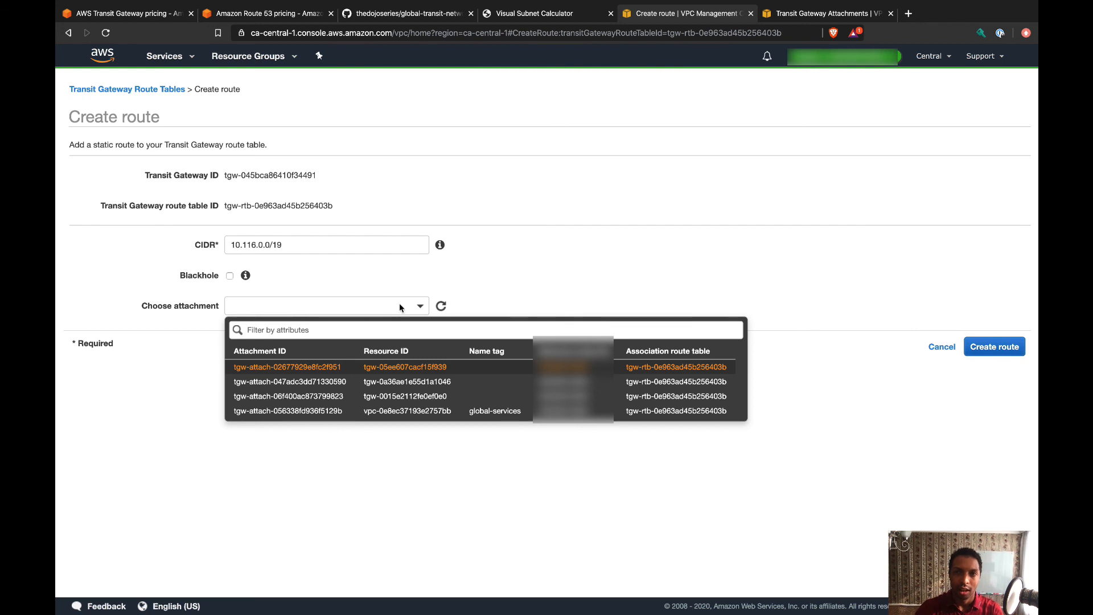
pyautogui.hotkey('ctrl', 'Tab')
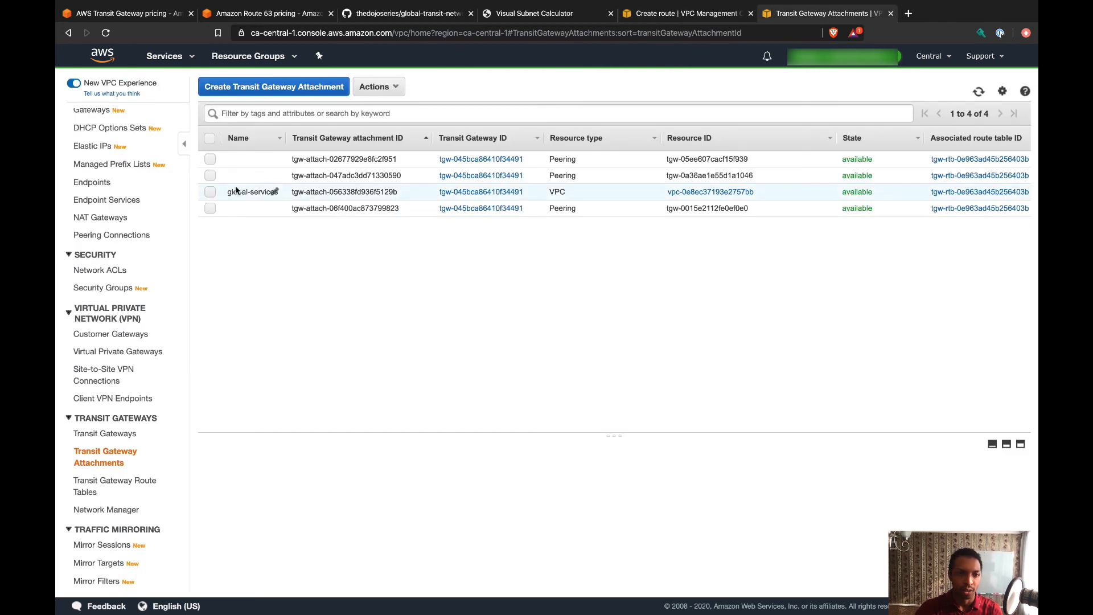
pyautogui.click(210, 160)
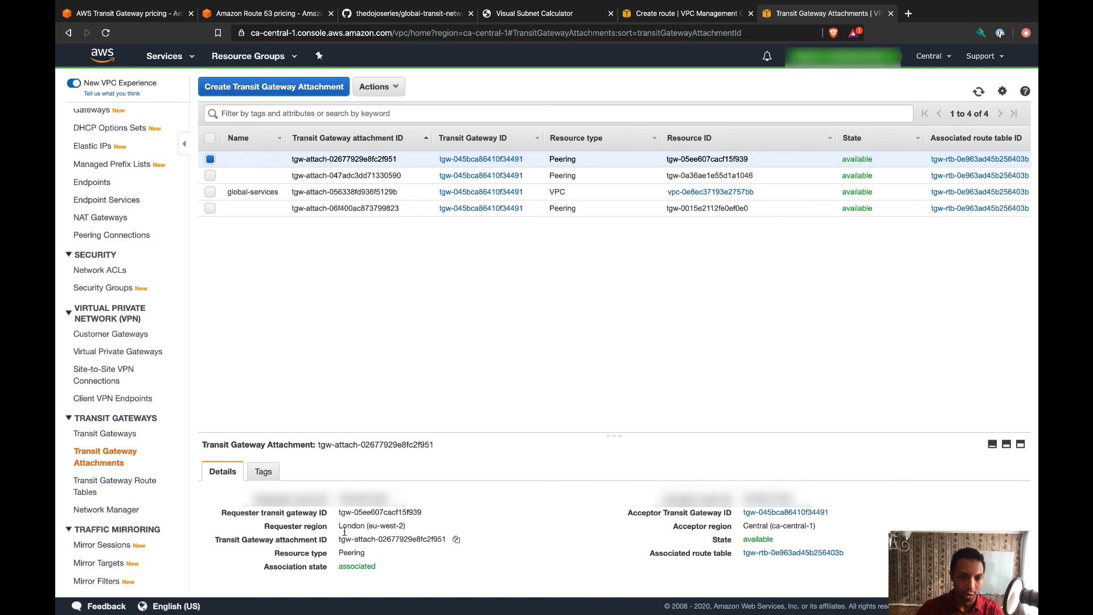
pyautogui.moveTo(340, 526); pyautogui.dragTo(406, 527)
pyautogui.click(408, 529)
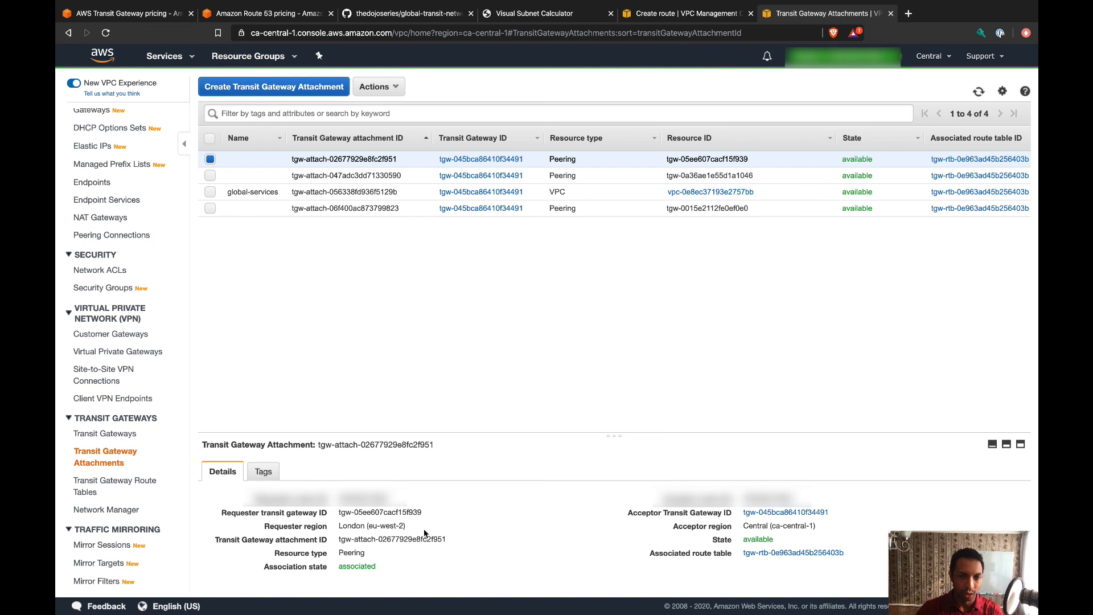
pyautogui.click(457, 542)
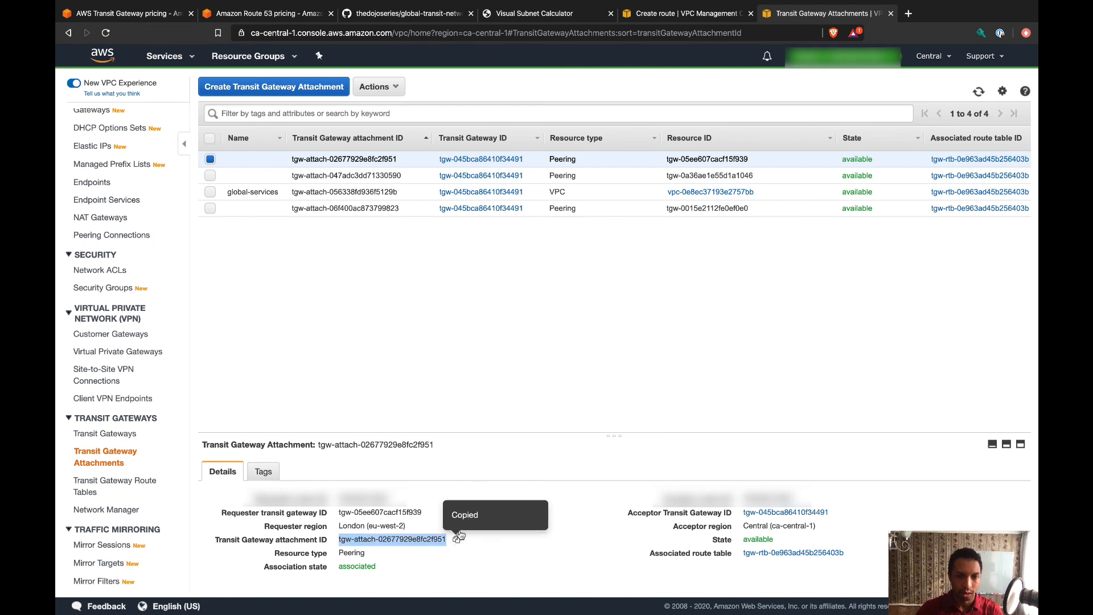
# - Choose London's peering attachment, tgw-attach-02677929e8fc2f951, for the 10.116.0.0/19 route and create the route
pyautogui.hotkey('ctrl', 'shift', 'Tab')
pyautogui.click(303, 302)
pyautogui.hotkey('ctrl', 'v')
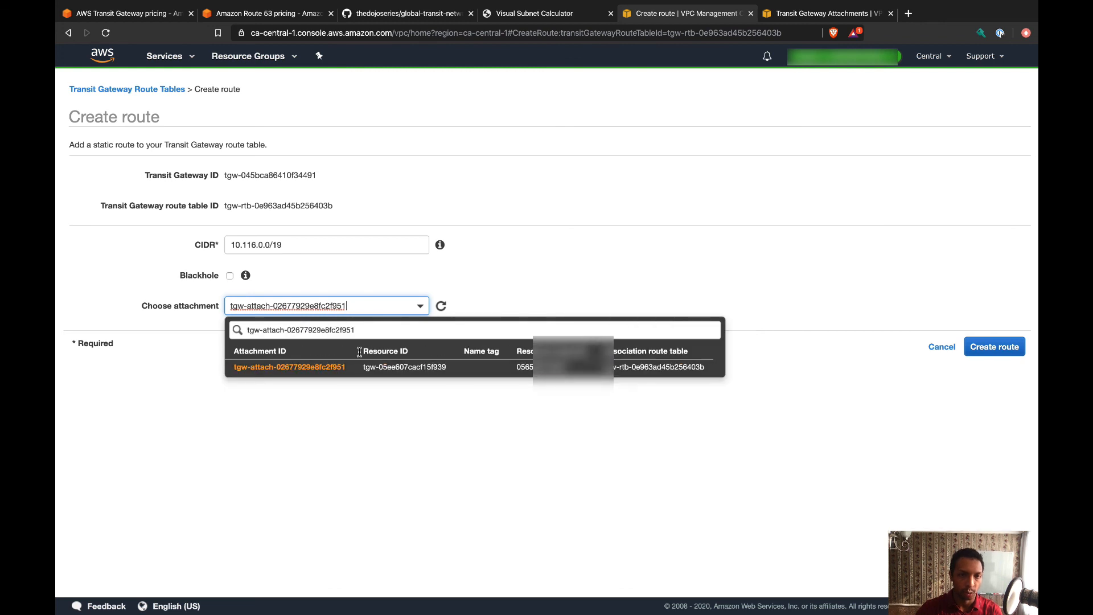
pyautogui.click(348, 368)
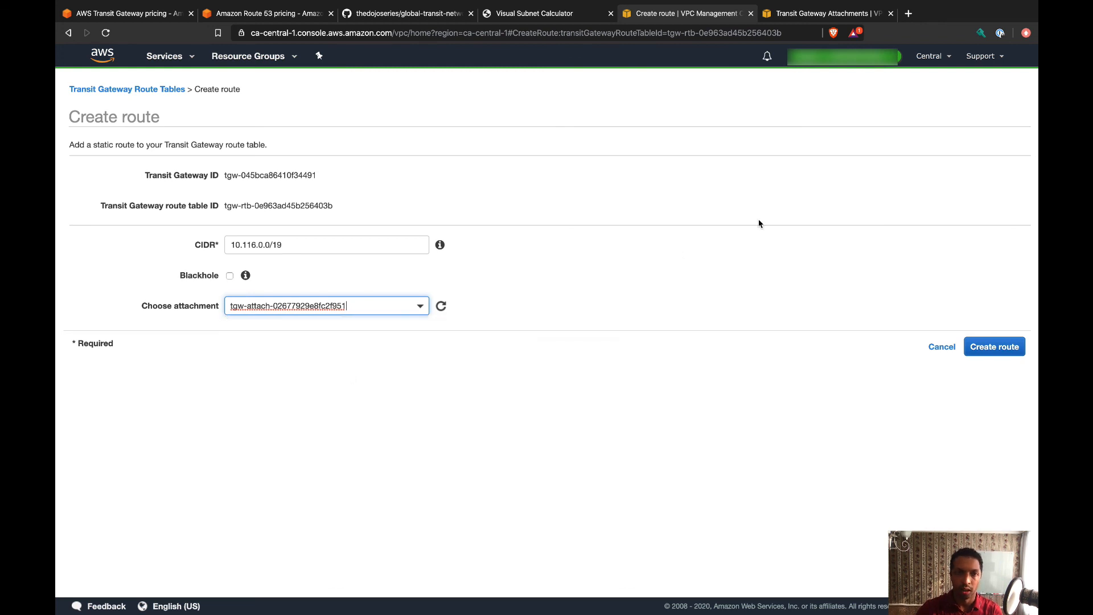
pyautogui.click(998, 349)
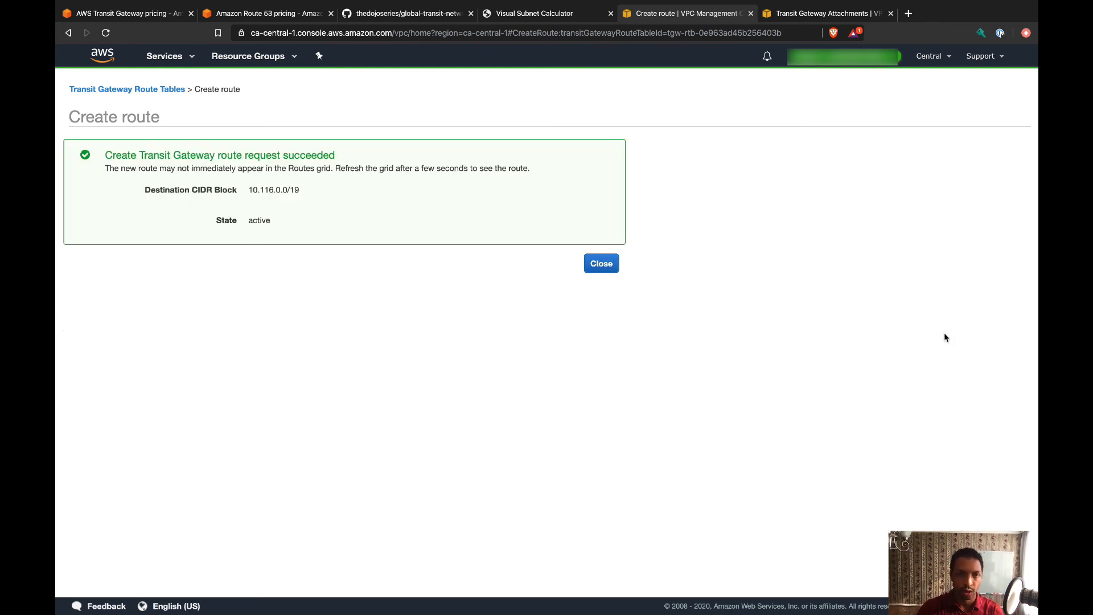
pyautogui.click(600, 261)
# - Start another static route in Canada's route table with the BR Prod CIDR from the network diagram, 10.120.0.0/20
pyautogui.click(240, 401)
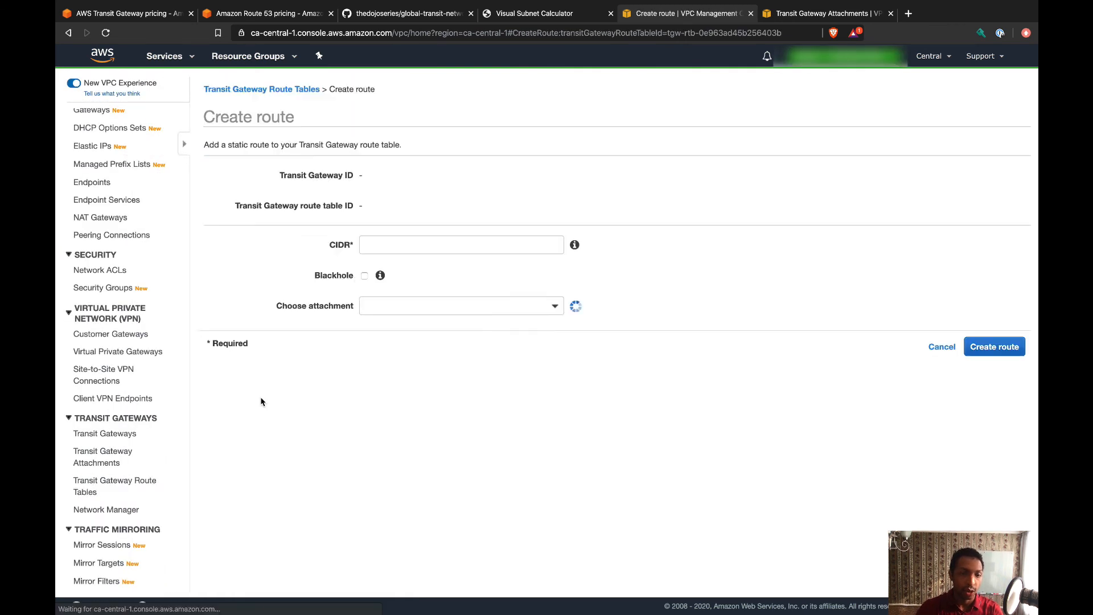
pyautogui.click(310, 246)
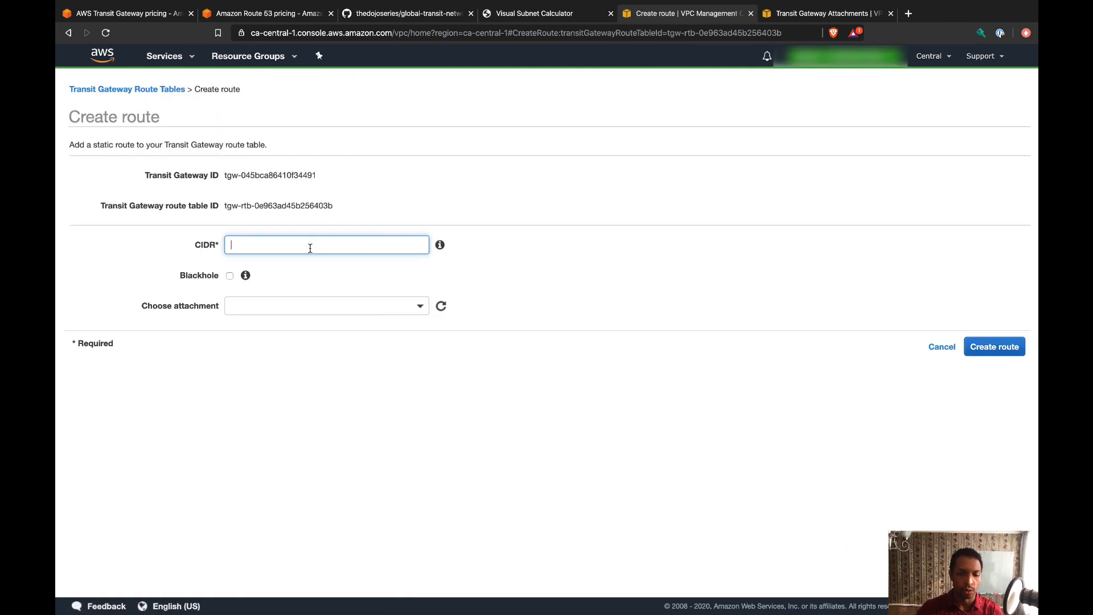
pyautogui.hotkey('ctrl', 'Left')
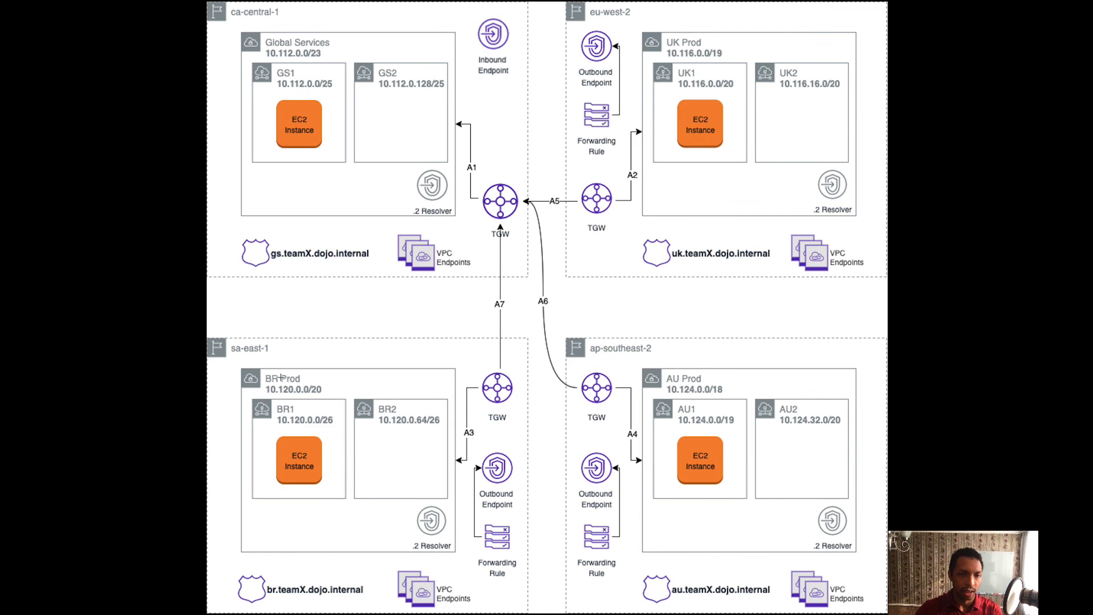
pyautogui.hotkey('ctrl', 'Right')
pyautogui.write('1')
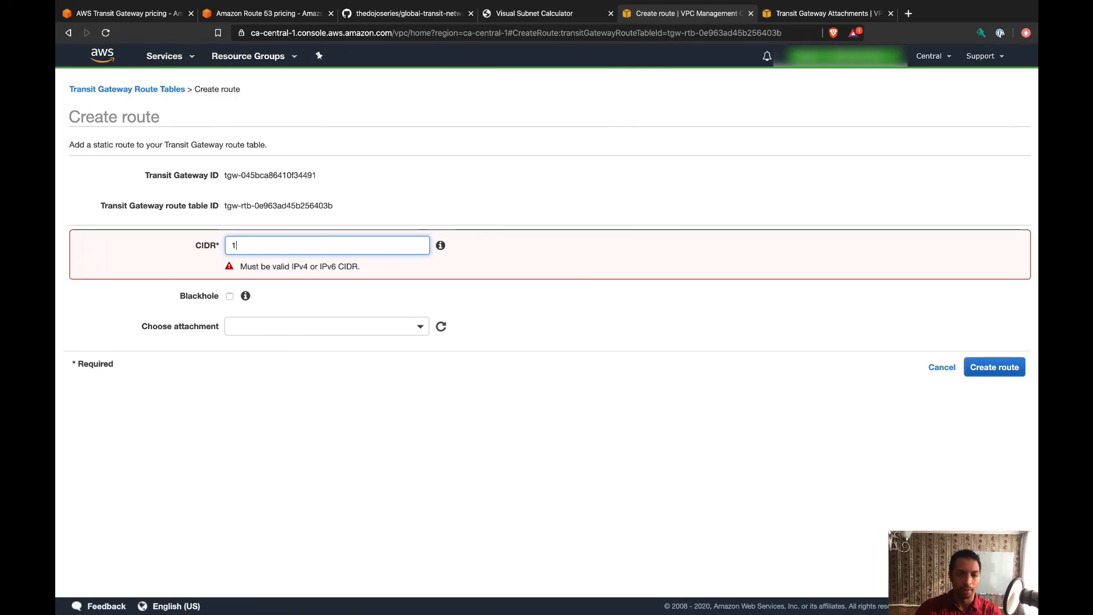
pyautogui.write('0.120.0.0/20')
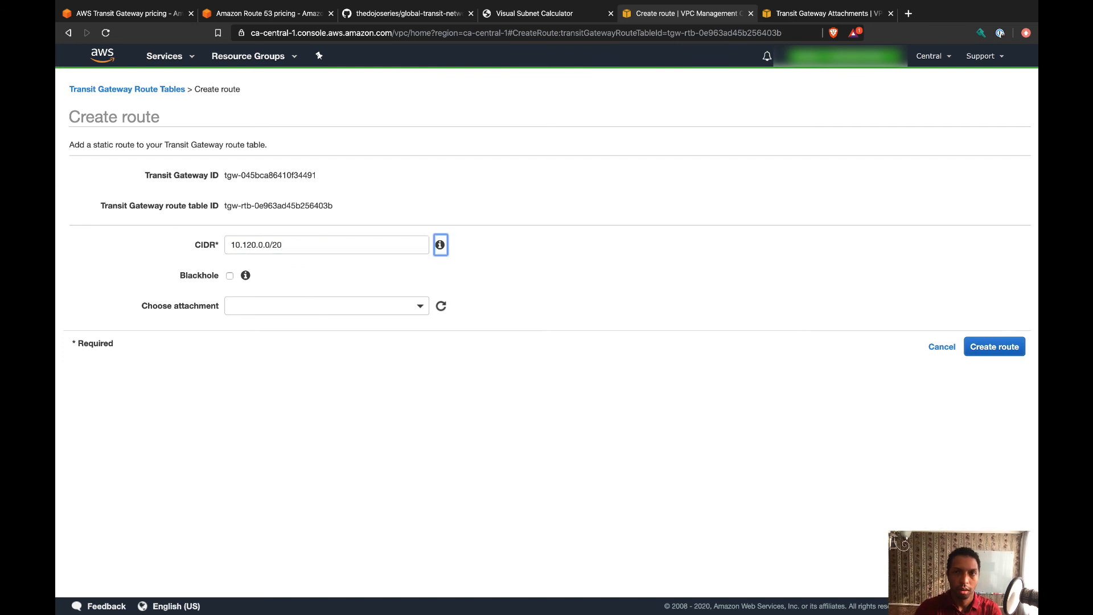
# - Copy São Paulo's peering attachment ID, tgw-attach-047adc3dd71330590, and create the 10.120.0.0/20 route with that attachment
pyautogui.hotkey('ctrl', 'Tab')
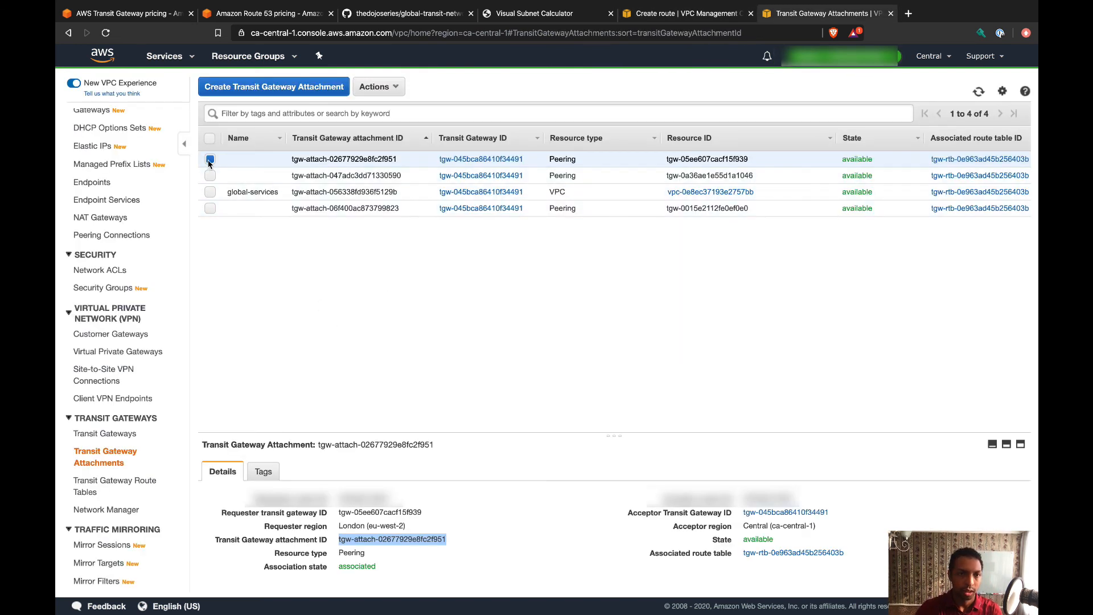
pyautogui.click(210, 176)
pyautogui.click(459, 539)
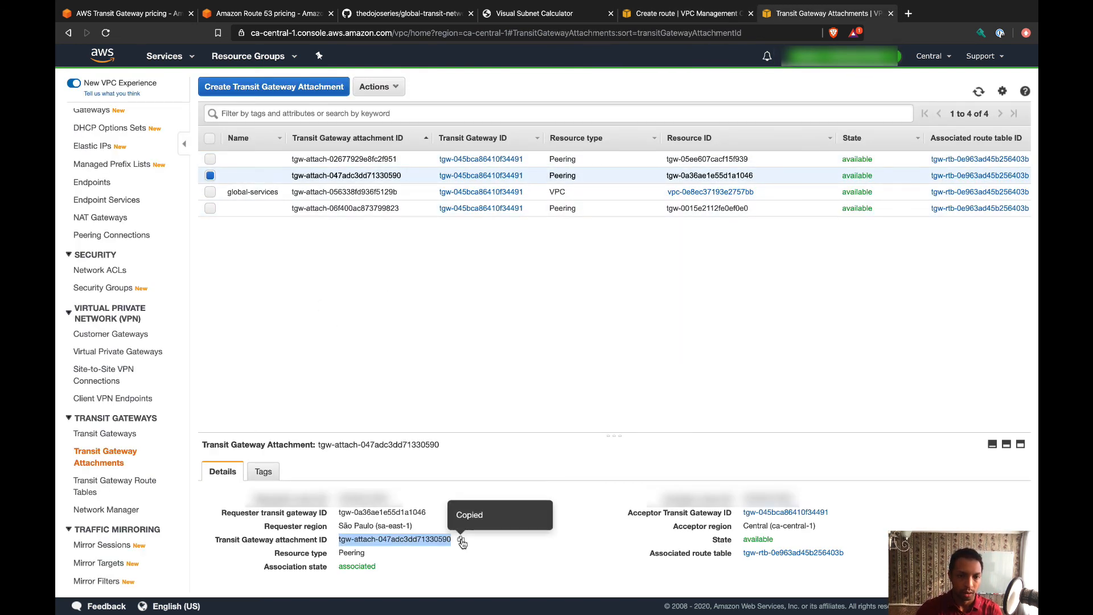
pyautogui.hotkey('ctrl', 'shift', 'Tab')
pyautogui.click(351, 300)
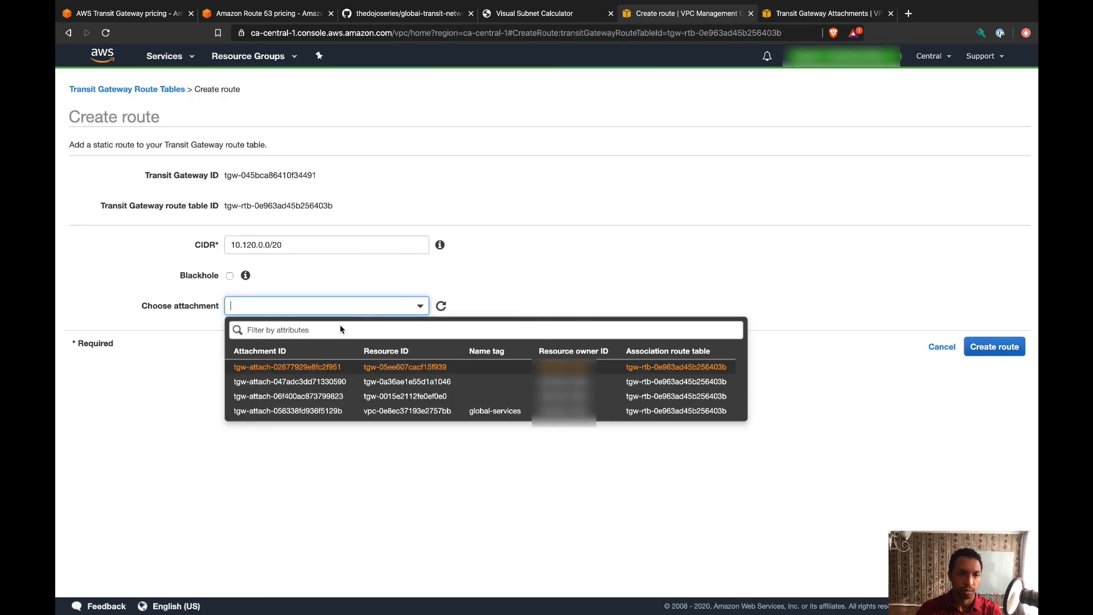
pyautogui.hotkey('ctrl', 'v')
pyautogui.click(318, 367)
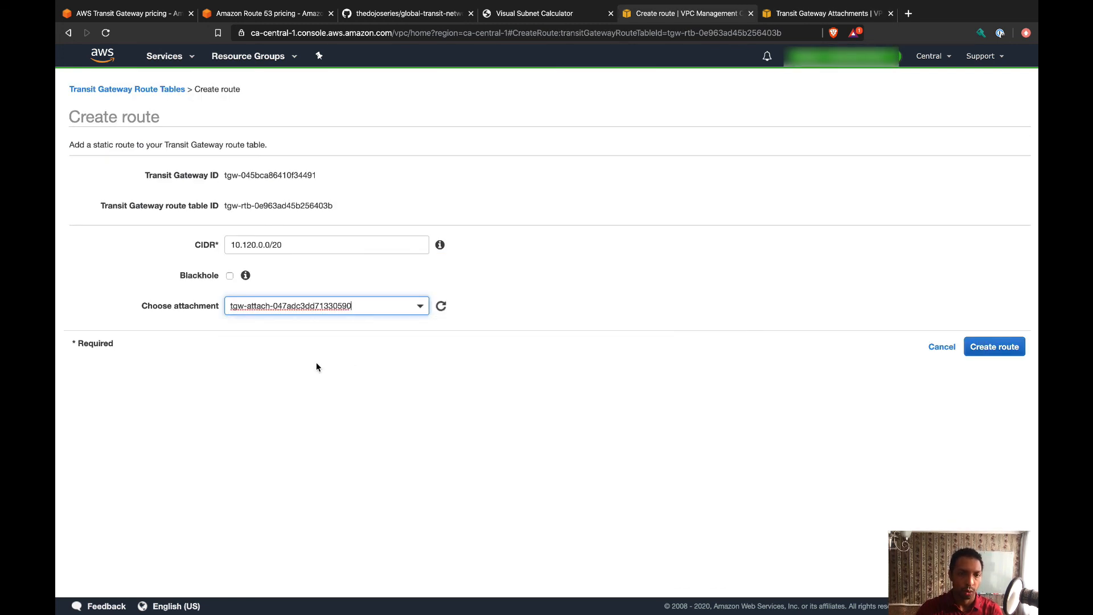
pyautogui.click(1018, 349)
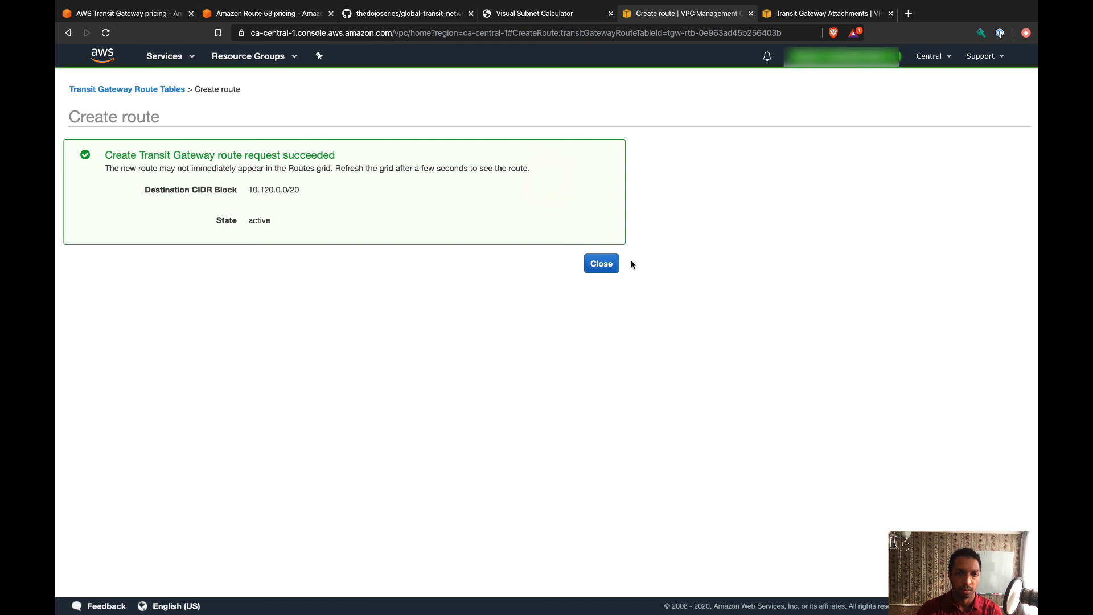
pyautogui.click(601, 263)
# - Start a third static route with CIDR 10.124.0.0/18 and check it against AU Prod in the network diagram
pyautogui.click(246, 402)
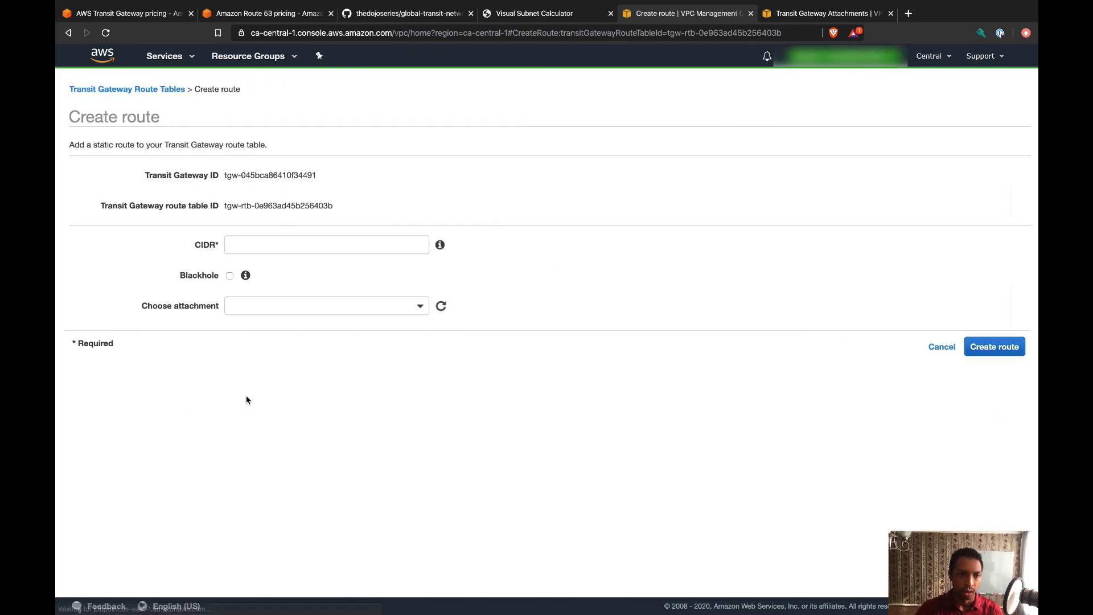
pyautogui.click(327, 246)
pyautogui.write('10.124')
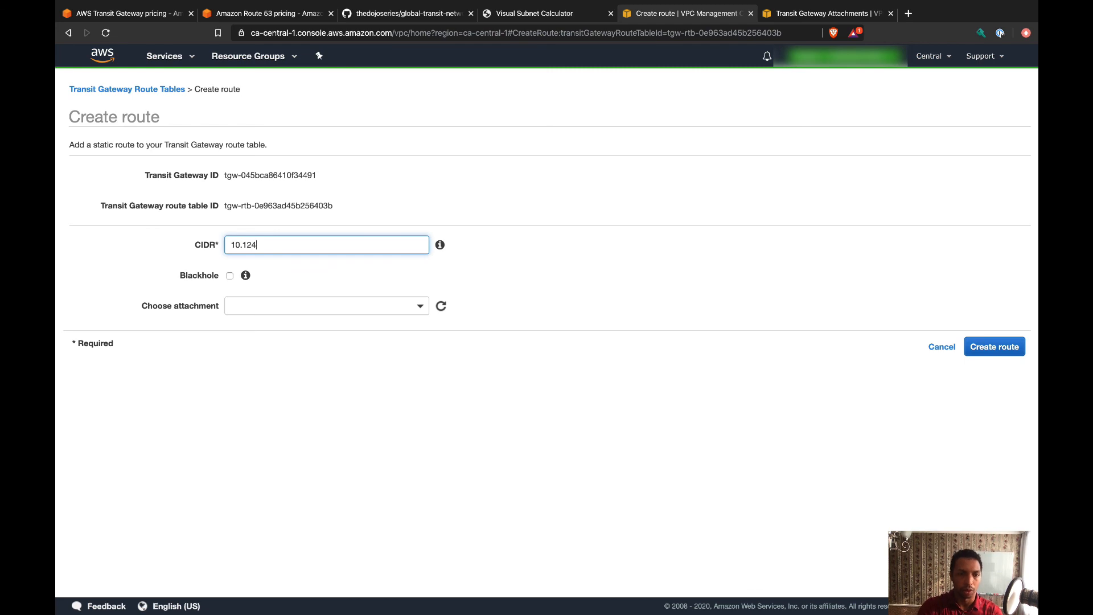
pyautogui.write('.0.0/18')
pyautogui.hotkey('ctrl', 'Left')
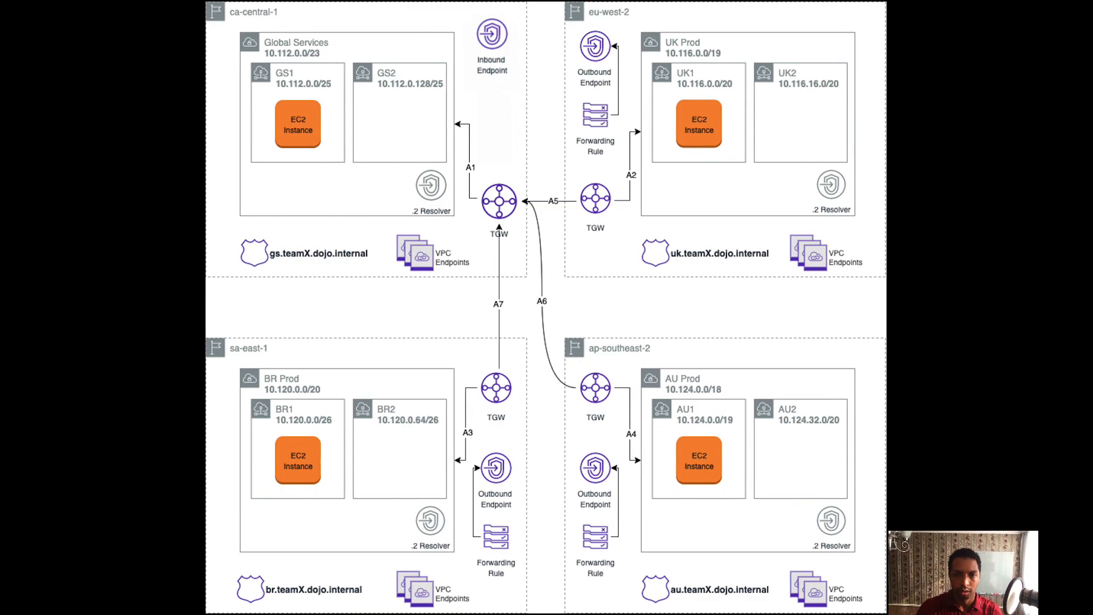
pyautogui.hotkey('ctrl', 'Right')
# - Choose Sydney's peering attachment, tgw-attach-06f400ac873799823, for the 10.124.0.0/18 route and create the route
pyautogui.click(317, 306)
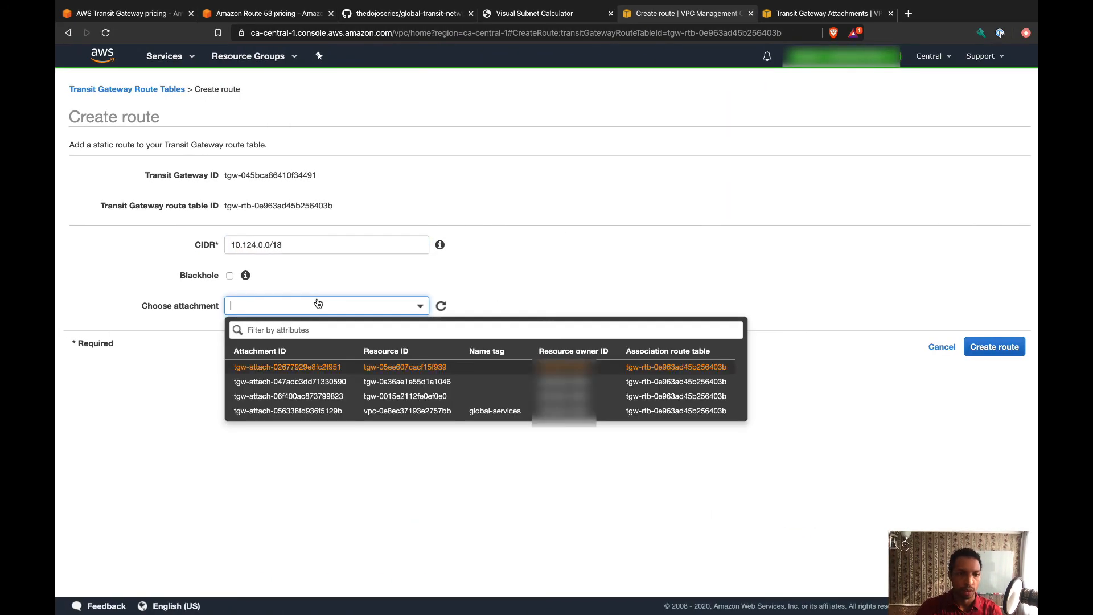
pyautogui.hotkey('ctrl', 'v')
pyautogui.click(307, 368)
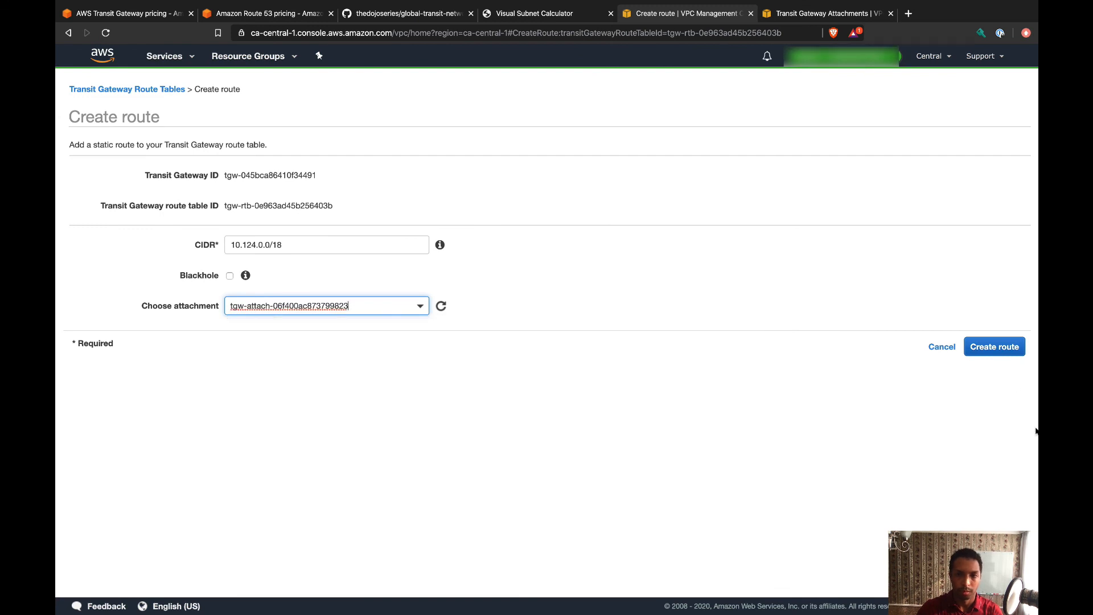
pyautogui.click(997, 347)
pyautogui.click(601, 263)
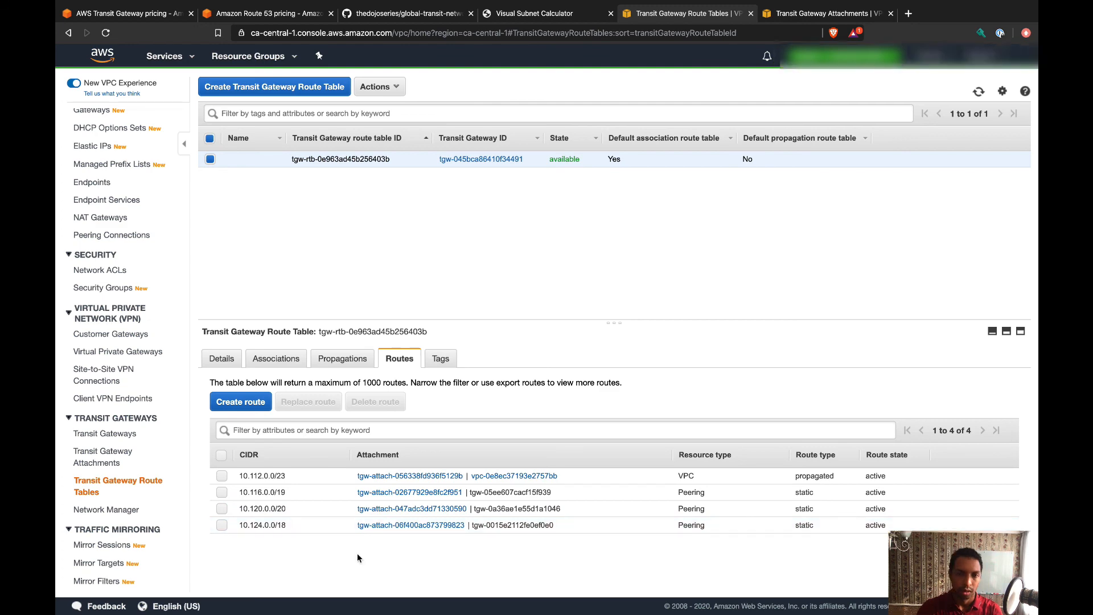
# - Compare the routes in Canada's transit gateway route table with the network diagram, selecting the 10.116.0.0/19 route
pyautogui.hotkey('ctrl', 'Left')
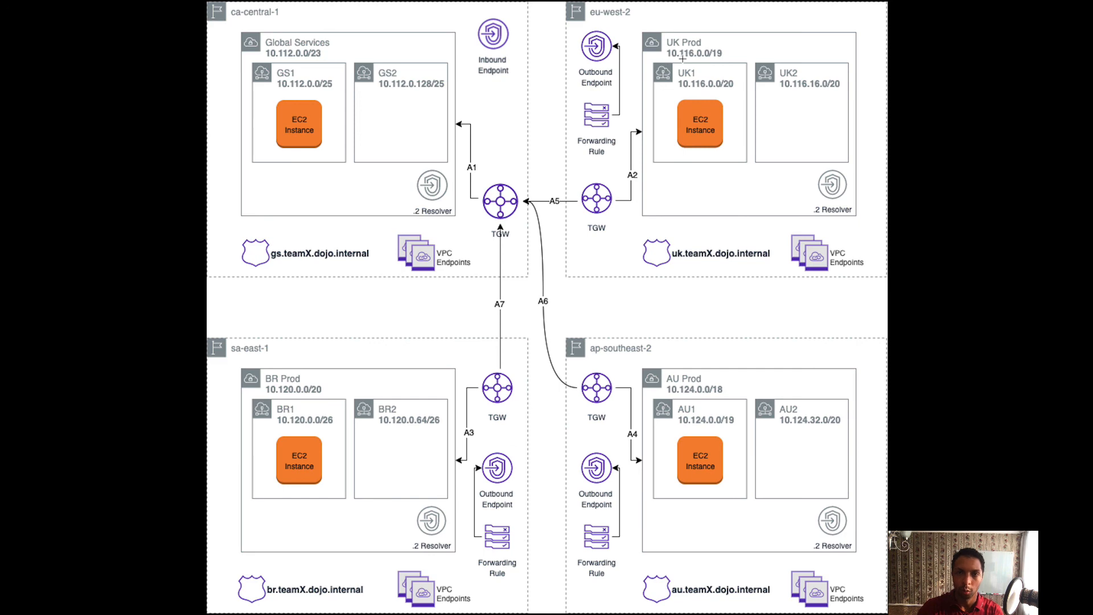
pyautogui.hotkey('ctrl', 'Right')
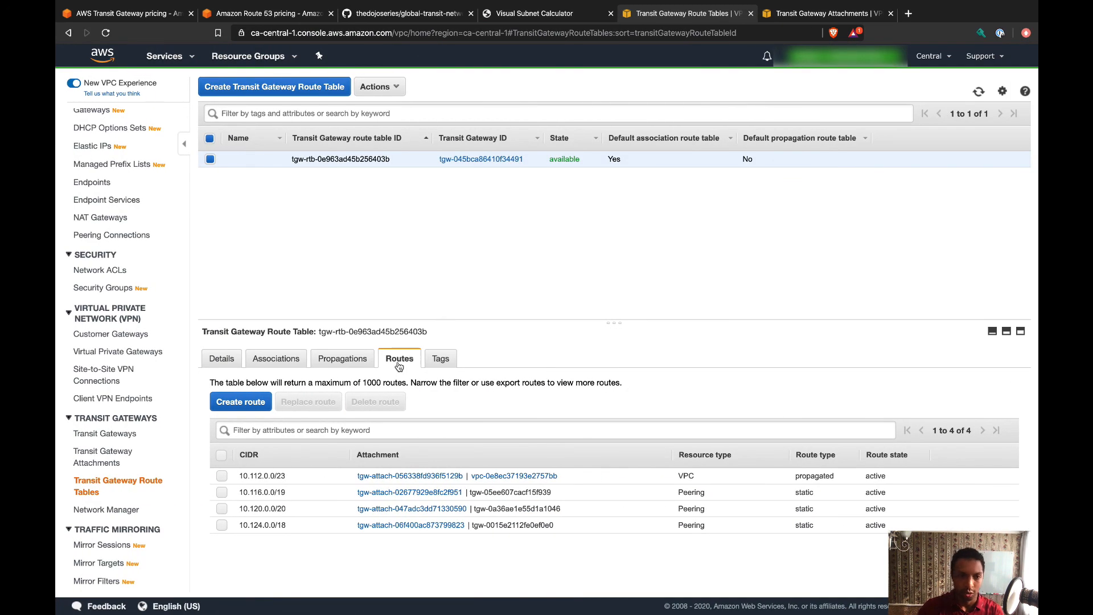
pyautogui.click(222, 492)
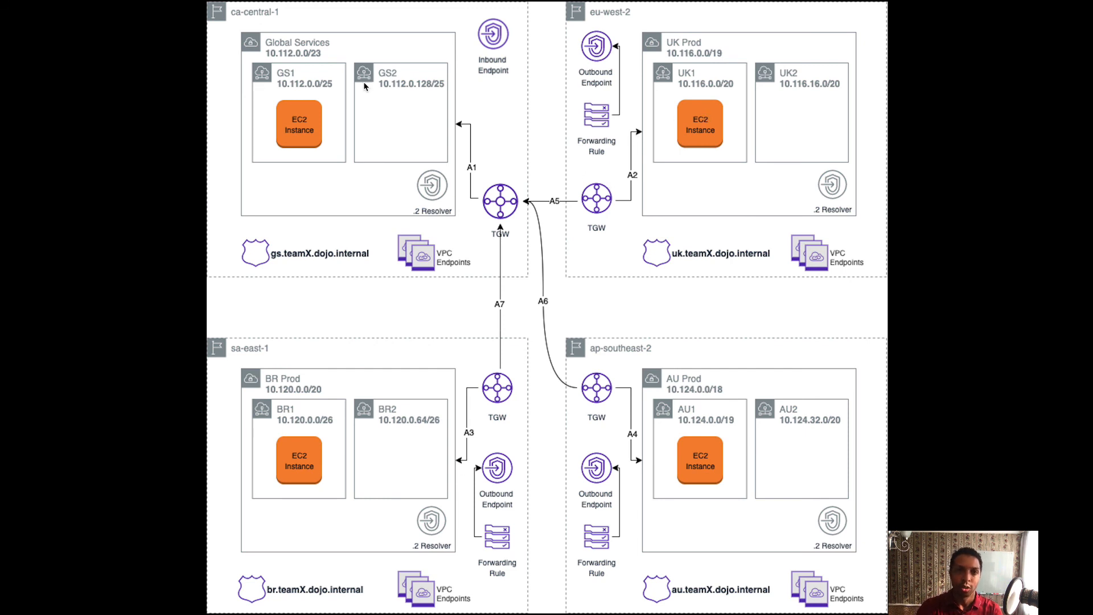
pyautogui.hotkey('ctrl', 'Right')
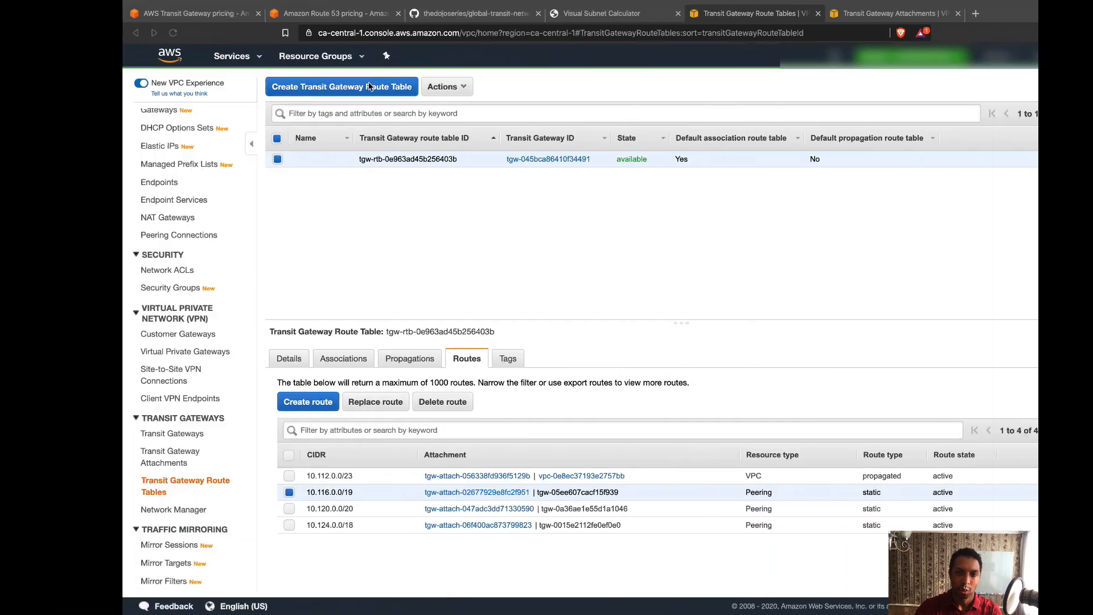
# - Switch to the Europe (London) region and inspect the associations and routes of its transit gateway route table
pyautogui.click(933, 56)
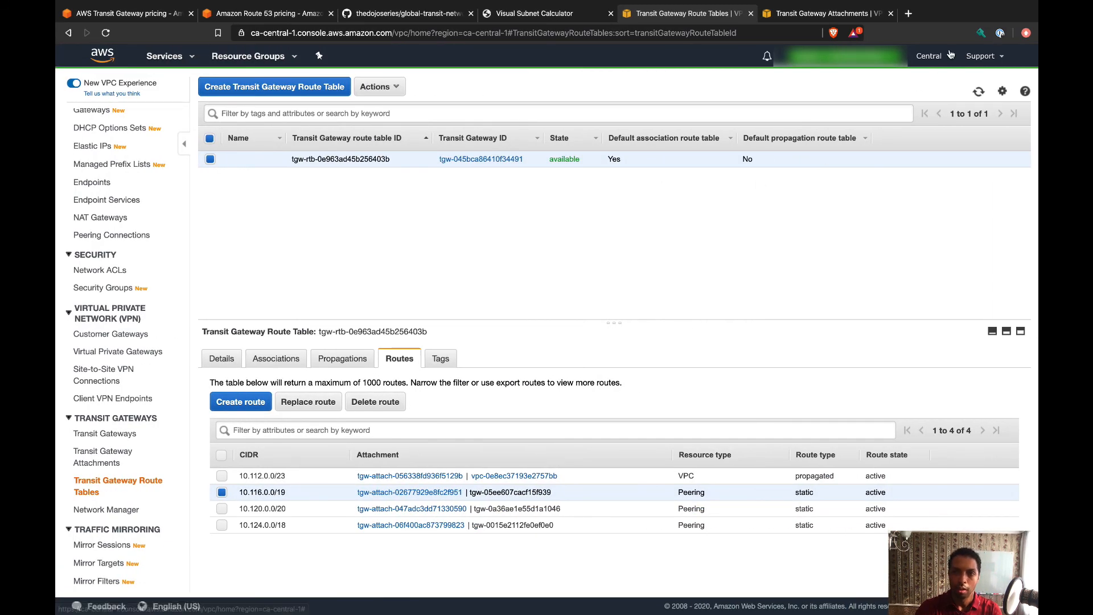
pyautogui.click(825, 369)
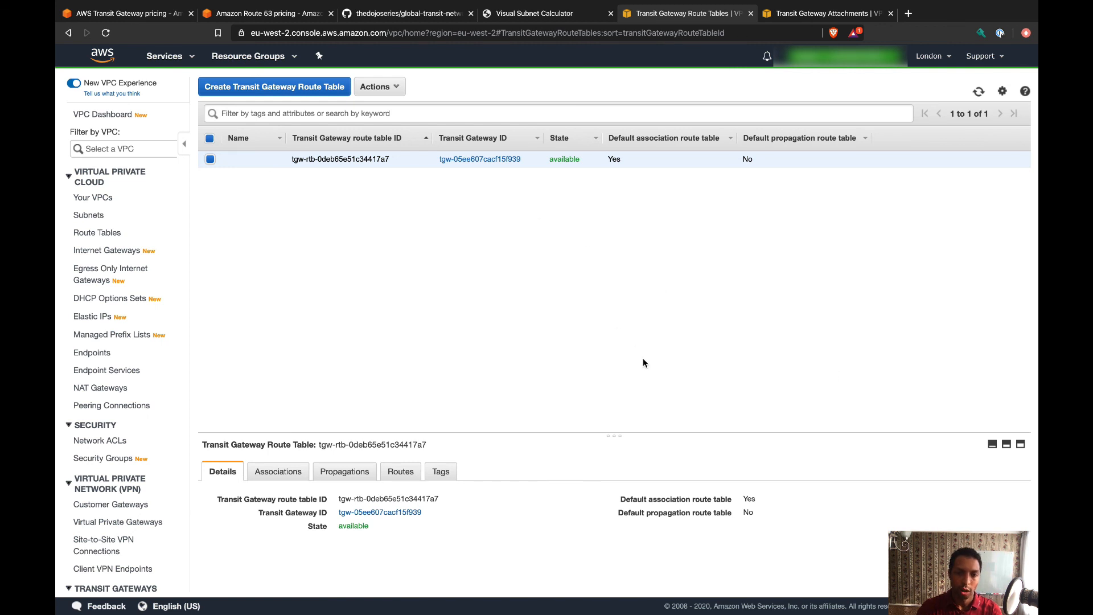
pyautogui.moveTo(613, 435); pyautogui.dragTo(535, 306)
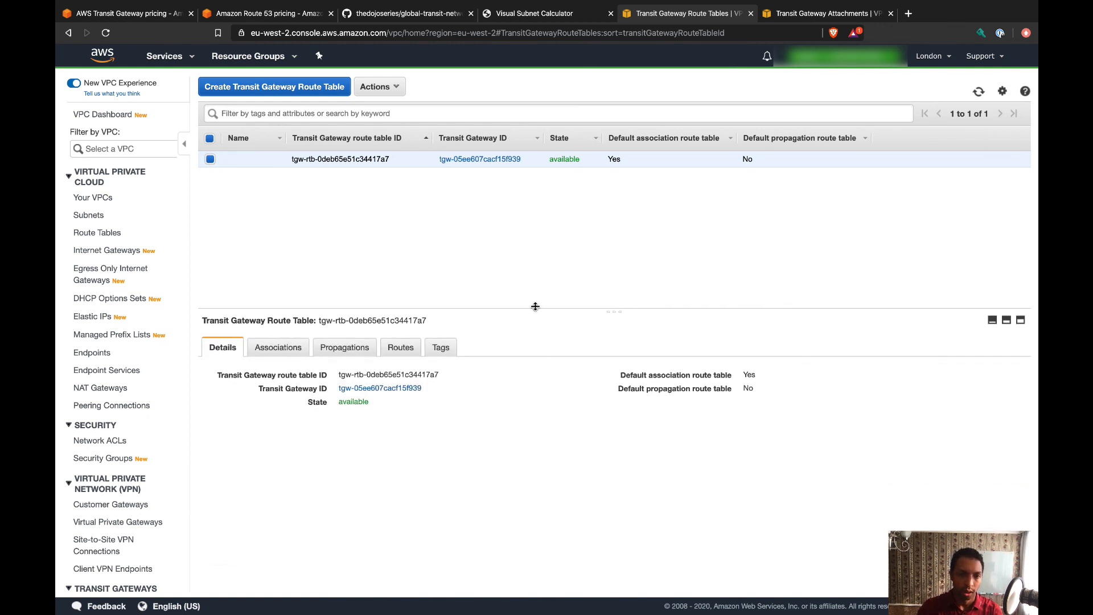
pyautogui.click(275, 348)
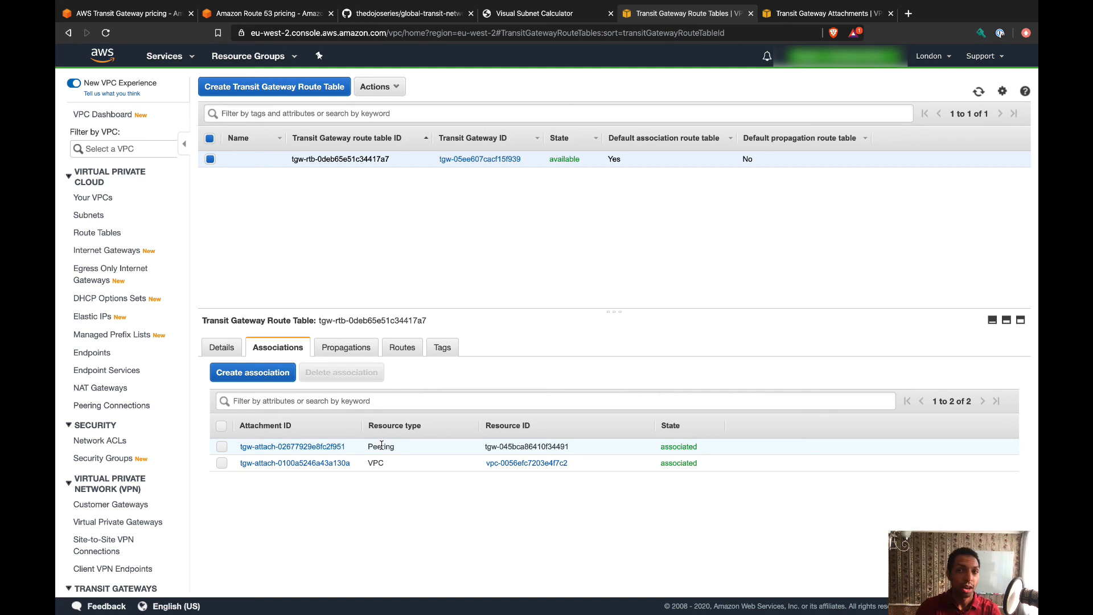
pyautogui.click(409, 348)
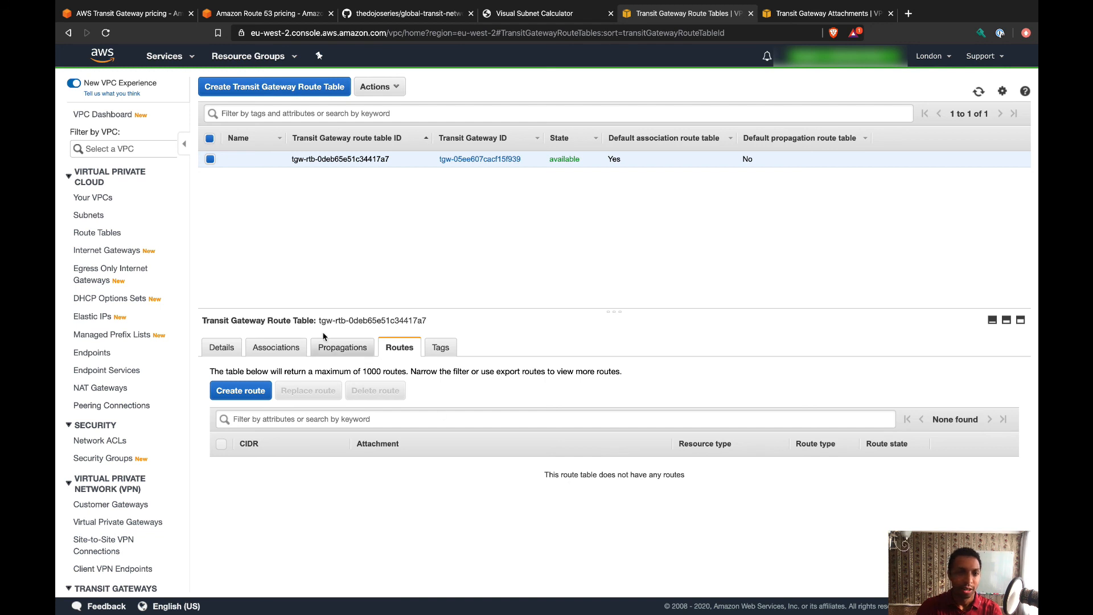
# - Create a propagation in London's transit gateway route table for the UK Prod VPC attachment, tgw-attach-0100a5246a43a130a
pyautogui.click(342, 347)
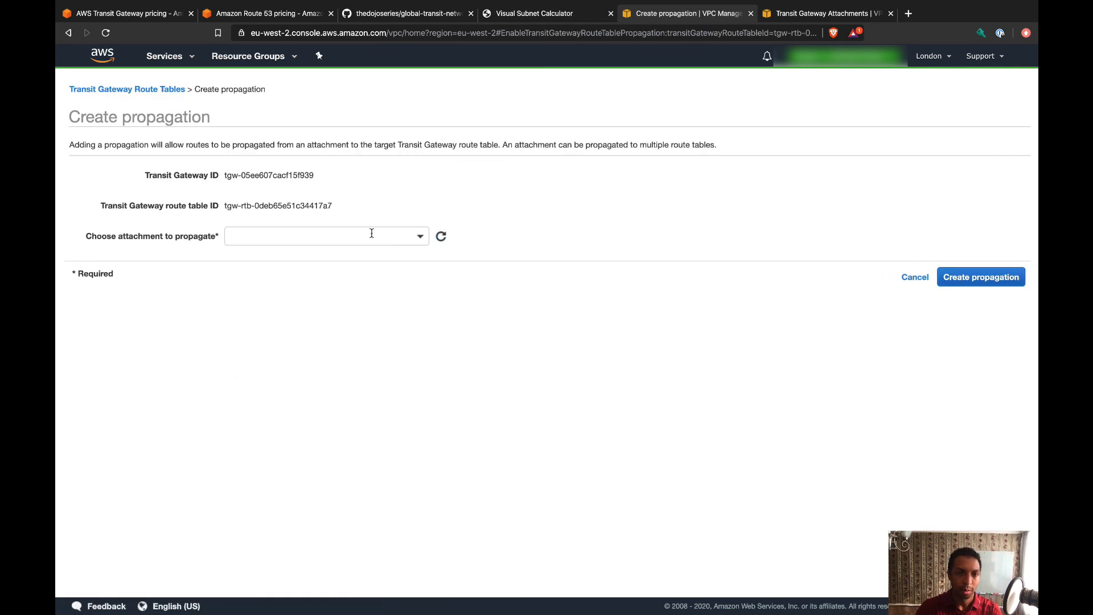
pyautogui.click(413, 238)
pyautogui.click(434, 296)
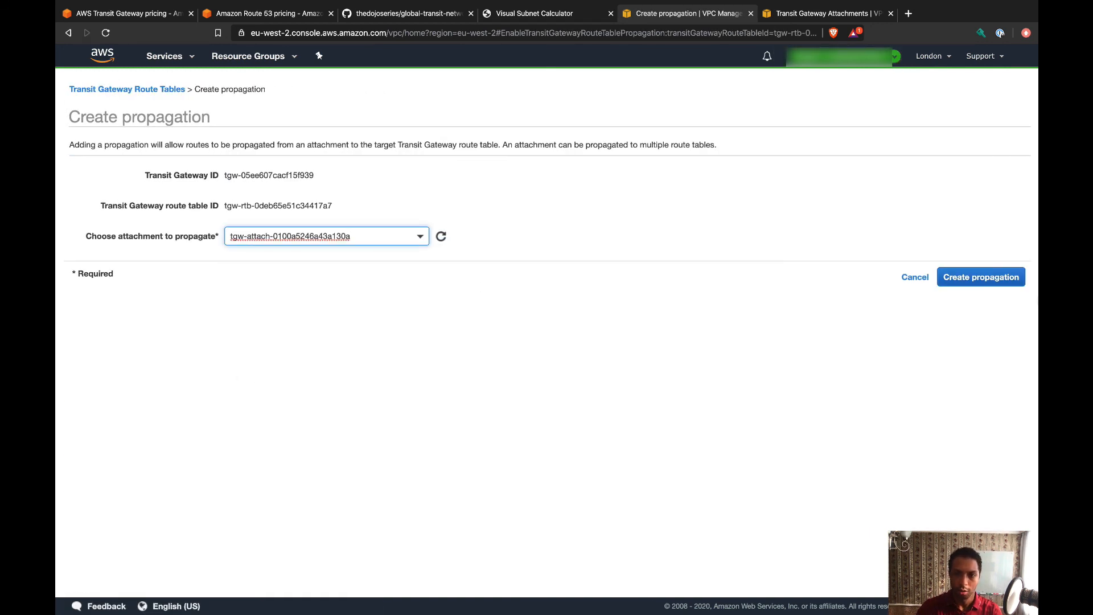
pyautogui.click(999, 275)
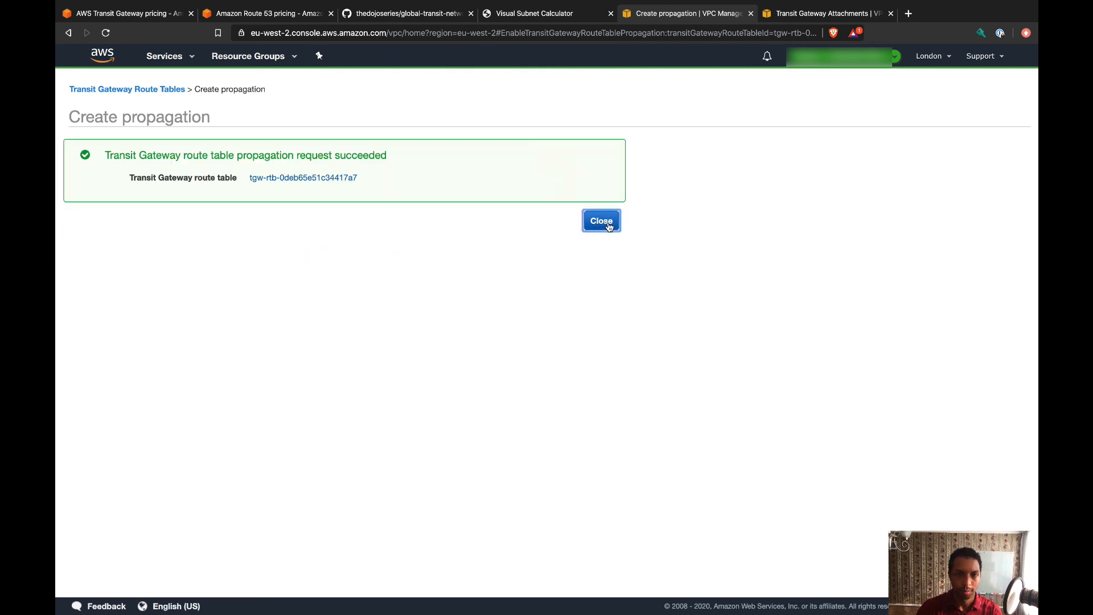
pyautogui.click(608, 223)
# - Create a static route for 10.112.0.0/23 in London's route table using the uk-ca peering attachment, tgw-attach-02677929e8fc2f951, and refresh the list
pyautogui.click(387, 351)
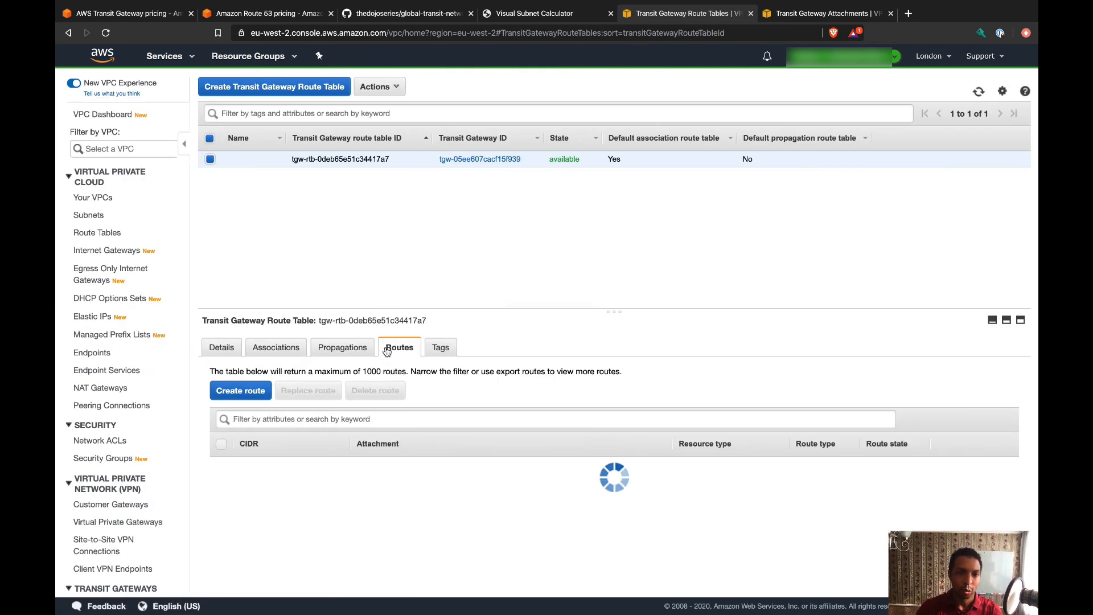
pyautogui.click(264, 391)
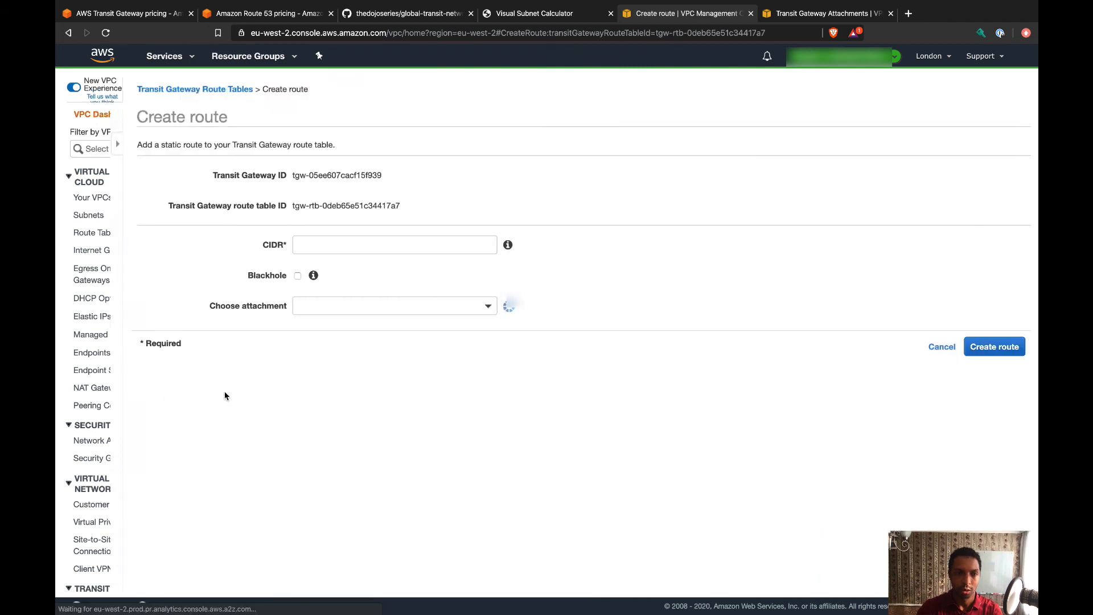
pyautogui.click(320, 247)
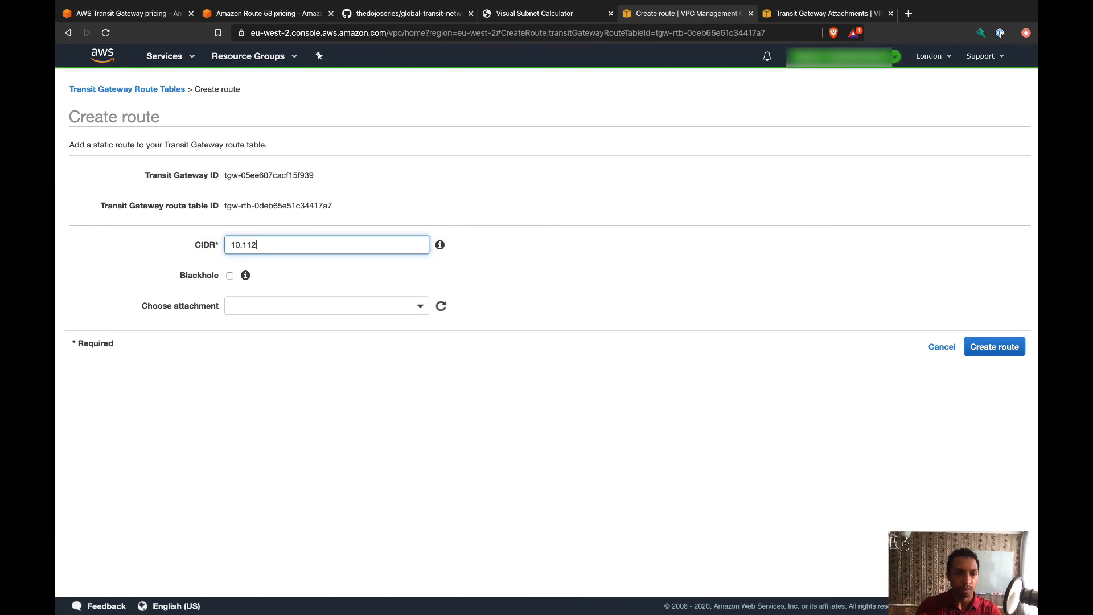
pyautogui.click(265, 305)
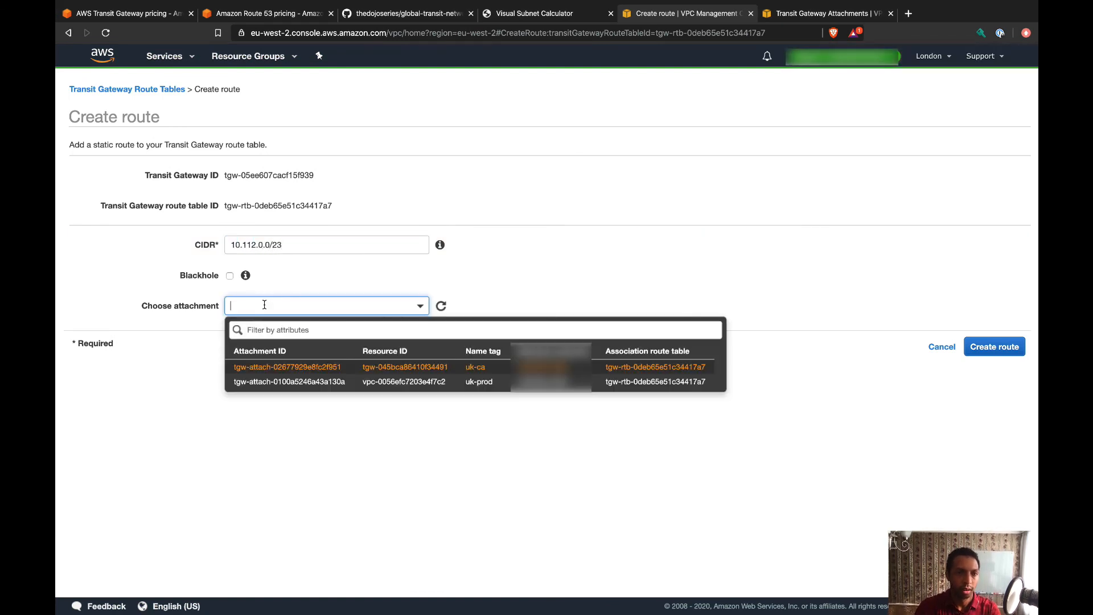
pyautogui.click(492, 372)
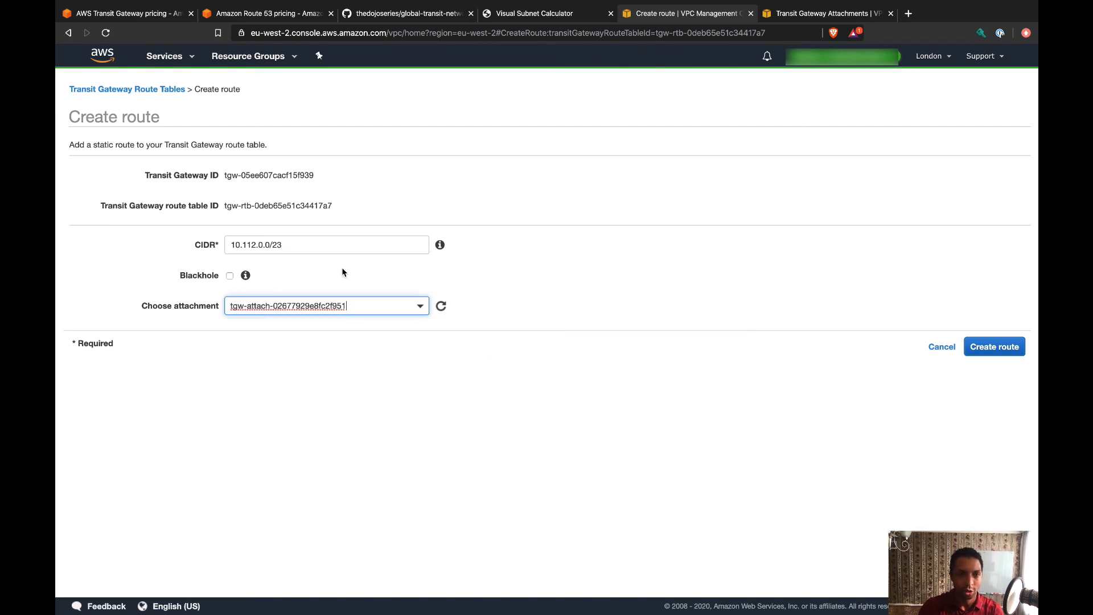
pyautogui.click(250, 244)
pyautogui.tripleClick(250, 245)
pyautogui.click(1017, 348)
pyautogui.click(615, 268)
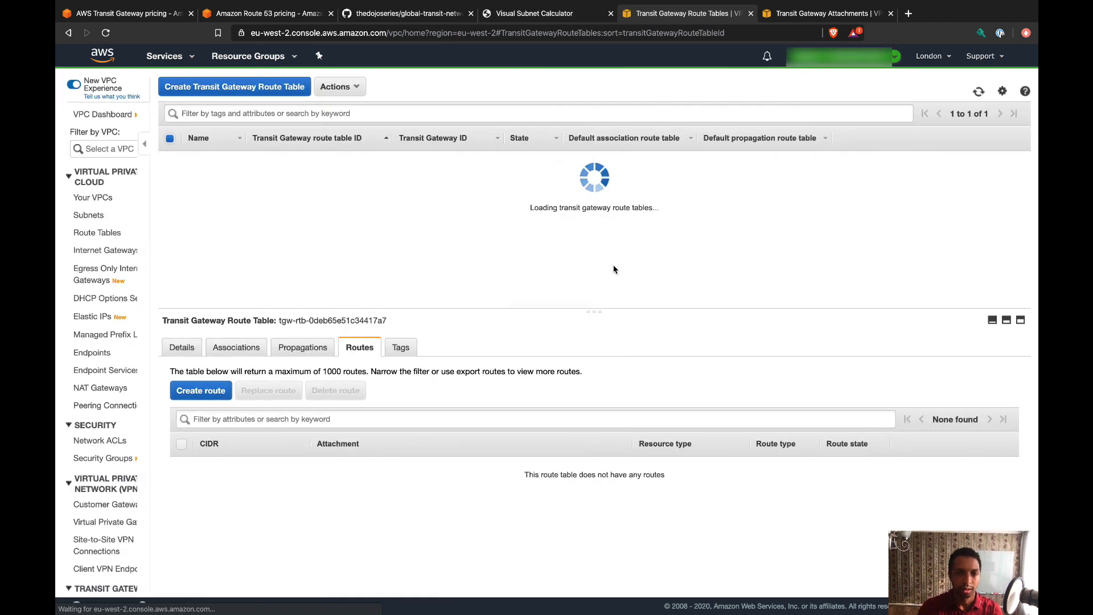
pyautogui.click(979, 92)
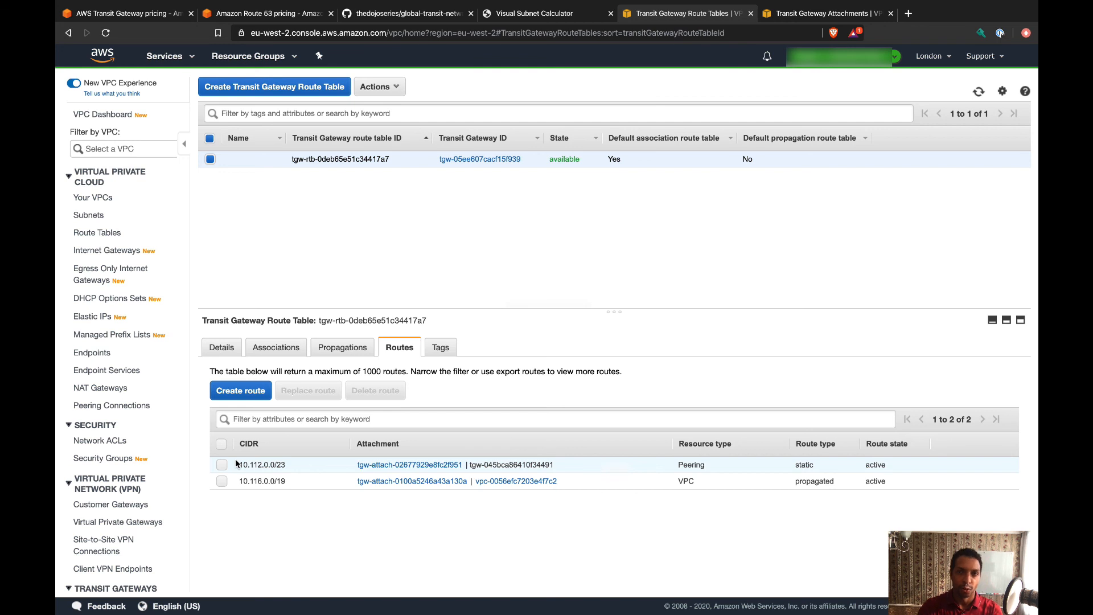
# - Switch to South America (São Paulo) and create a 10.112.0.0/23 static route through peering attachment tgw-attach-047adc3dd71330590, refreshing the list
pyautogui.click(930, 56)
pyautogui.click(840, 475)
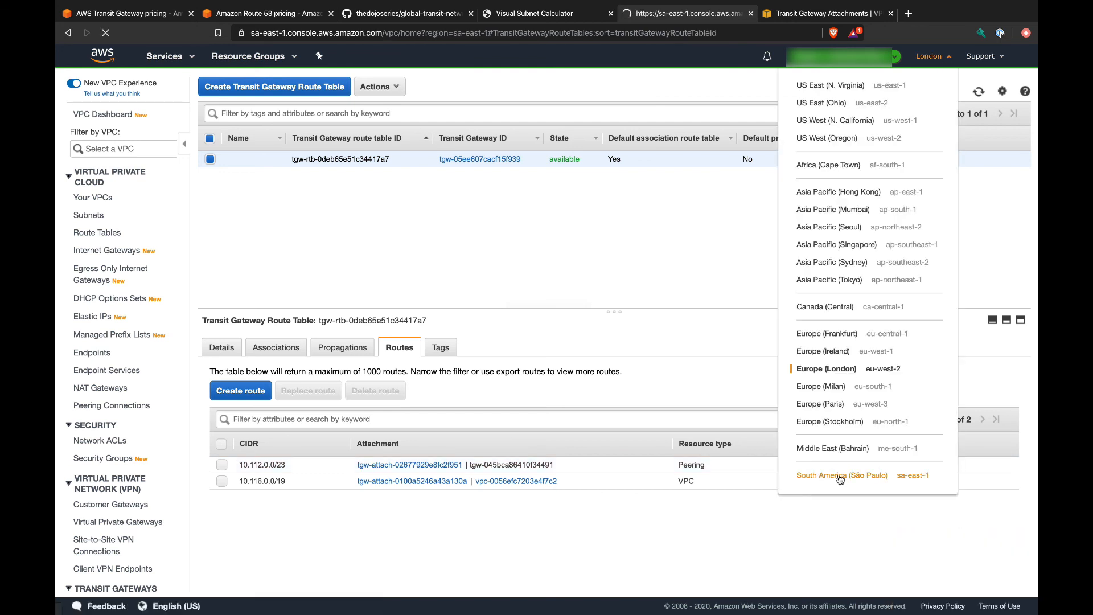
pyautogui.click(280, 473)
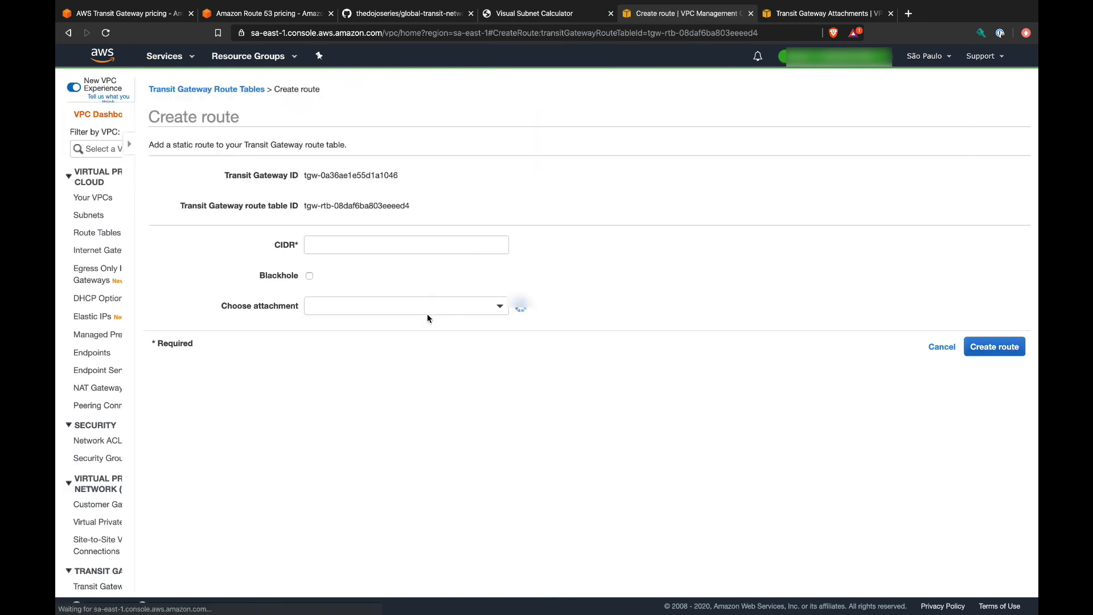
pyautogui.write('10.112.0.0/23')
pyautogui.click(393, 306)
pyautogui.click(515, 369)
pyautogui.click(994, 346)
pyautogui.click(608, 263)
pyautogui.click(978, 91)
# - Switch to Asia Pacific (Sydney) and create a propagation for its VPC attachment, tgw-attach-0dcd46c4a0313c415, in the transit gateway route table
pyautogui.click(929, 55)
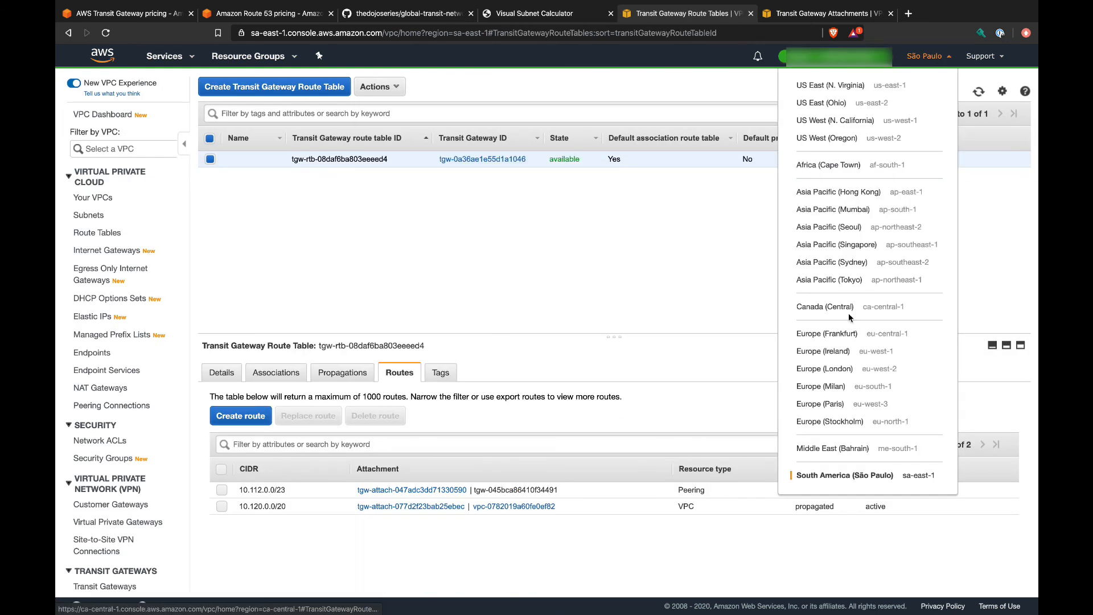
pyautogui.click(854, 262)
pyautogui.click(344, 471)
pyautogui.click(393, 237)
pyautogui.click(392, 298)
pyautogui.click(965, 276)
pyautogui.click(1010, 199)
# - Create a static route for 10.112.0.0/23 in Sydney's transit gateway route table through the peering attachment to Canada and refresh the list
pyautogui.click(402, 472)
pyautogui.moveTo(618, 436); pyautogui.dragTo(618, 314)
pyautogui.click(241, 393)
pyautogui.click(336, 243)
pyautogui.write('10.112.0.0/23')
pyautogui.click(364, 305)
pyautogui.click(458, 368)
pyautogui.click(994, 346)
pyautogui.click(601, 263)
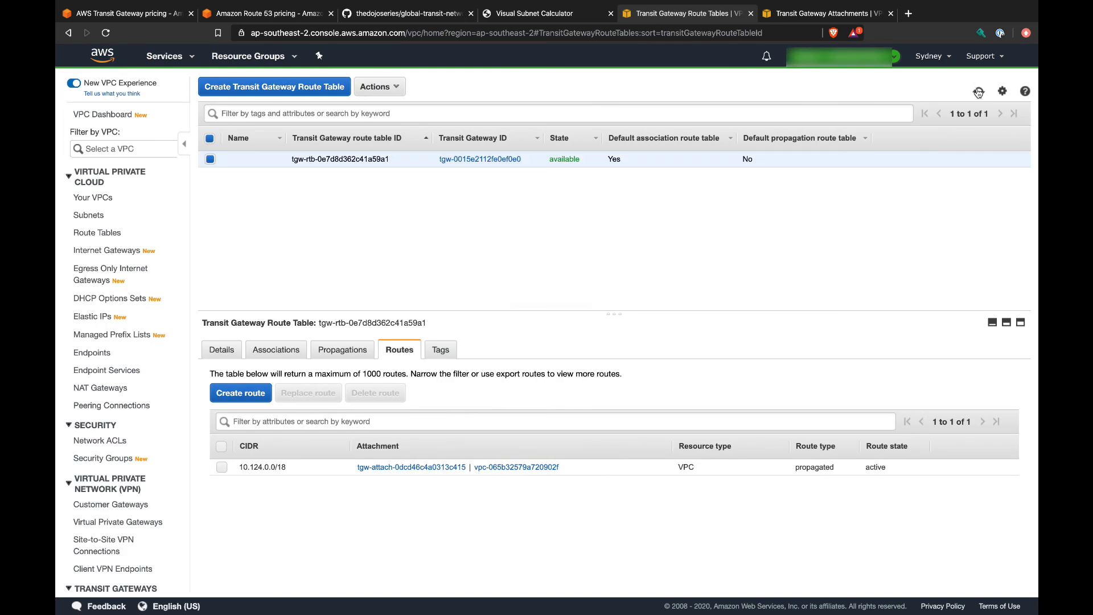
pyautogui.click(978, 91)
# - Return to the Canada (Central) region and review the VPCs and transit gateways in the network diagram
pyautogui.click(949, 58)
pyautogui.click(843, 305)
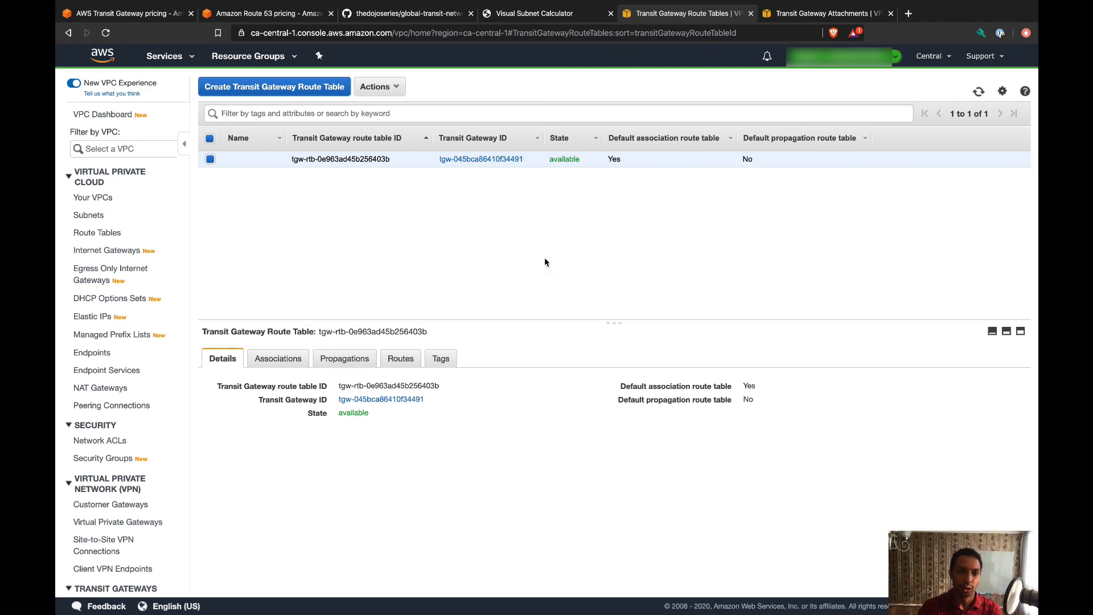
pyautogui.hotkey('ctrl', 'Left')
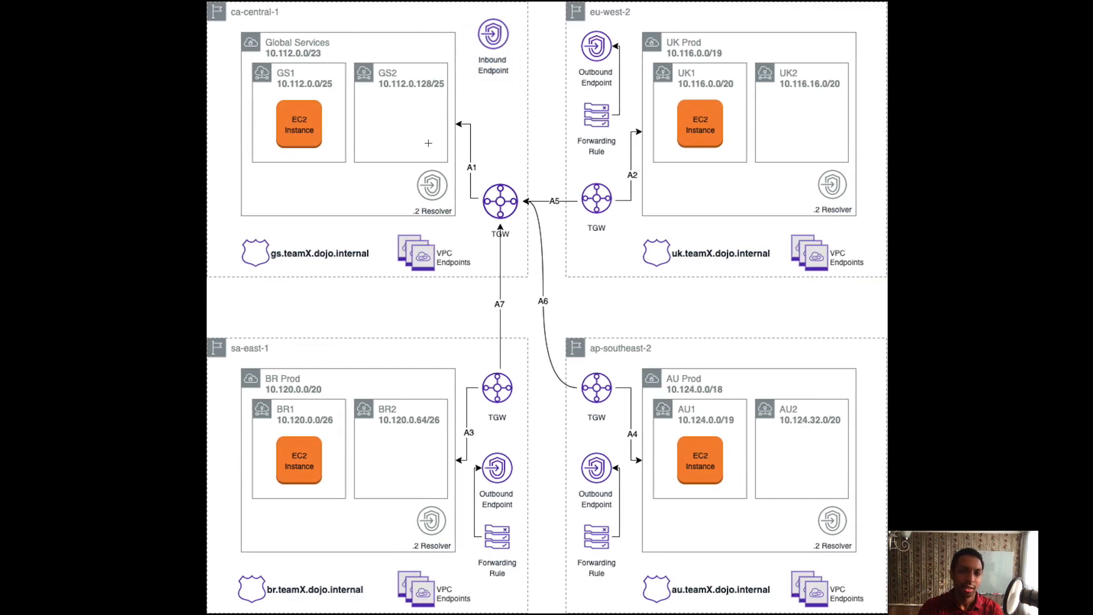
pyautogui.hotkey('ctrl', 'Right')
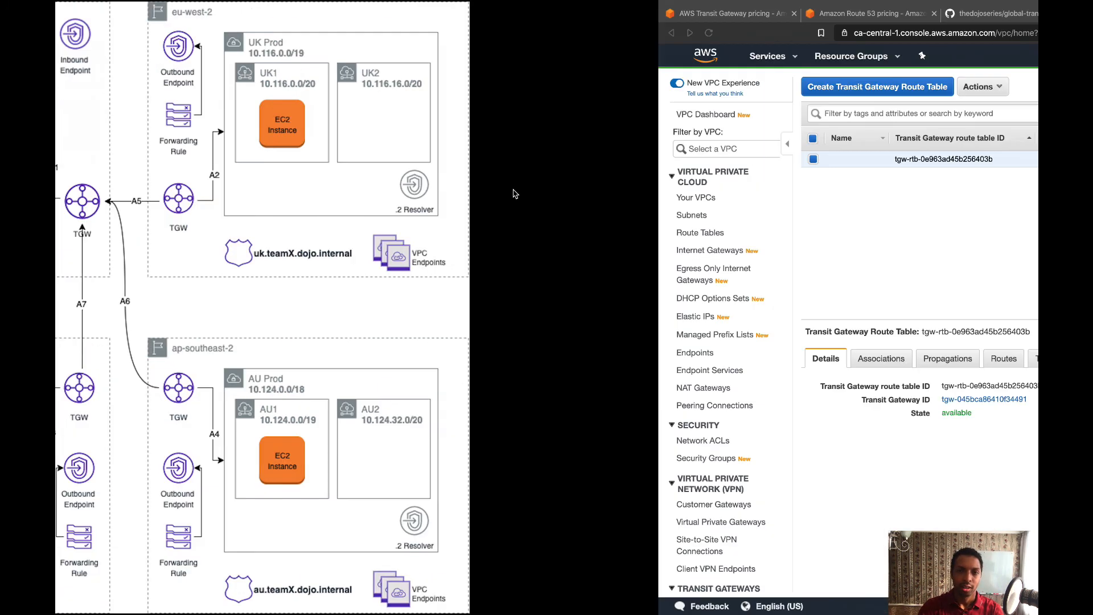
# - Open the routes of the global-services VPC's main route table, rtb-04a375e4774dc4074
pyautogui.click(101, 234)
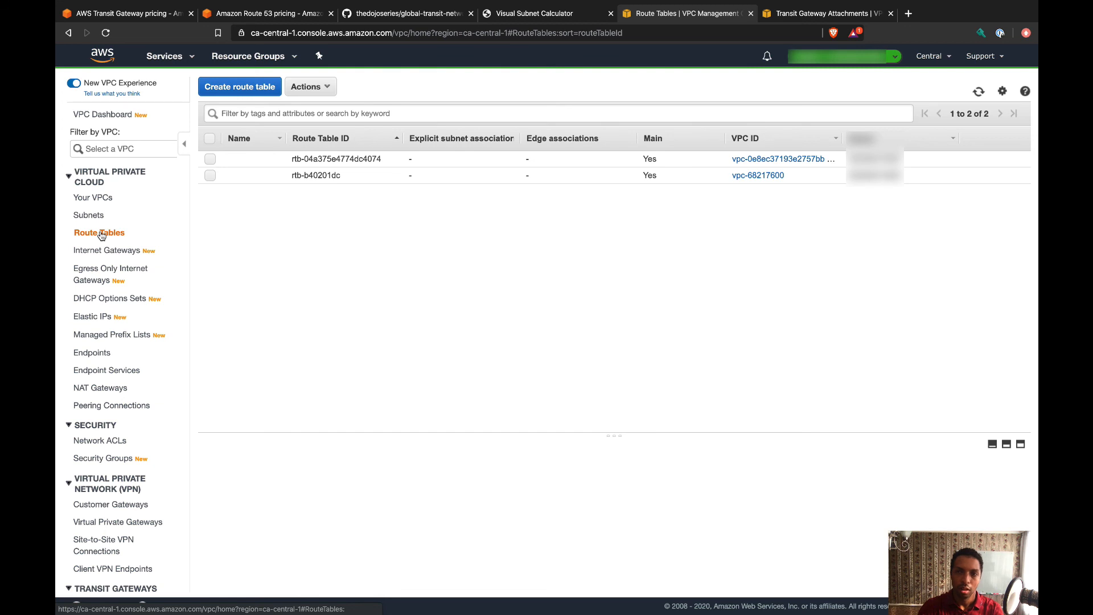
pyautogui.click(210, 158)
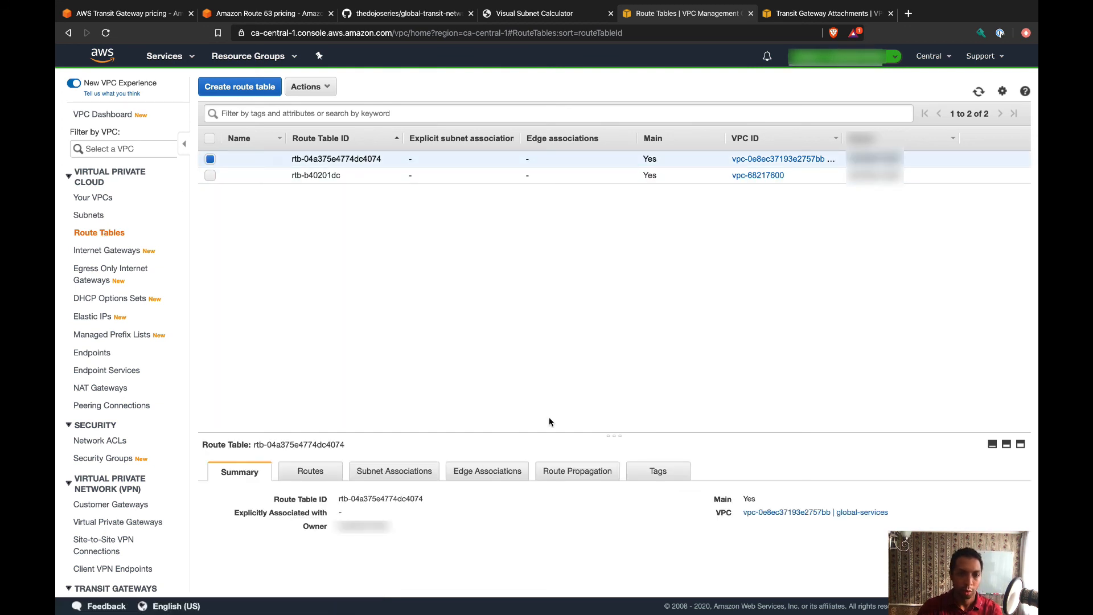
pyautogui.moveTo(613, 433); pyautogui.dragTo(621, 312)
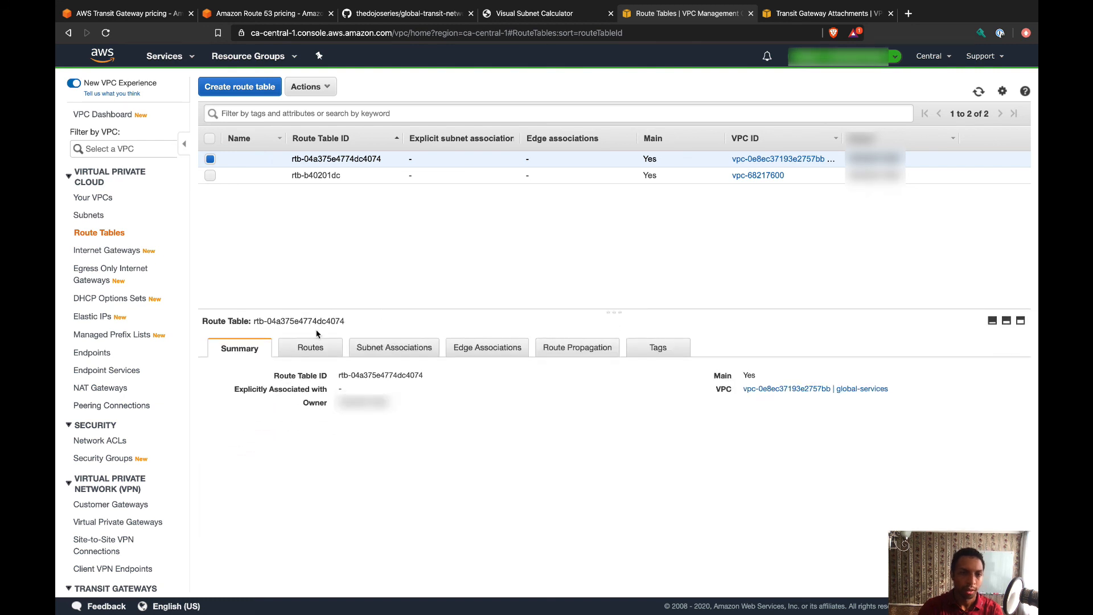
pyautogui.click(308, 354)
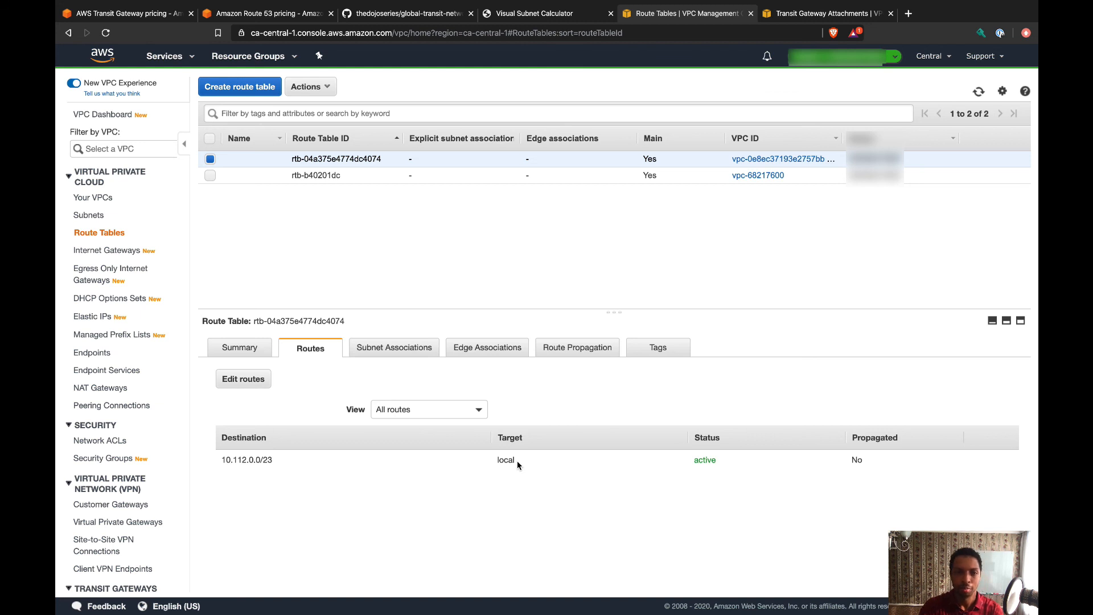
# - Add a 0.0.0.0/0 route targeting transit gateway tgw-045bca86410f34491 to the global-services VPC route table and save it
pyautogui.click(243, 378)
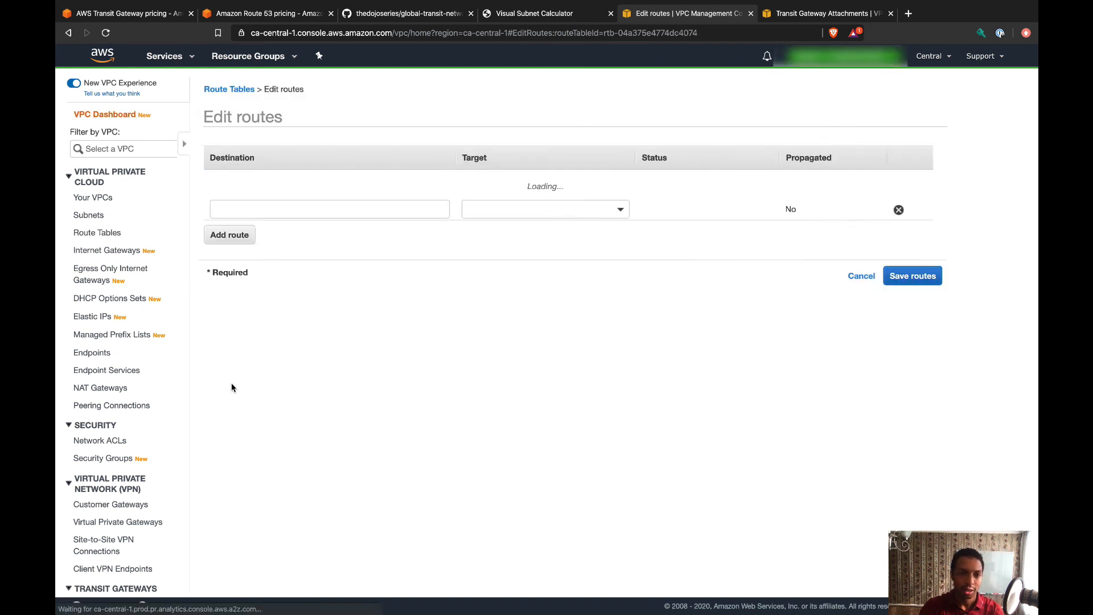
pyautogui.click(102, 205)
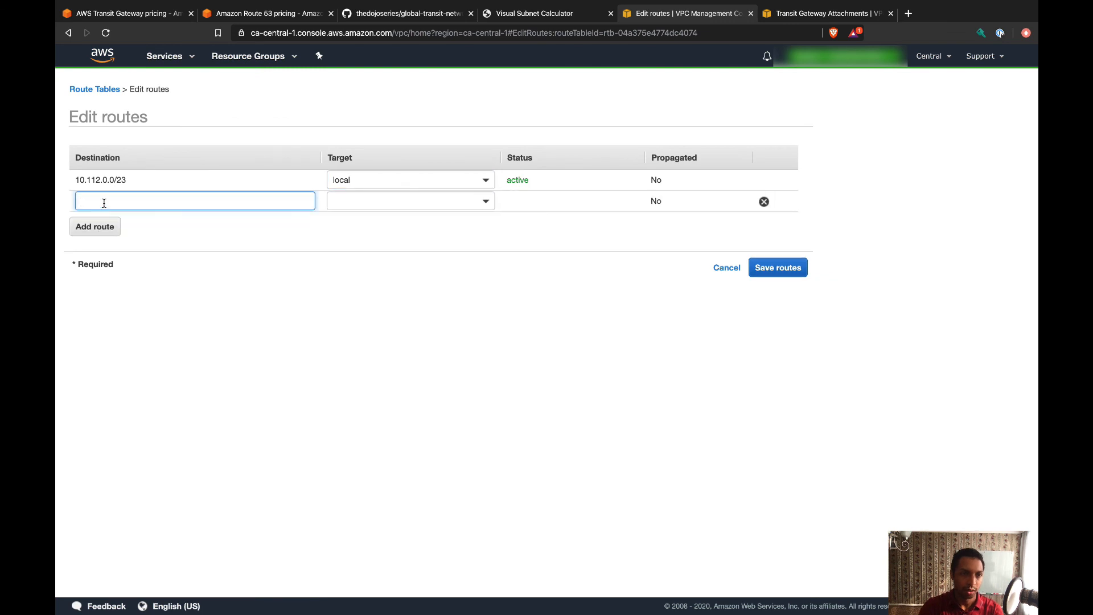
pyautogui.write('0.0.0.0/0')
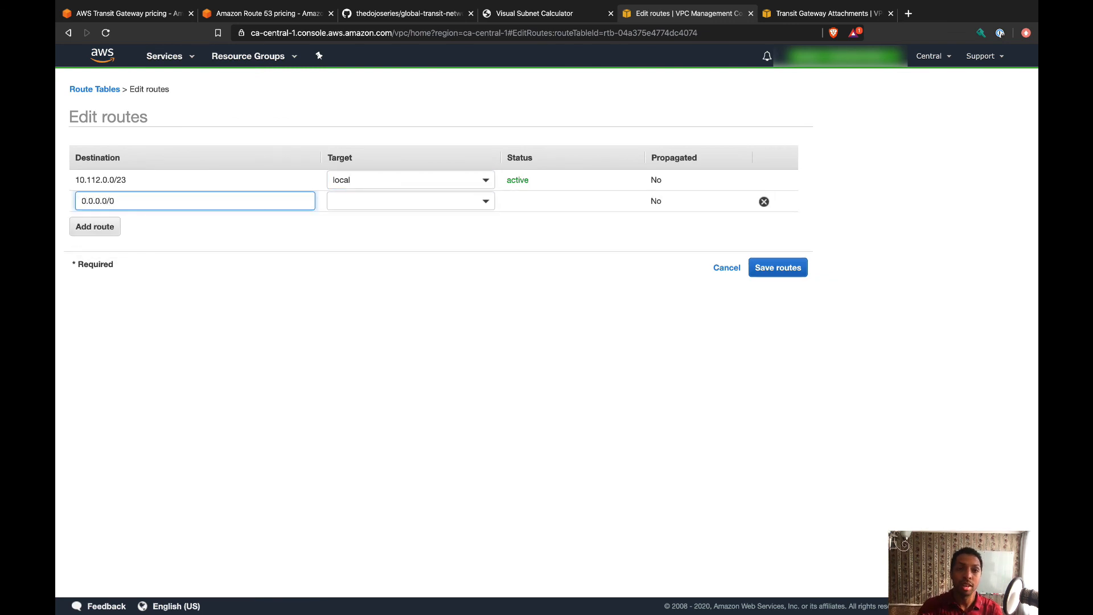
pyautogui.moveTo(71, 179); pyautogui.dragTo(139, 181)
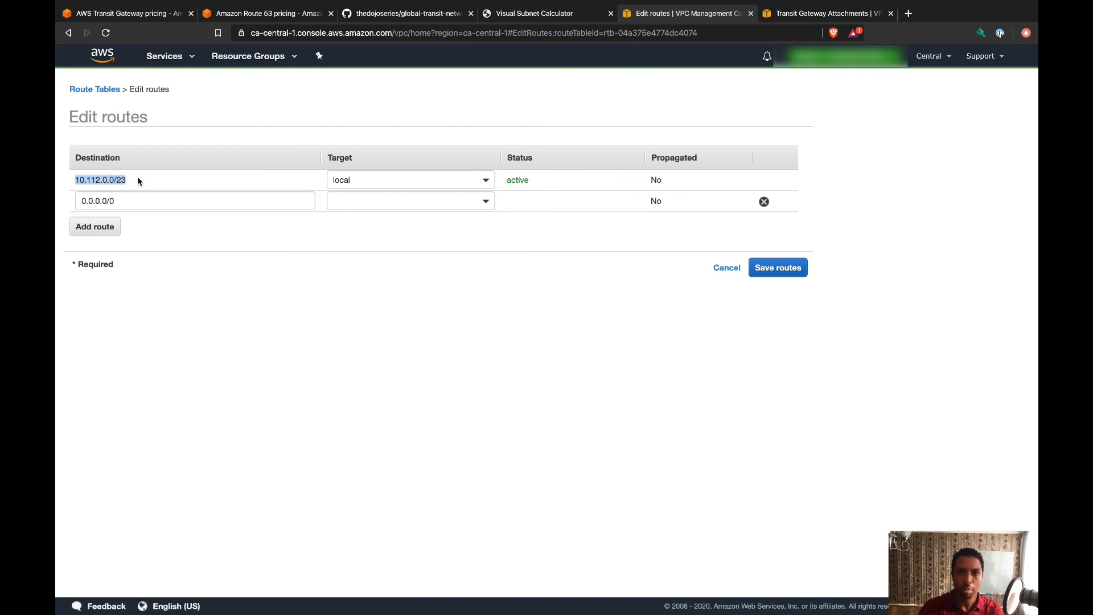
pyautogui.click(124, 202)
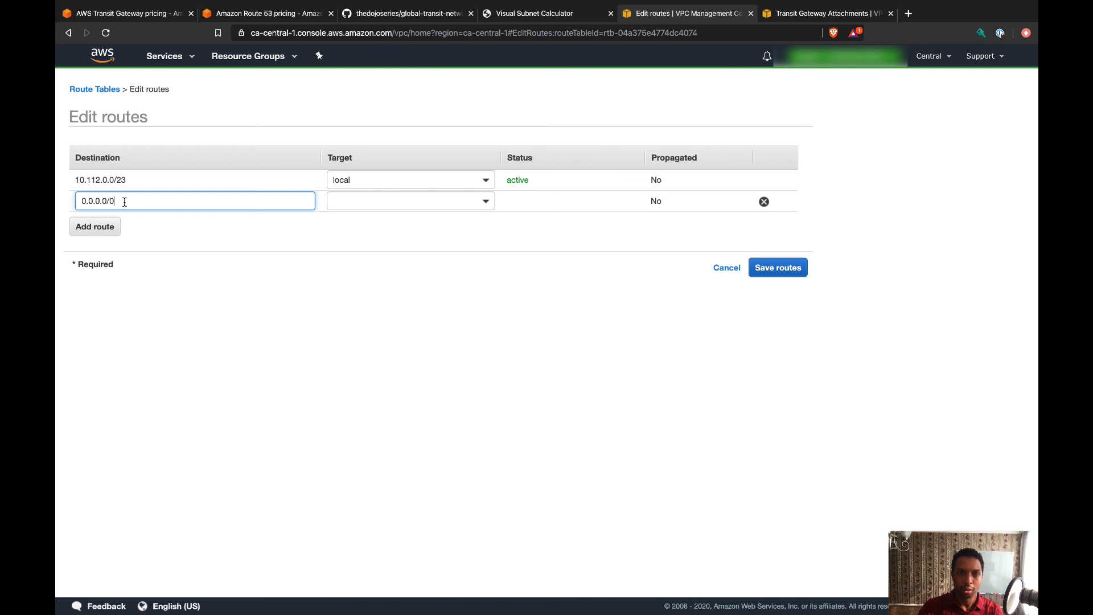
pyautogui.click(479, 199)
pyautogui.write('transit')
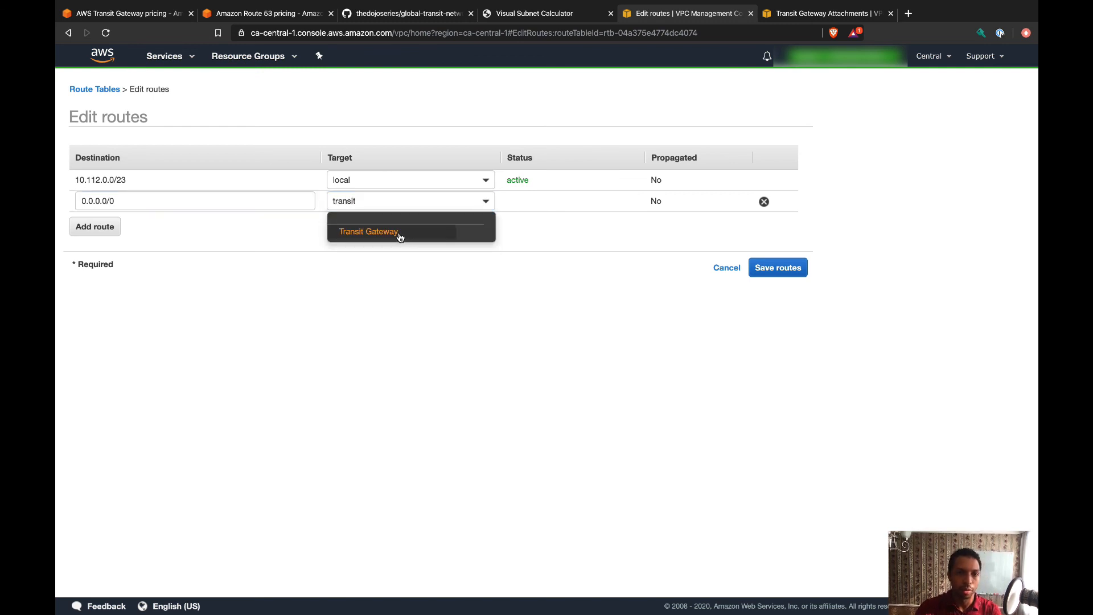
pyautogui.click(398, 232)
pyautogui.click(400, 235)
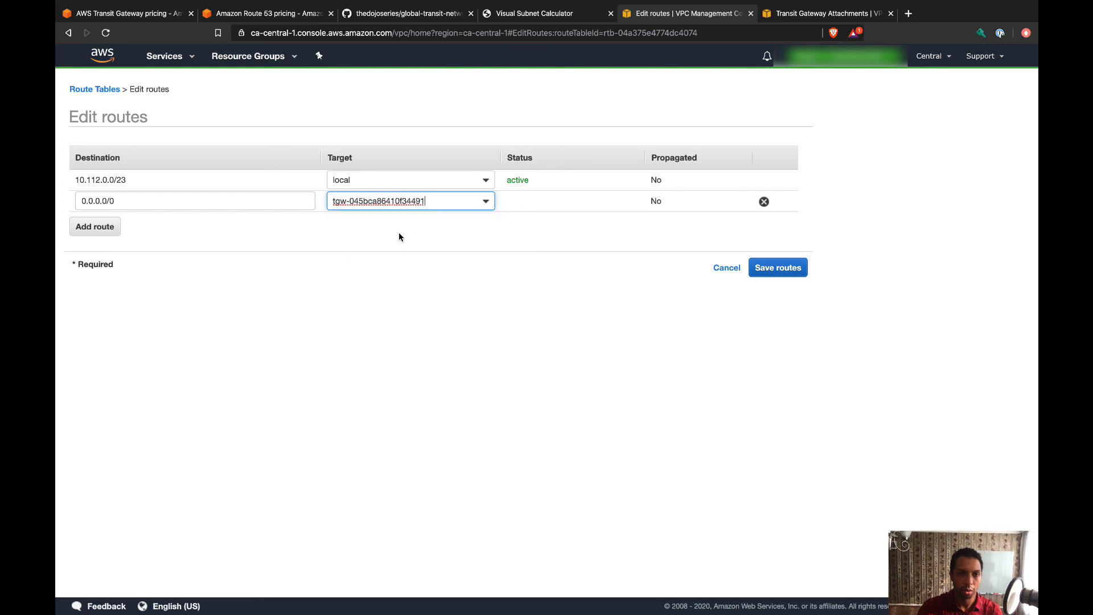
pyautogui.click(771, 268)
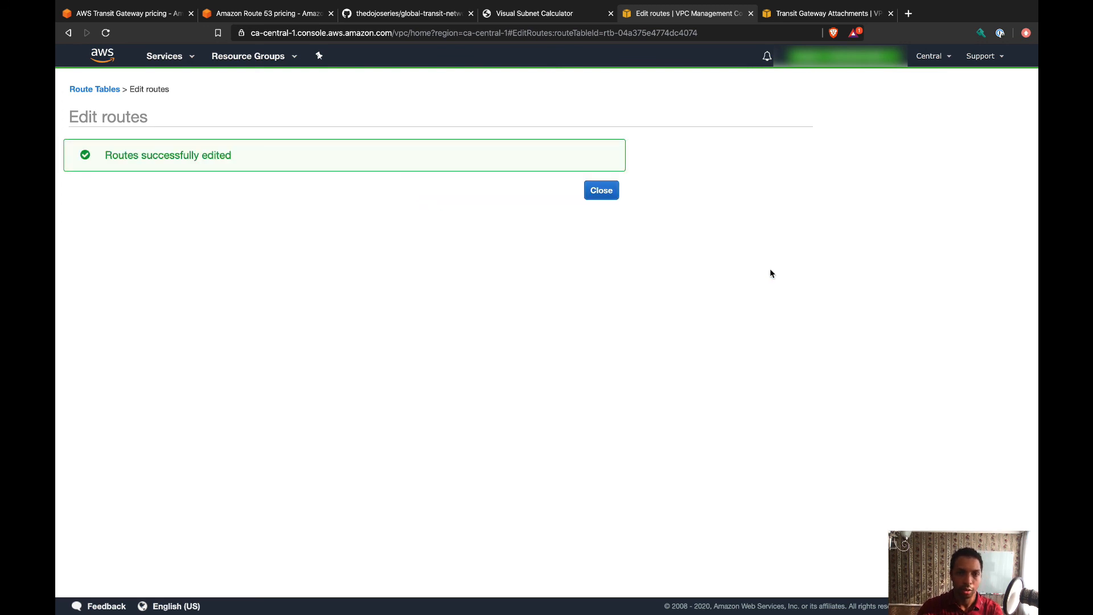
pyautogui.click(610, 194)
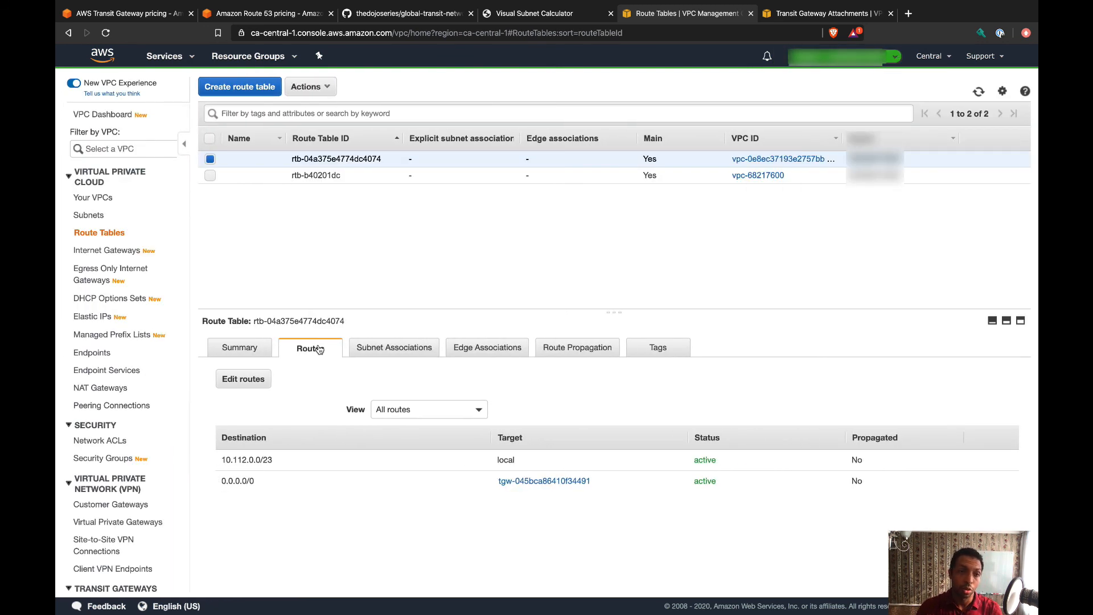
# - Examine the route tables associated with the private-a and private-b subnets of the global-services VPC
pyautogui.click(99, 215)
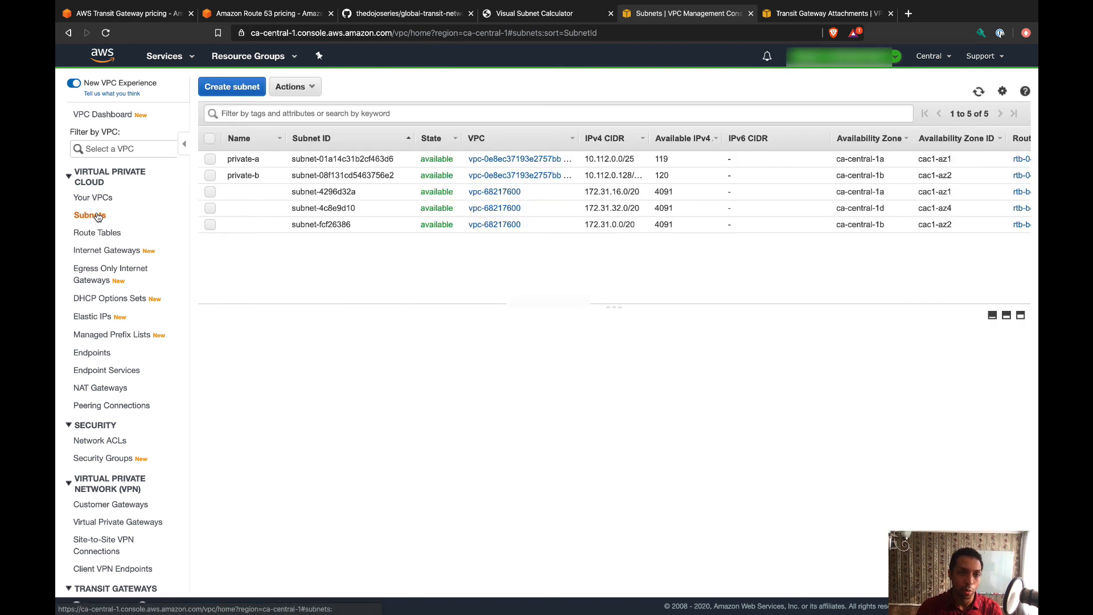
pyautogui.click(252, 158)
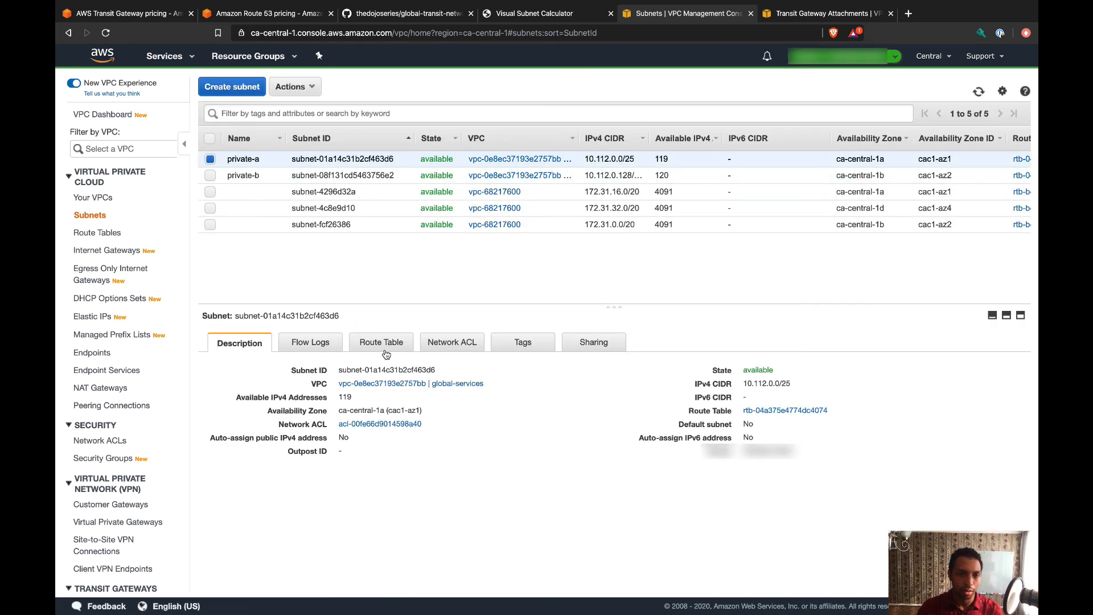
pyautogui.click(384, 348)
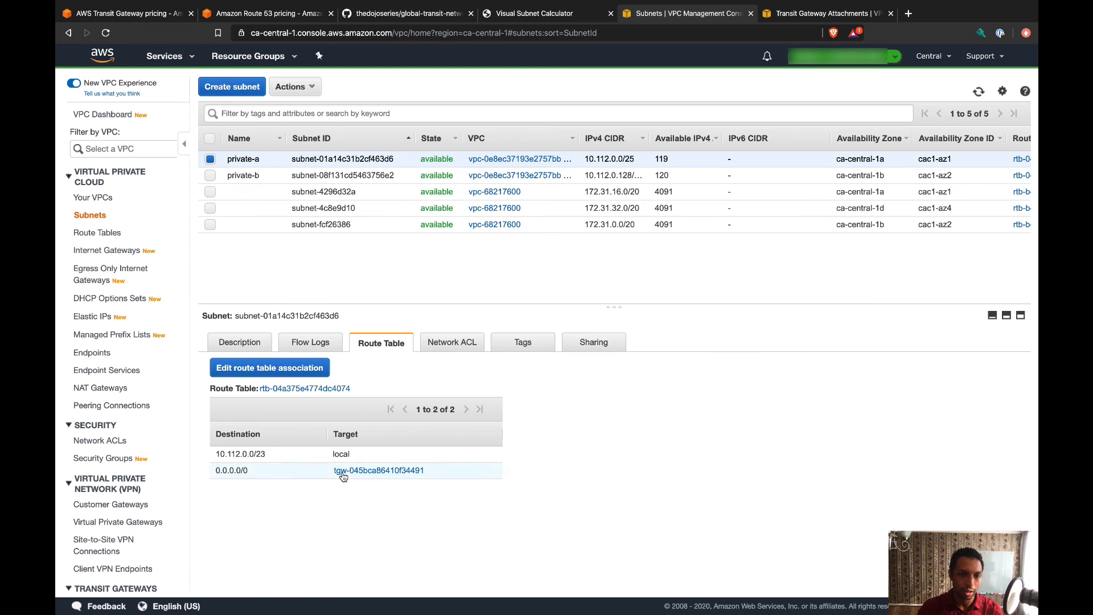
pyautogui.click(210, 159)
pyautogui.click(208, 175)
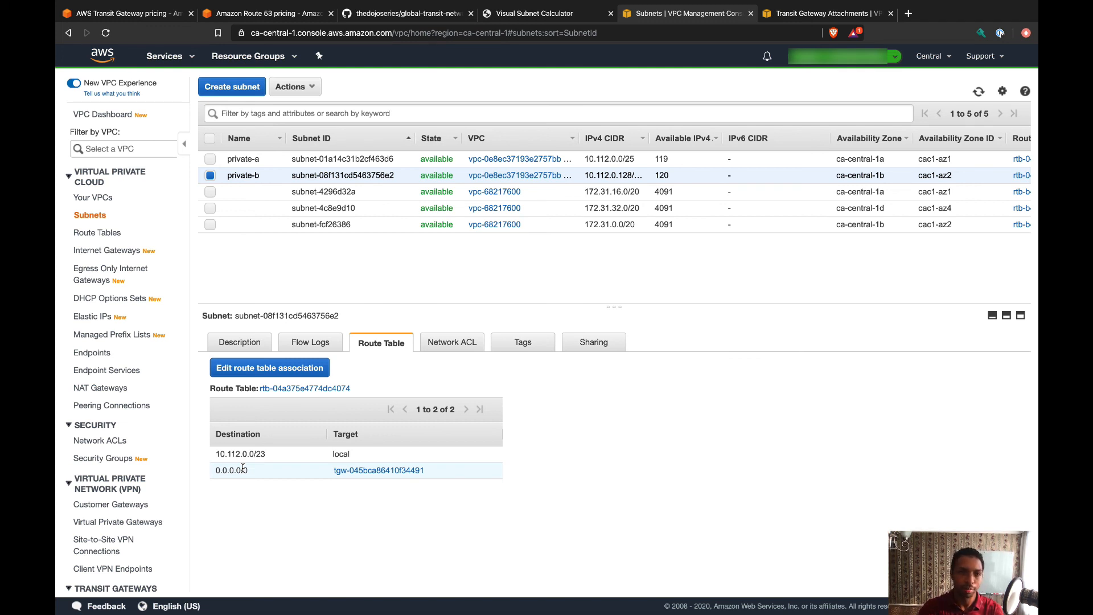
# - Switch to the London region and open the routes of the main VPC route table rtb-030fe0bacf4d46b71
pyautogui.click(933, 56)
pyautogui.click(860, 370)
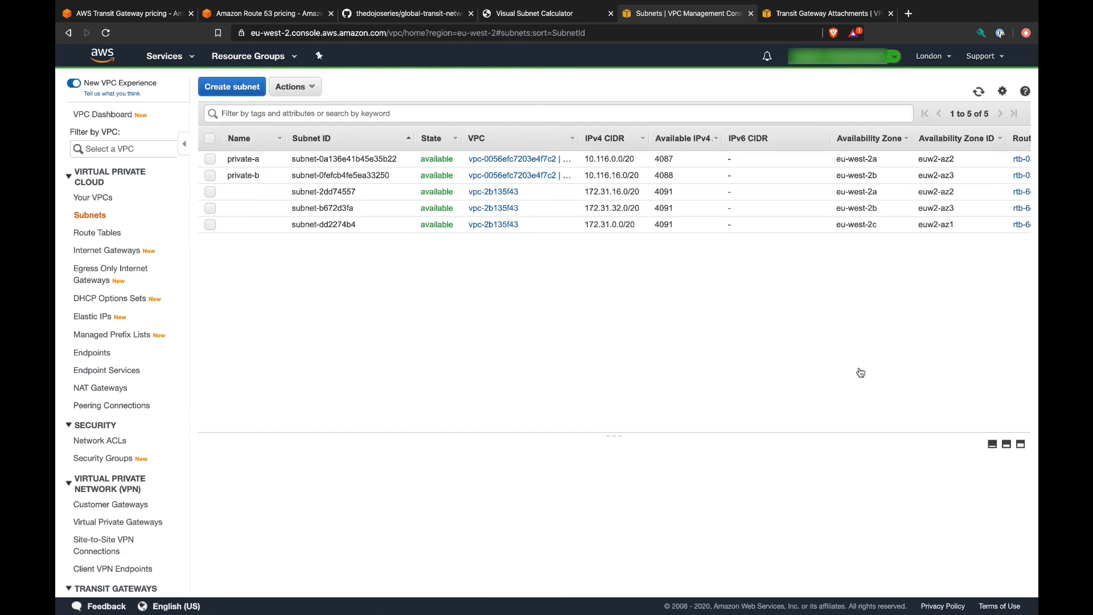
pyautogui.click(97, 233)
pyautogui.click(228, 159)
pyautogui.click(310, 472)
# - Add a 0.0.0.0/0 route targeting the London transit gateway to route table rtb-030fe0bacf4d46b71 and save it
pyautogui.click(253, 506)
pyautogui.click(96, 206)
pyautogui.click(114, 201)
pyautogui.write('0.0.0.0/0')
pyautogui.click(452, 204)
pyautogui.write('transit')
pyautogui.click(387, 230)
pyautogui.click(387, 231)
pyautogui.click(781, 270)
pyautogui.click(789, 199)
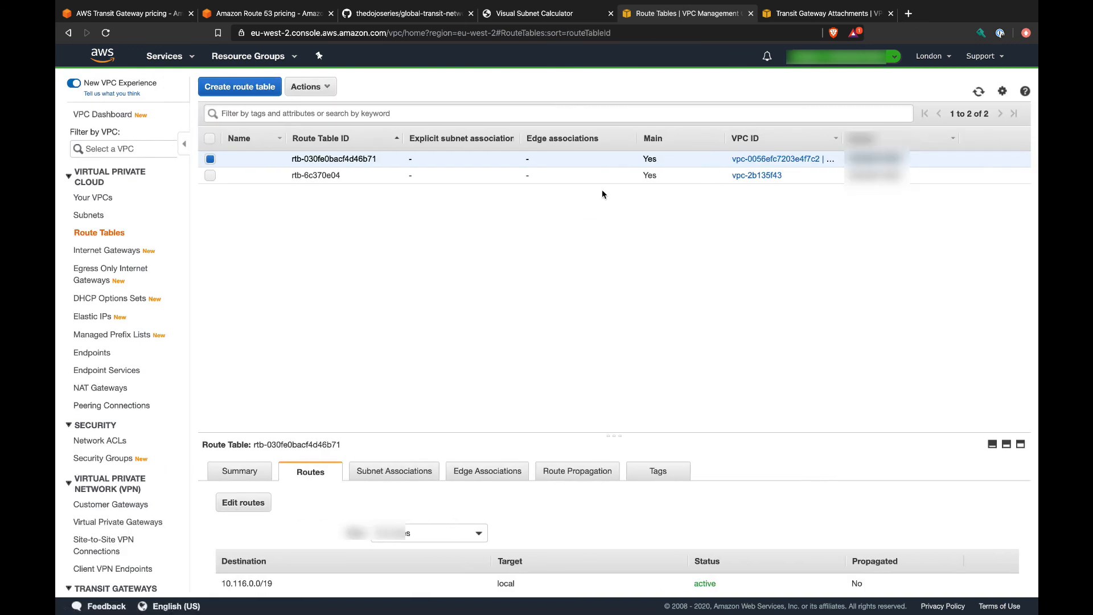
# - Switch to the São Paulo region and open the routes of the main VPC route table rtb-05b4b15da1cd38edb
pyautogui.click(930, 55)
pyautogui.click(836, 476)
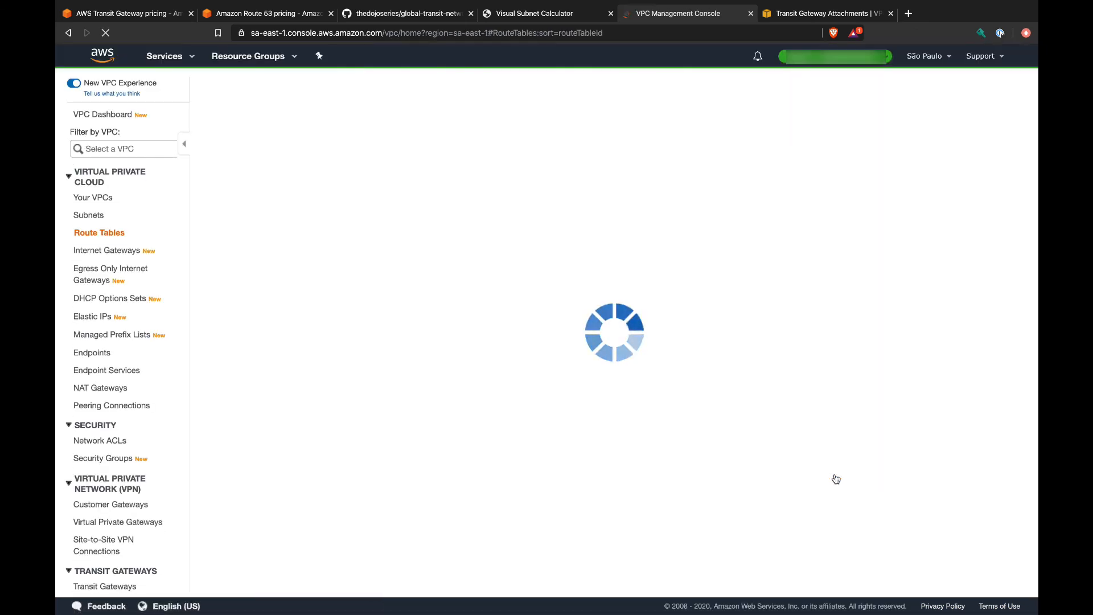
pyautogui.click(353, 159)
pyautogui.click(310, 471)
# - Add a 0.0.0.0/0 route targeting the São Paulo transit gateway to route table rtb-05b4b15da1cd38edb and save it
pyautogui.click(254, 506)
pyautogui.click(95, 206)
pyautogui.click(114, 201)
pyautogui.write('0.0.0.0')
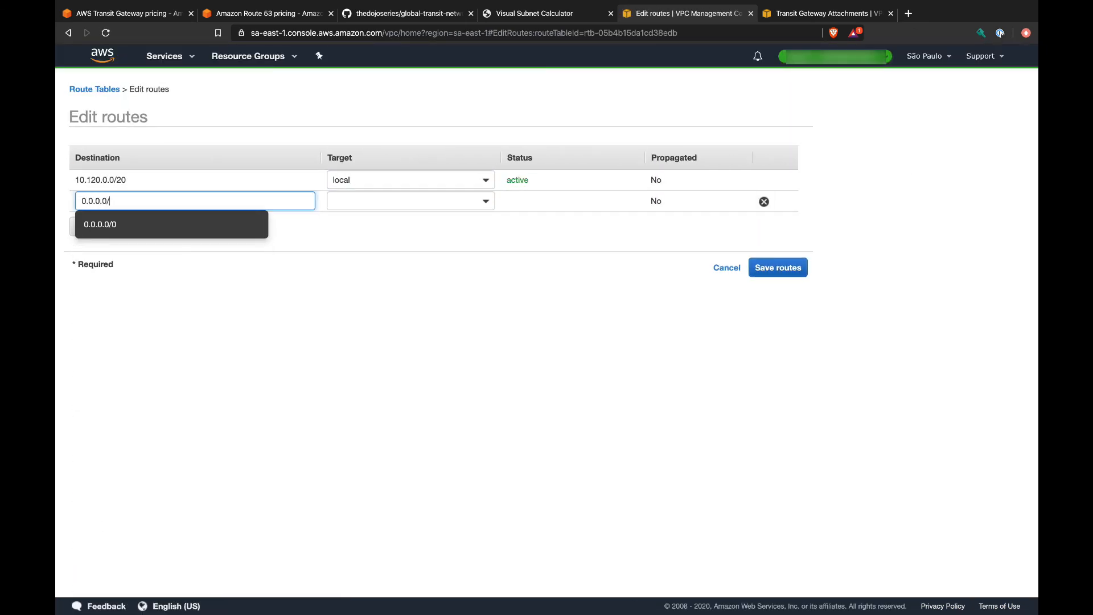
pyautogui.write('/0')
pyautogui.click(424, 201)
pyautogui.write('transit')
pyautogui.click(425, 231)
pyautogui.click(424, 231)
pyautogui.click(778, 268)
pyautogui.click(604, 192)
# - Switch to the Sydney region and open the routes of the main VPC route table rtb-0652e660e7f4516ce
pyautogui.click(929, 56)
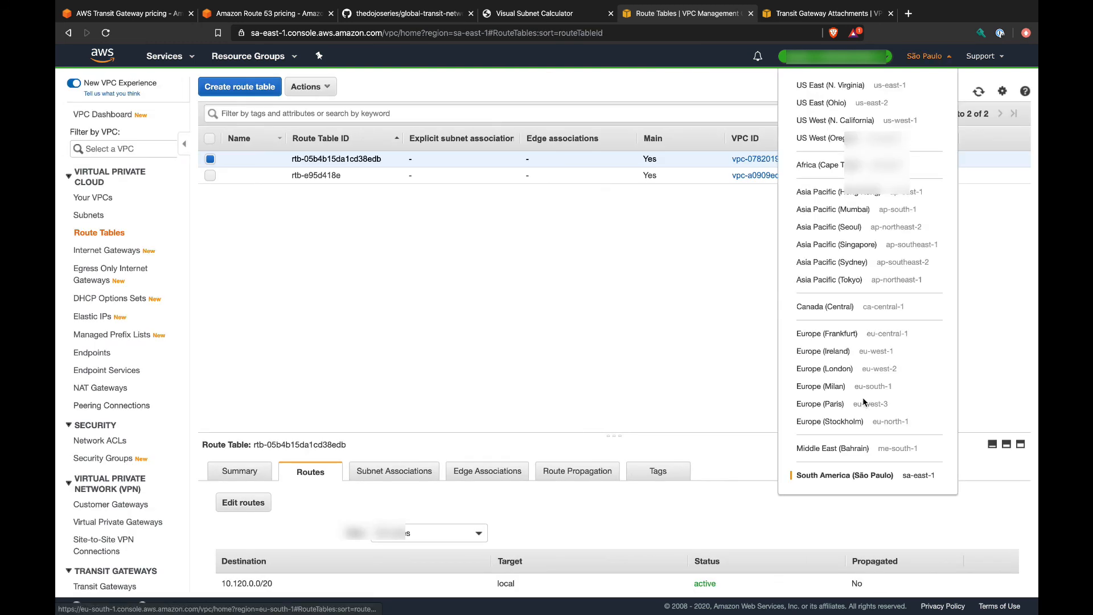
pyautogui.click(831, 262)
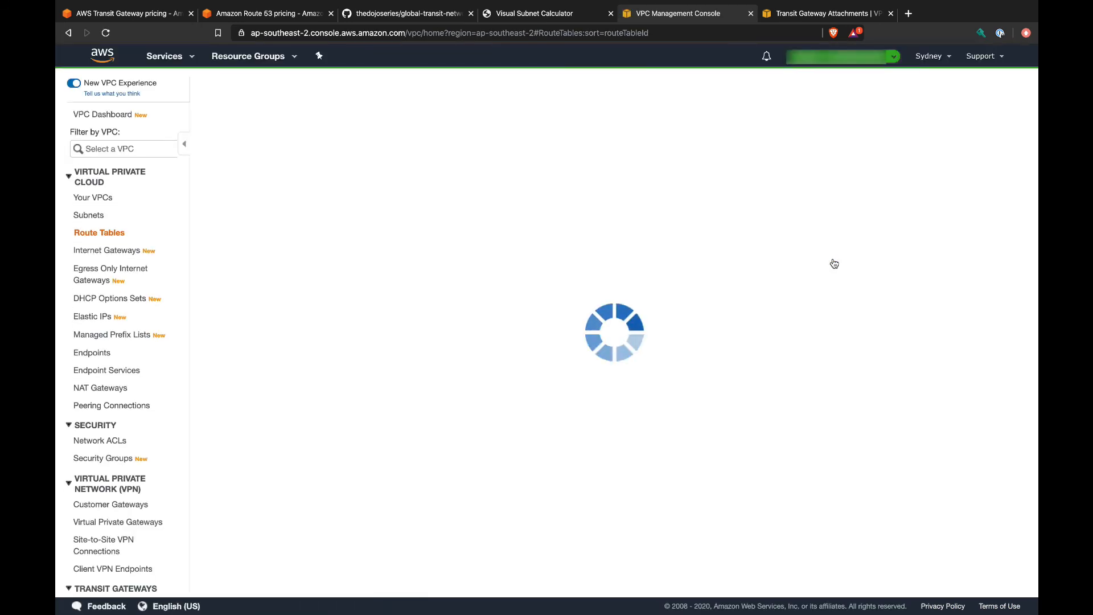
pyautogui.click(353, 154)
pyautogui.click(311, 471)
# - Add a 0.0.0.0/0 route targeting the Sydney transit gateway to route table rtb-0652e660e7f4516ce and save it
pyautogui.click(245, 500)
pyautogui.click(97, 202)
pyautogui.click(114, 201)
pyautogui.write('0.0.0.0/0')
pyautogui.click(393, 201)
pyautogui.write('trans')
pyautogui.click(373, 233)
pyautogui.click(374, 234)
pyautogui.click(778, 268)
pyautogui.click(604, 192)
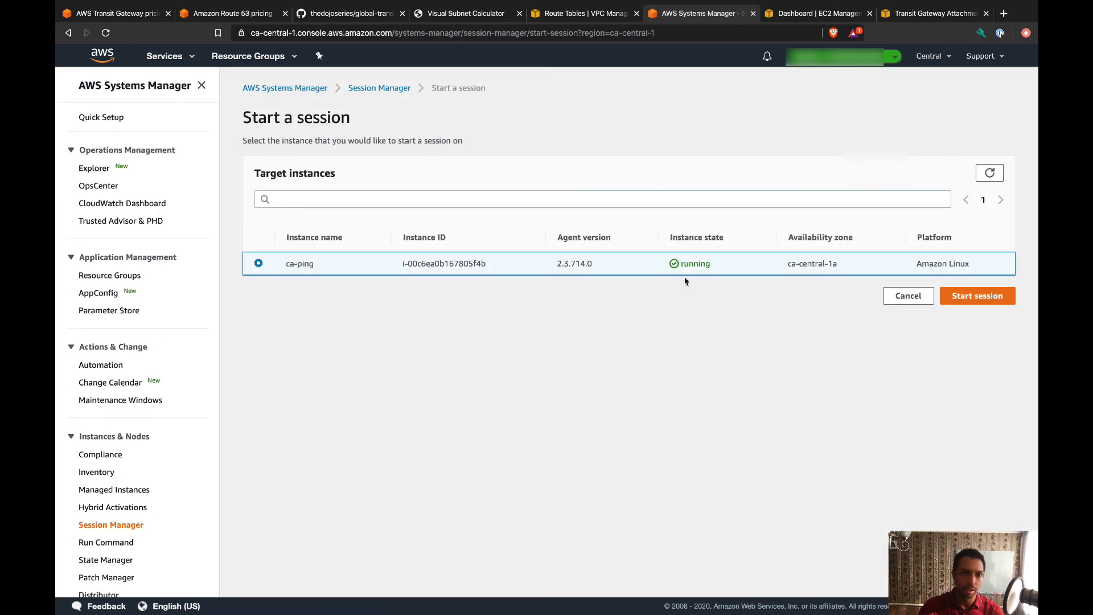
# - Start a Session Manager session on the ca-ping instance in Canada and ping the UK instance at 10.116.14.37, stopping after a few replies
pyautogui.click(977, 290)
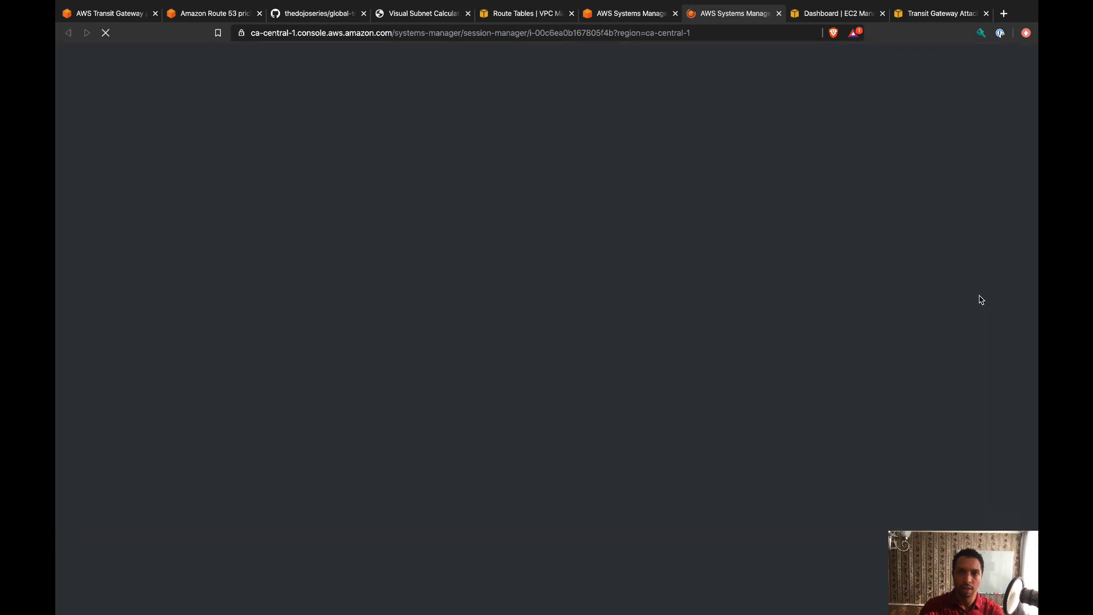
pyautogui.write('p')
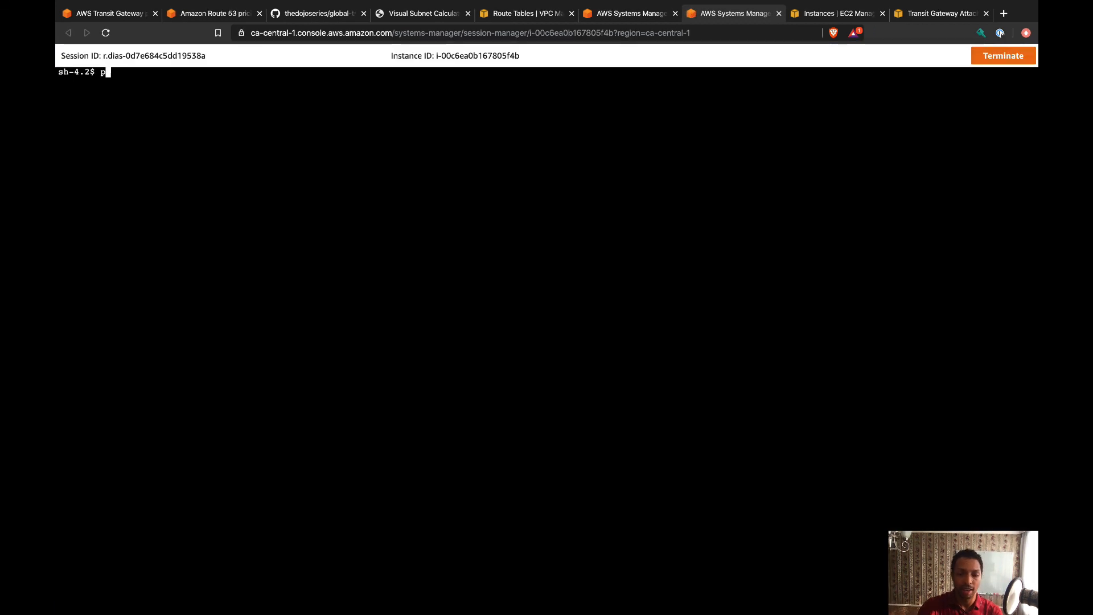
pyautogui.write('ing 10.116.14.37')
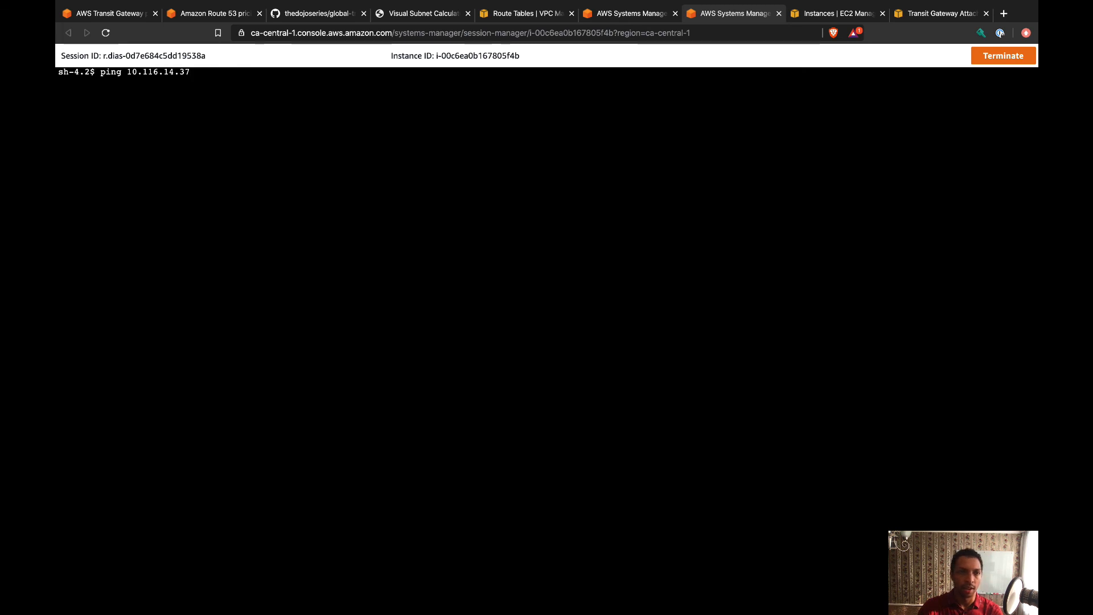
pyautogui.press('Return')
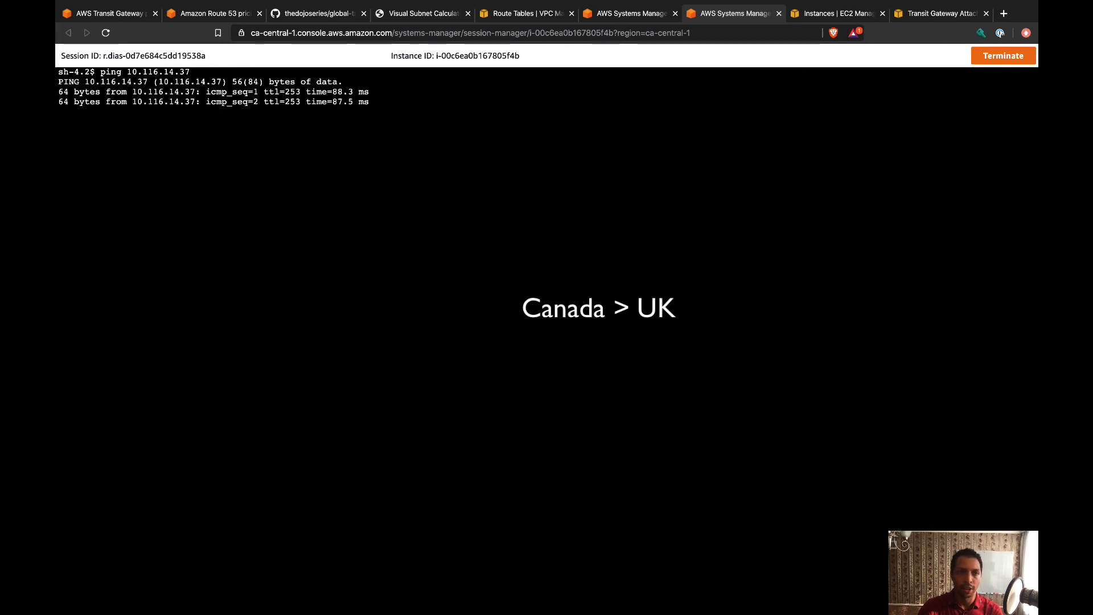
pyautogui.hotkey('ctrl', 'c')
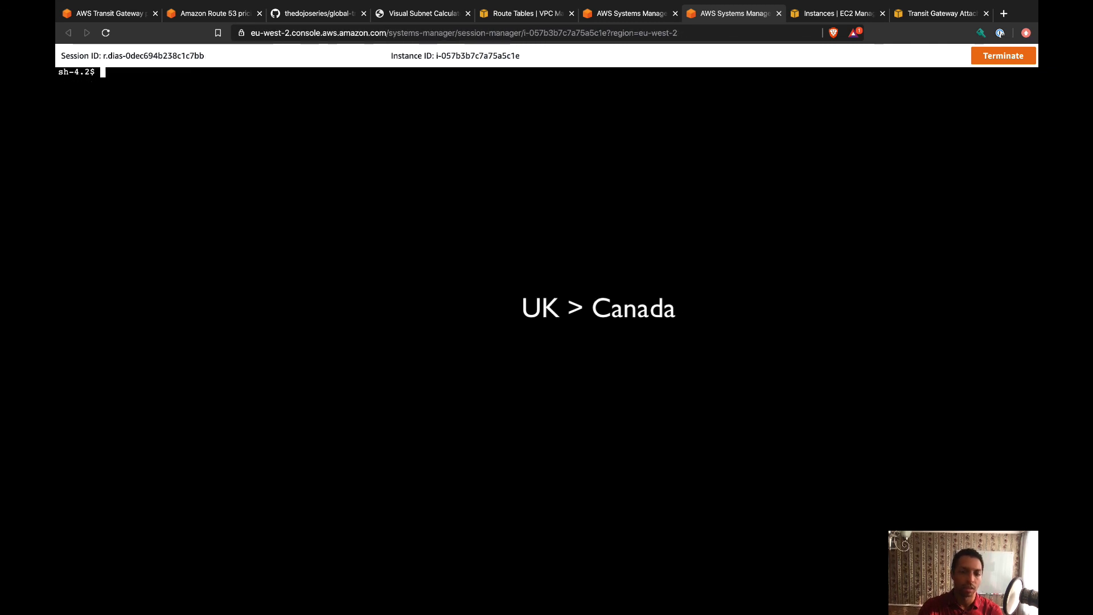
# - Ping the Canada instance at 10.112.0.98 from the London instance's session, then stop the ping
pyautogui.write('ping 10.112.0.98')
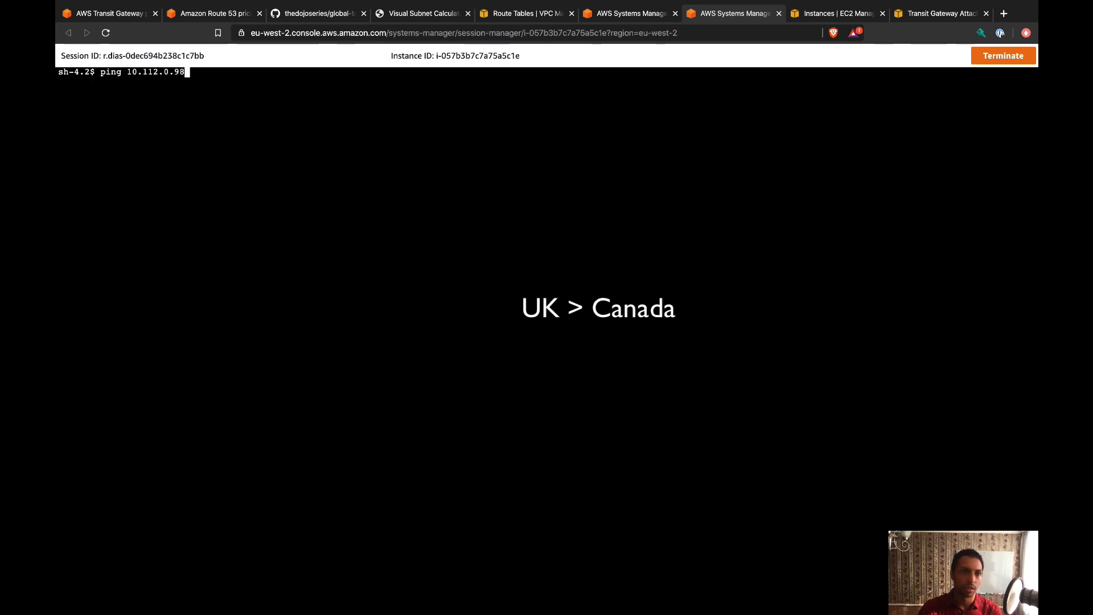
pyautogui.press('Return')
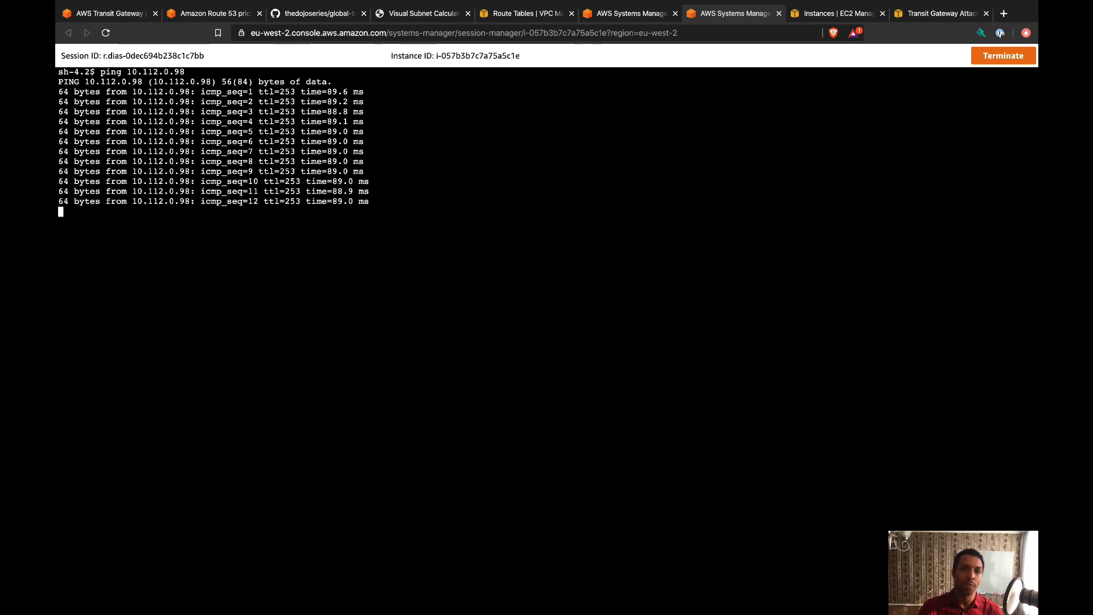
pyautogui.hotkey('ctrl', 'c')
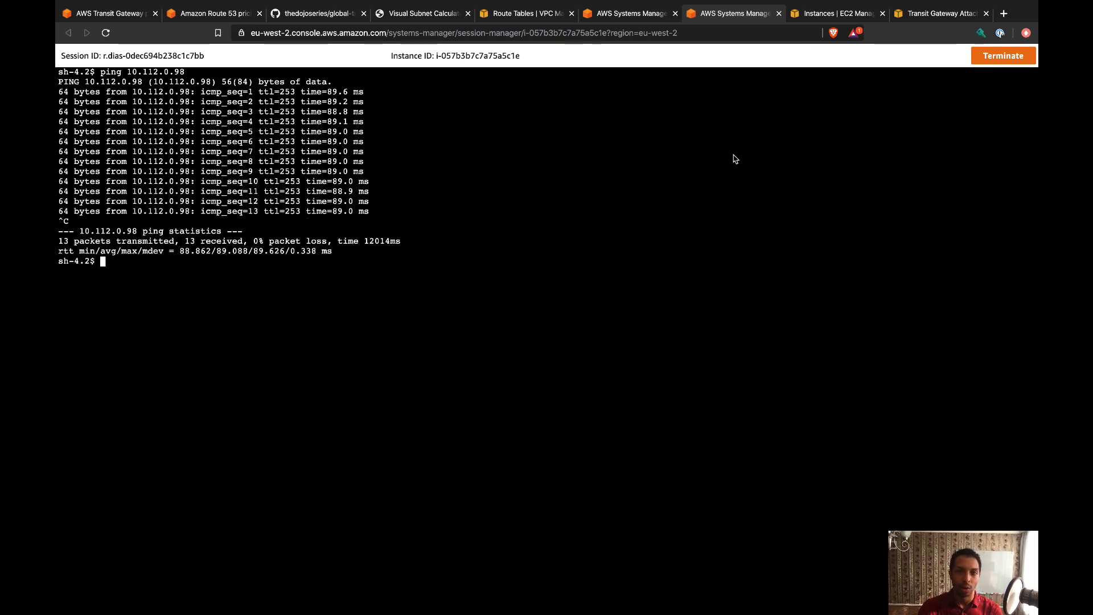
# - Switch the EC2 instances page to São Paulo and copy the private IP of the br-ping instance
pyautogui.click(837, 13)
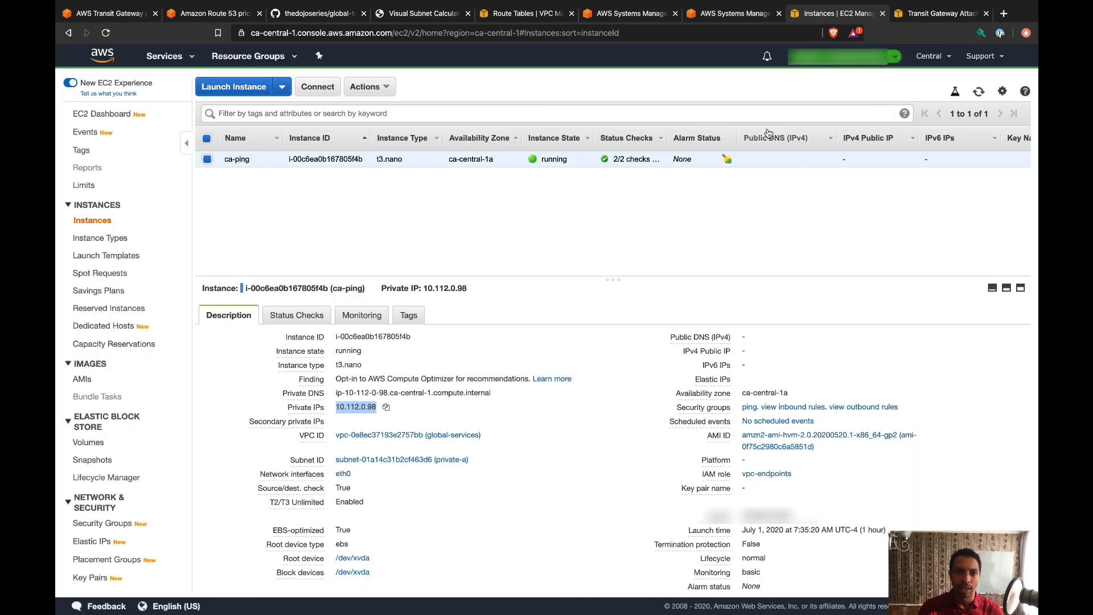
pyautogui.click(933, 57)
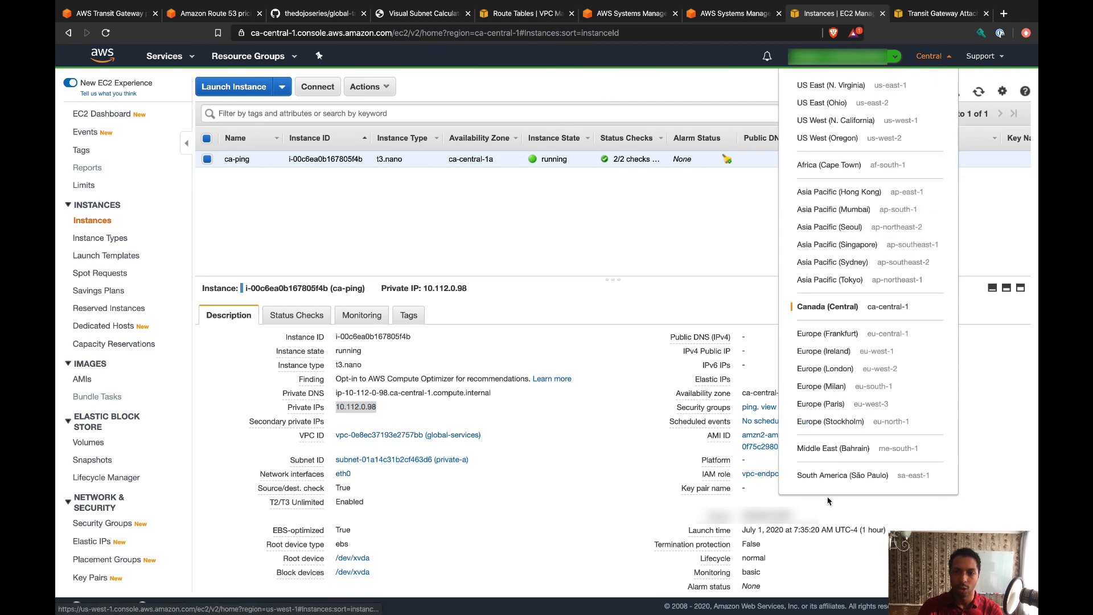
pyautogui.click(869, 478)
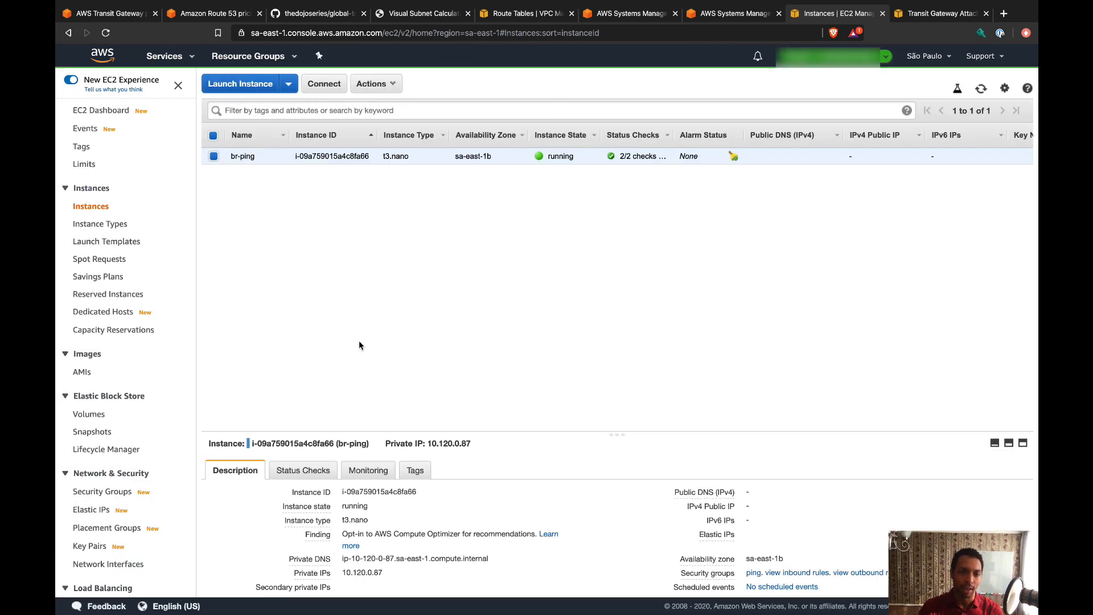
pyautogui.click(394, 572)
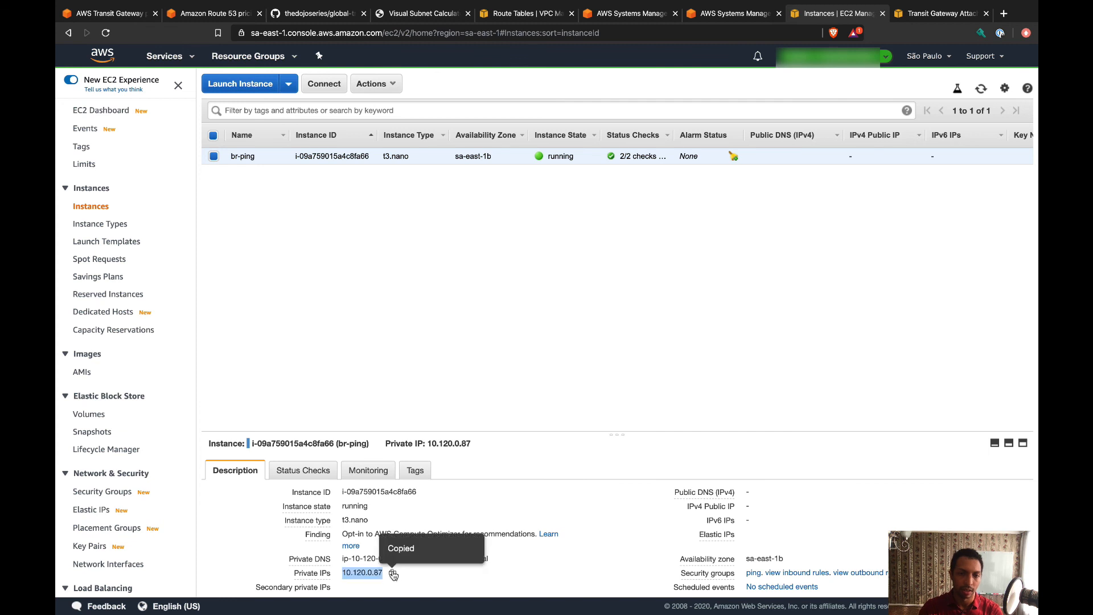
# - Clear the London instance's terminal, ping the Brazil instance at 10.120.0.87, and stop the ping
pyautogui.hotkey('ctrl', 'shift', 'Tab')
pyautogui.write('clear')
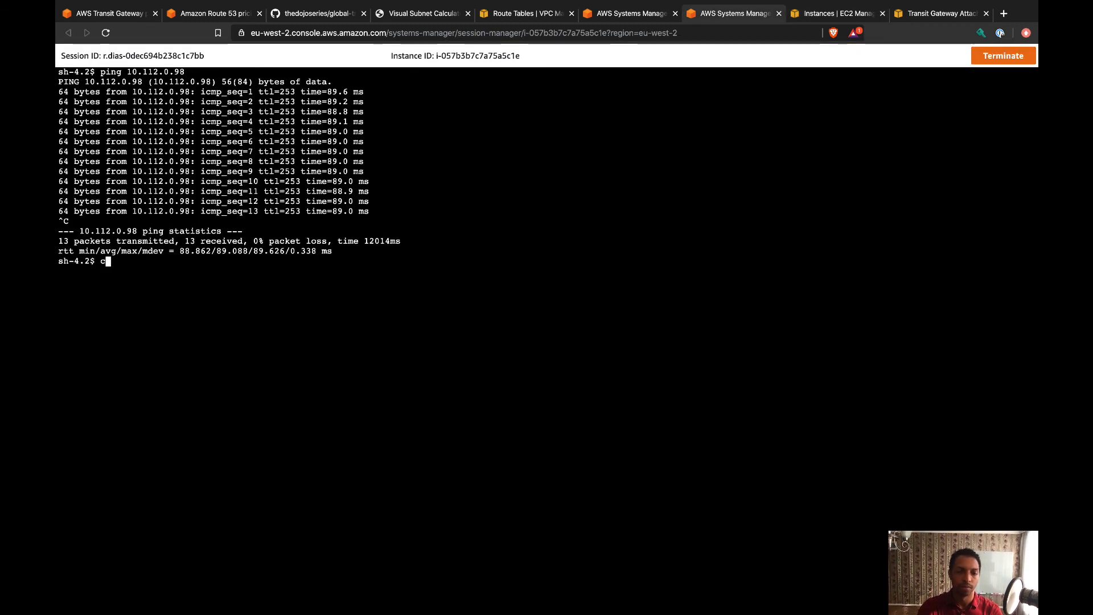
pyautogui.press('Return')
pyautogui.write('ping')
pyautogui.hotkey('ctrl', 'v')
pyautogui.press('Return')
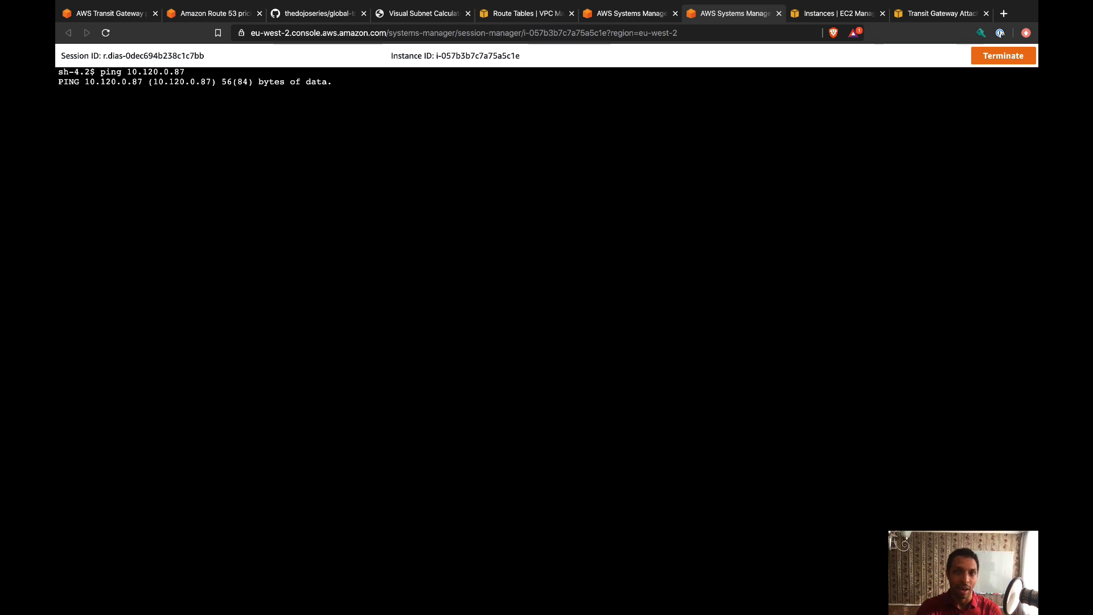
pyautogui.hotkey('ctrl', 'c')
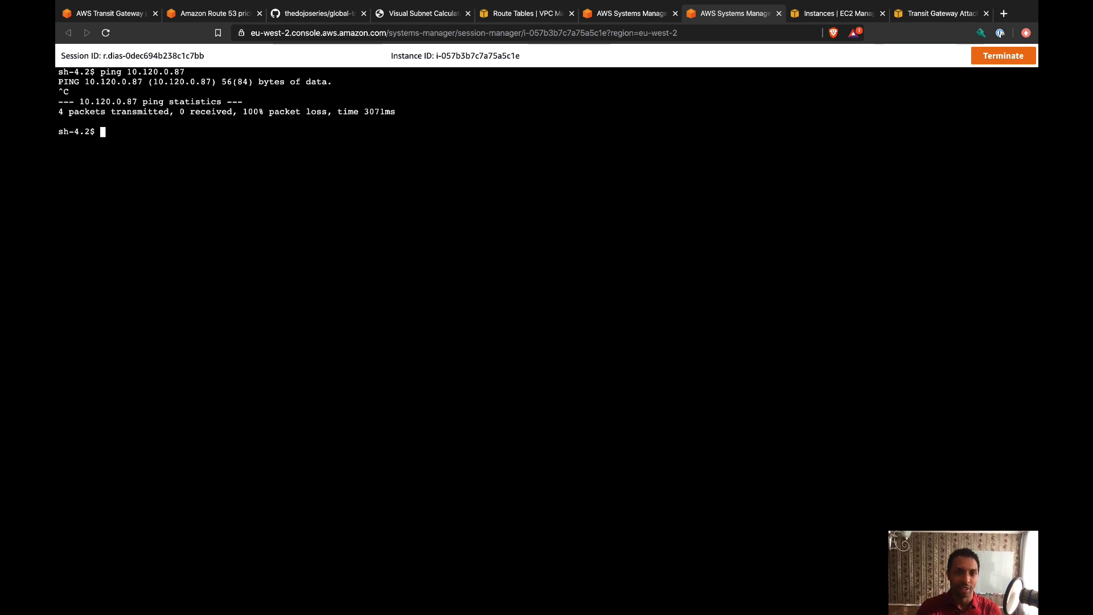
# - Open the routes of London's transit gateway route table, tgw-rtb-0deb65e51c34417a7
pyautogui.click(534, 15)
pyautogui.click(929, 56)
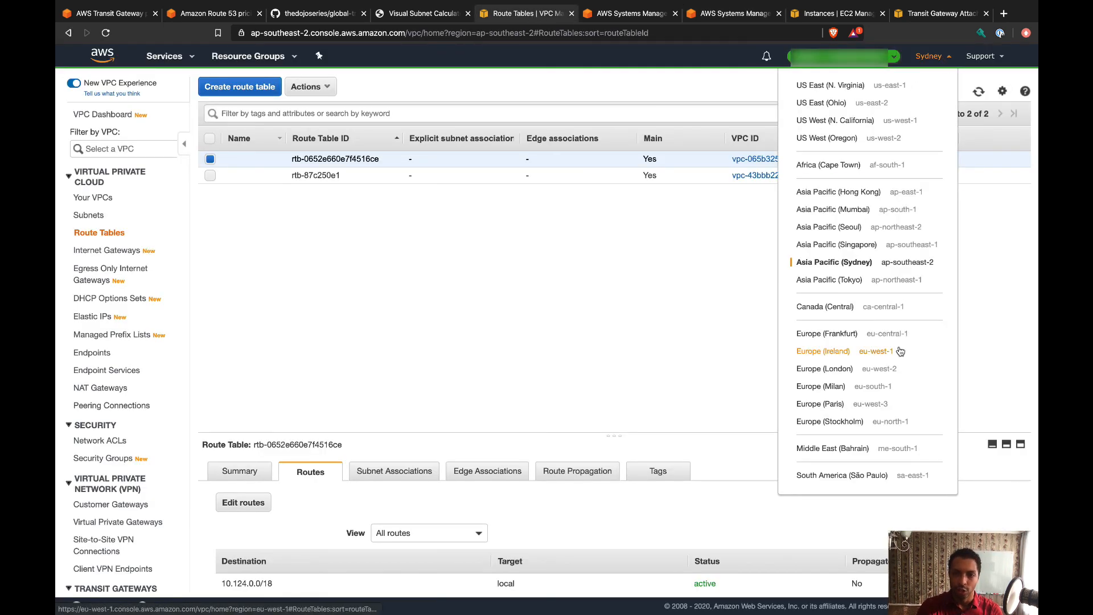
pyautogui.click(826, 370)
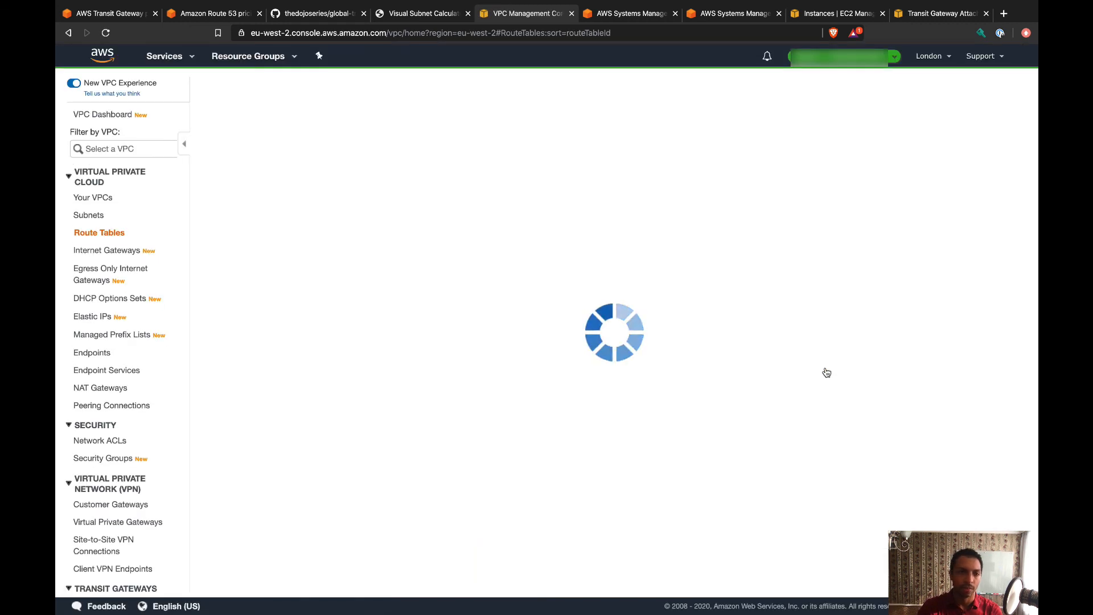
pyautogui.scroll(-3, 131, 481)
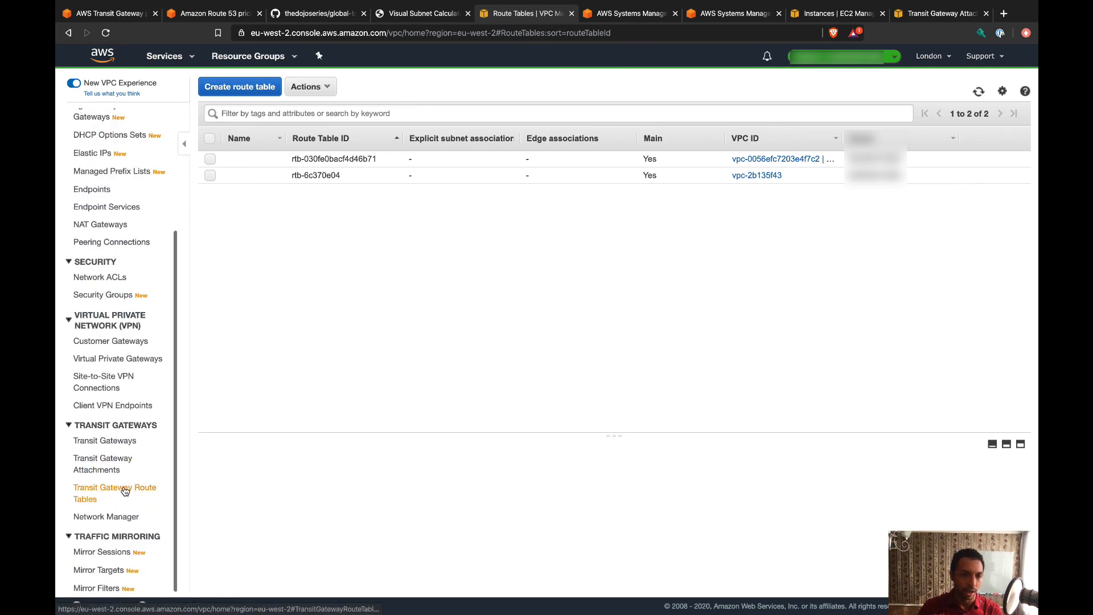
pyautogui.click(124, 492)
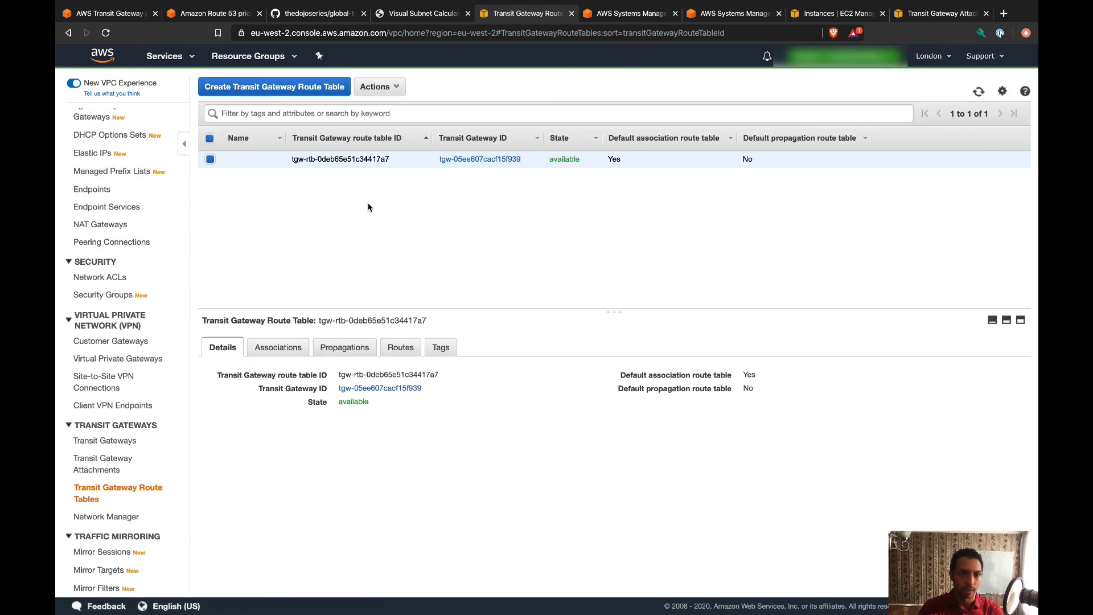
pyautogui.click(408, 348)
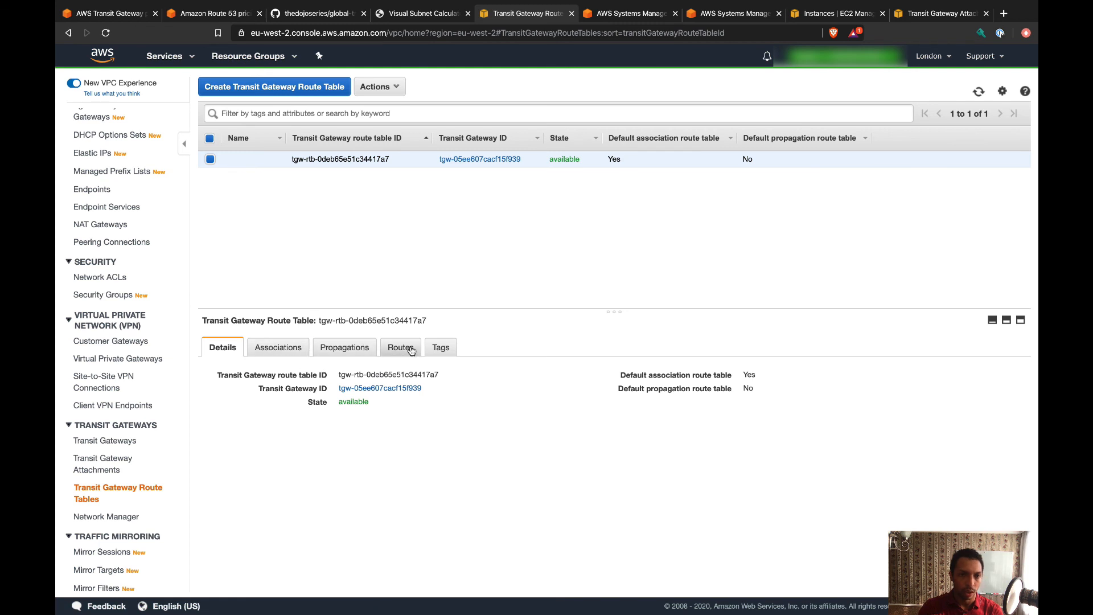